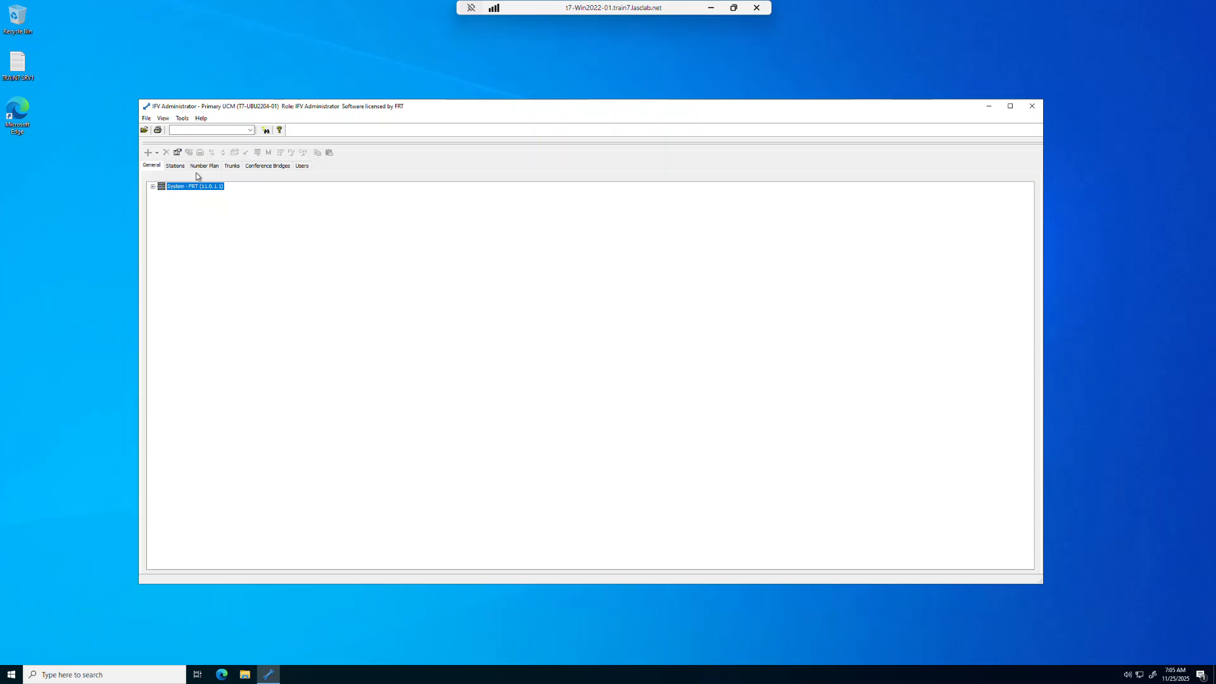
Step: Set the total, inbound and outbound capacity of the hub 3 port 1 trunk to 23 and save its properties
left_click(232, 166)
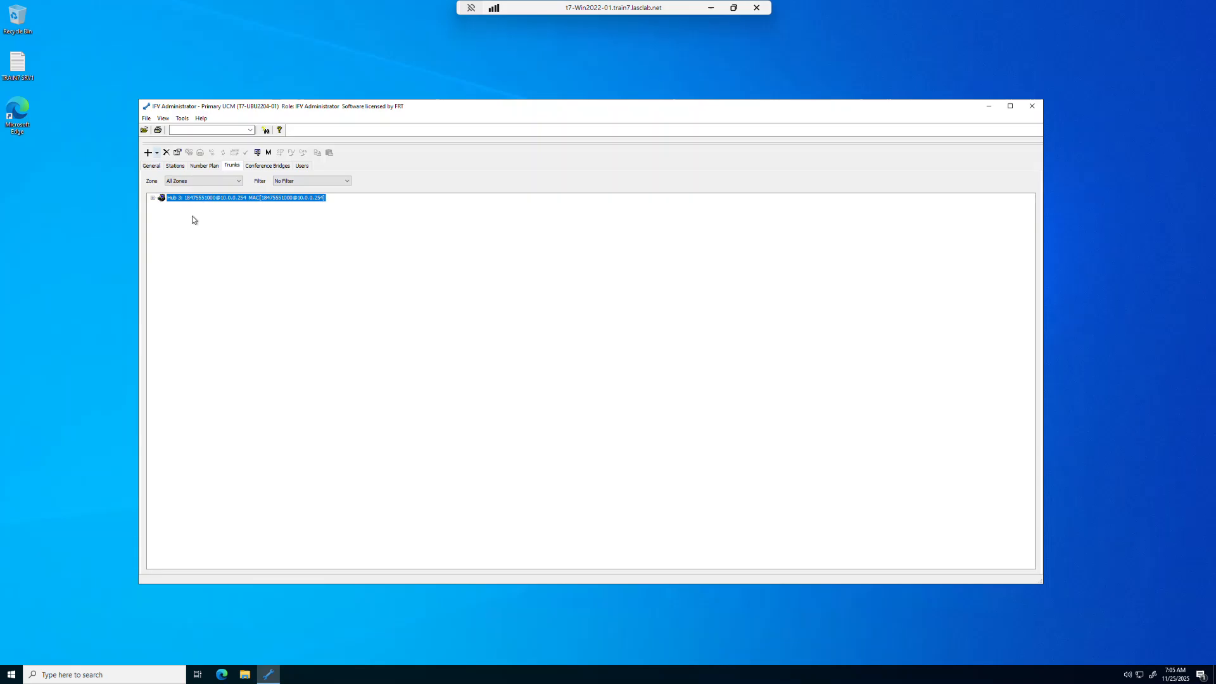
left_click(153, 198)
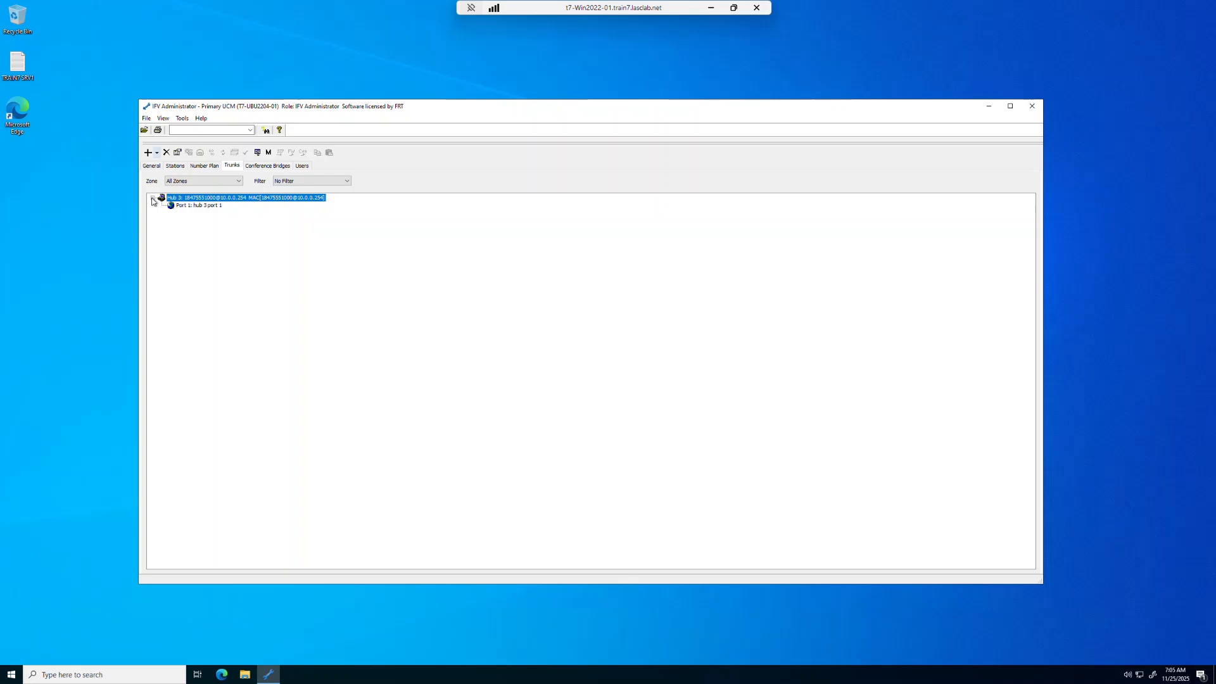
double_click(195, 206)
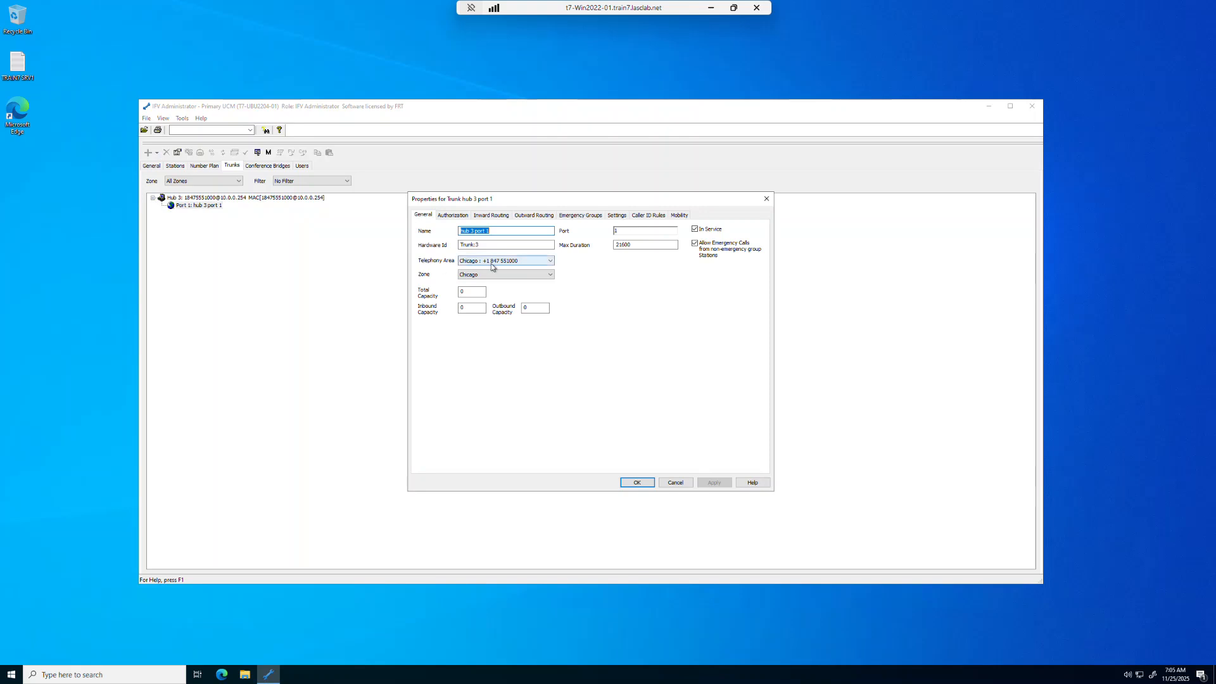
double_click(472, 293)
type("23")
key("Tab")
type("23")
key("Tab")
type("23")
left_click(458, 218)
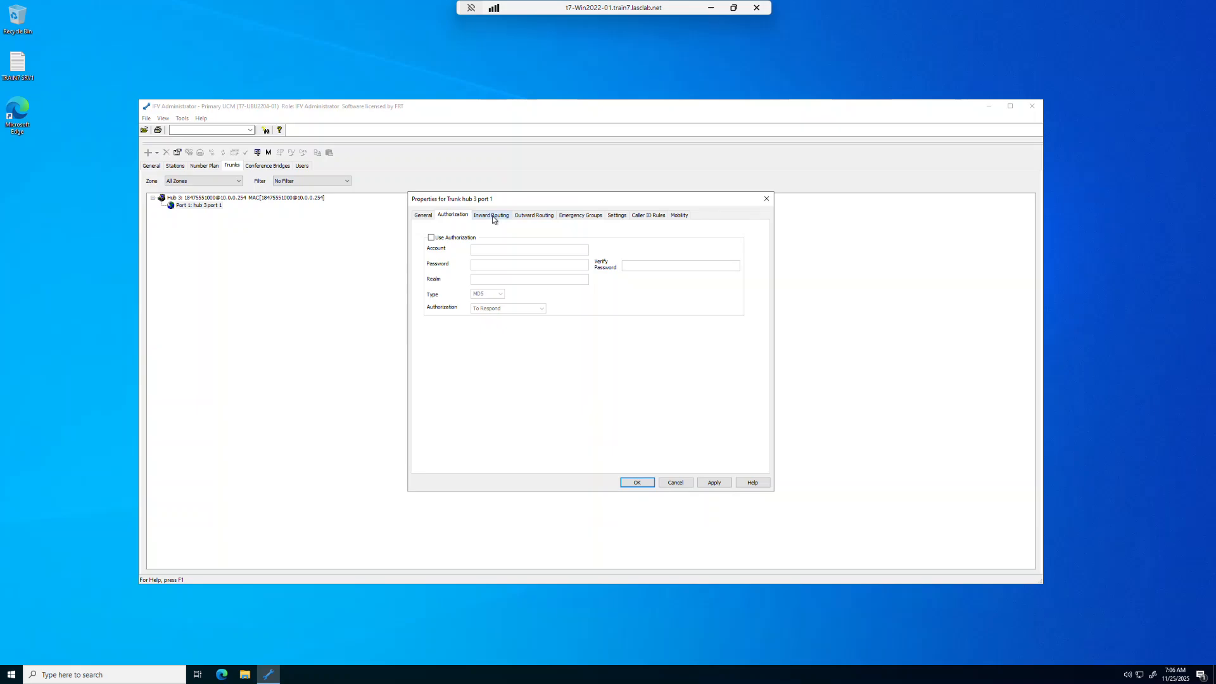
left_click(637, 482)
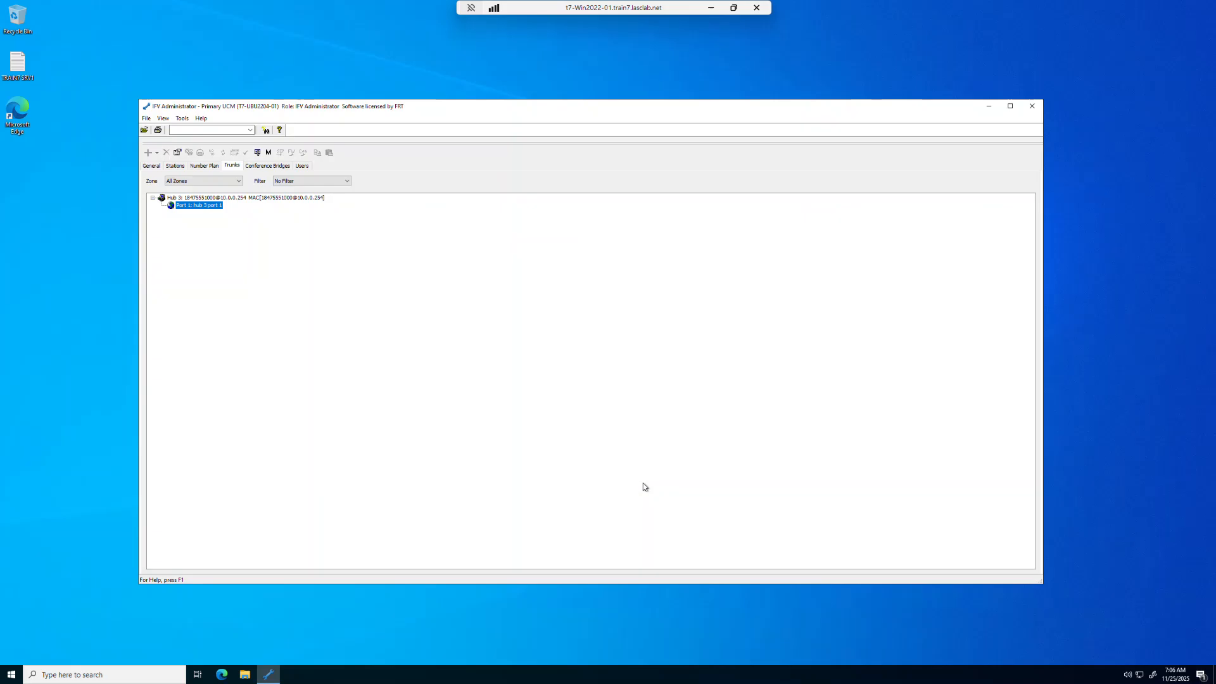
Step: Start a new service provider trunk with the Orlando phone number as description and account, and 172.16.0.254 as service provider domain
left_click(176, 199)
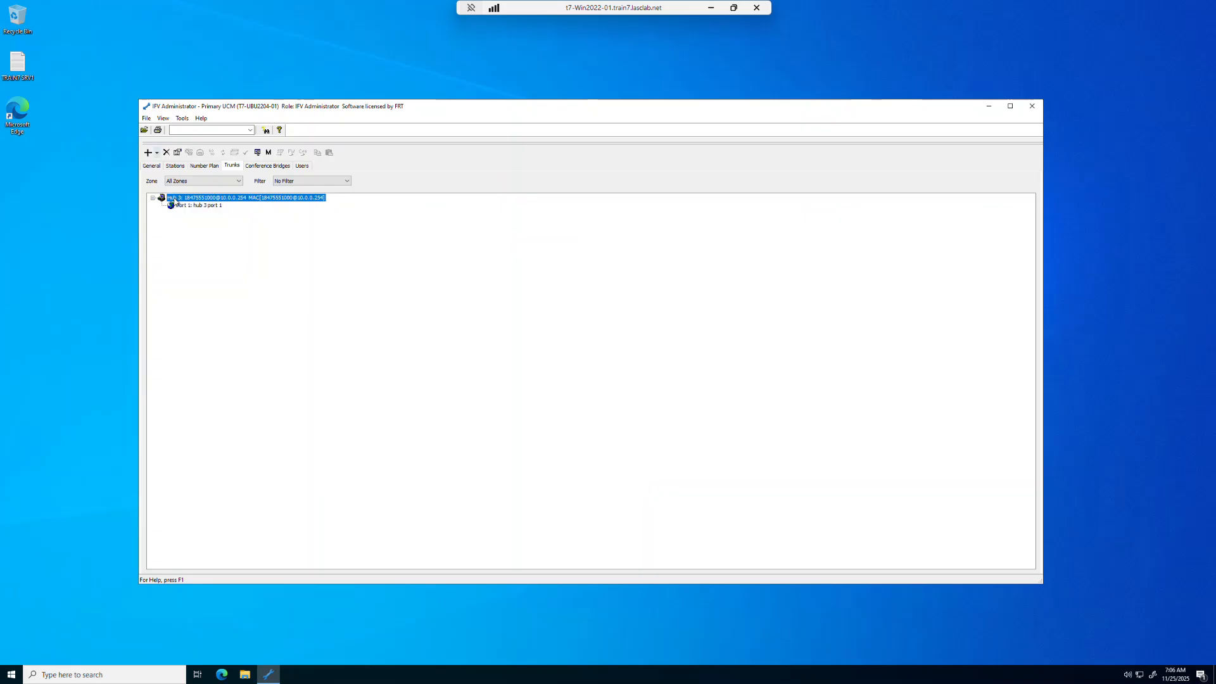
left_click(148, 154)
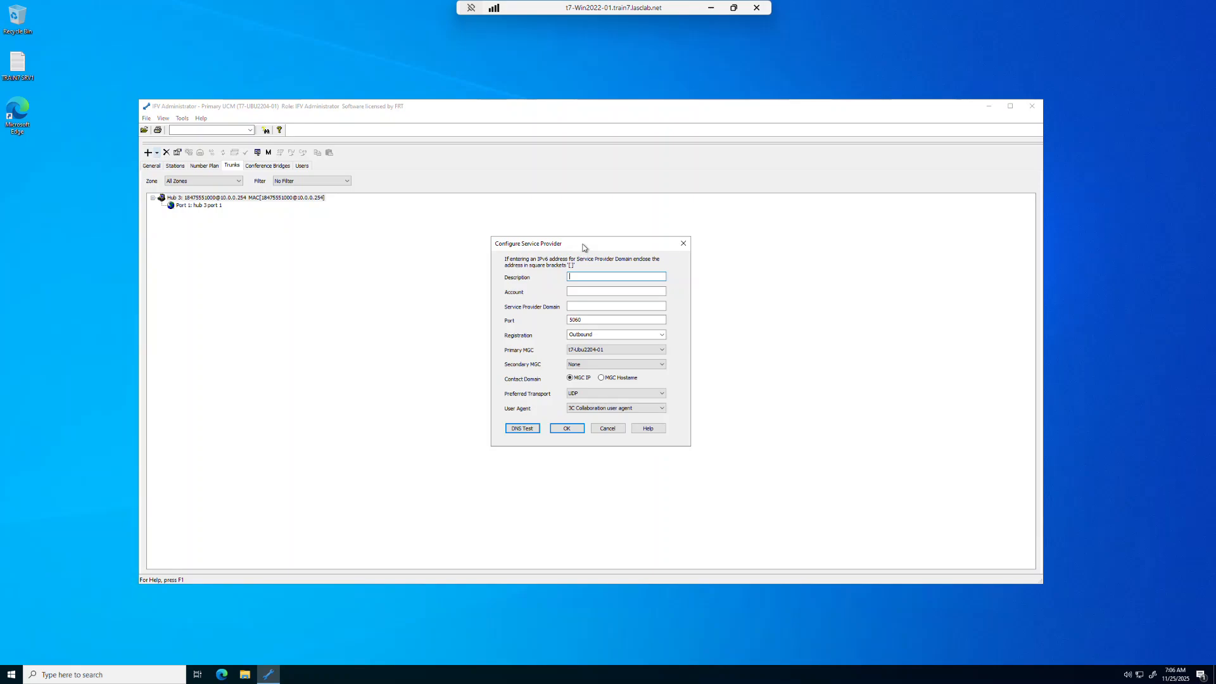
type("1")
type("40755520")
left_click_drag(611, 277, 561, 279)
key("ctrl+c")
left_click(581, 291)
key("ctrl+v")
left_click(579, 307)
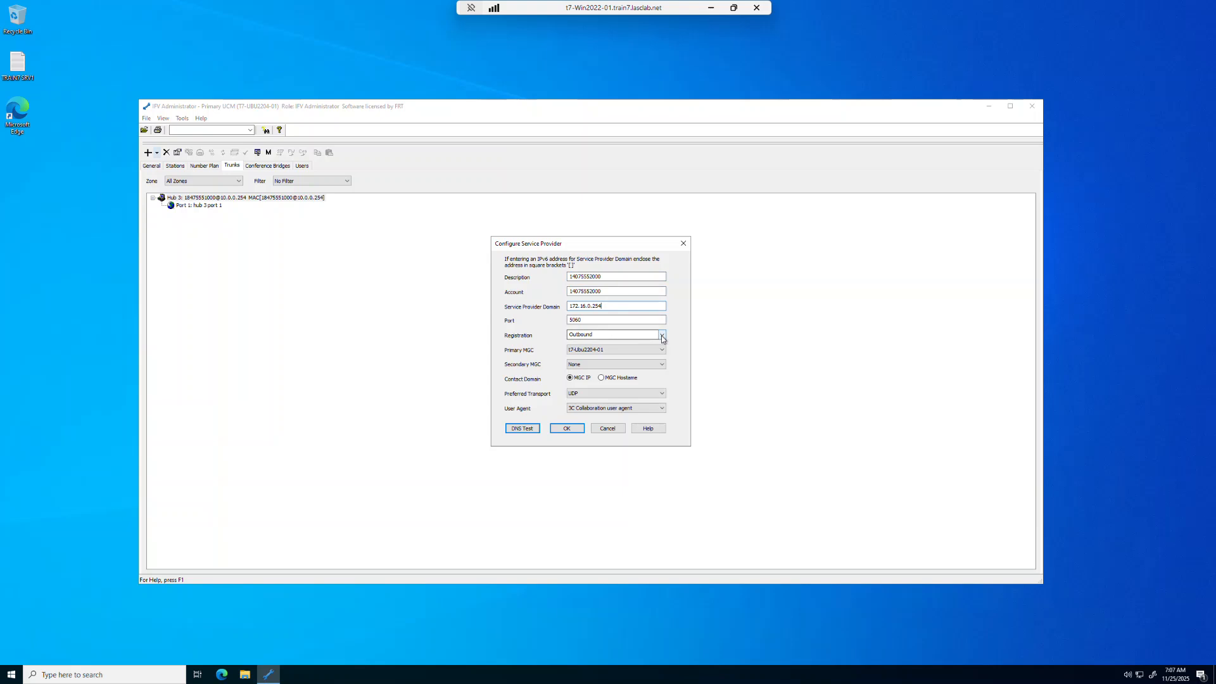
Step: Set the new service provider's registration to None and user agent to NEC SIP BX500 Gateway, and save it
left_click(661, 336)
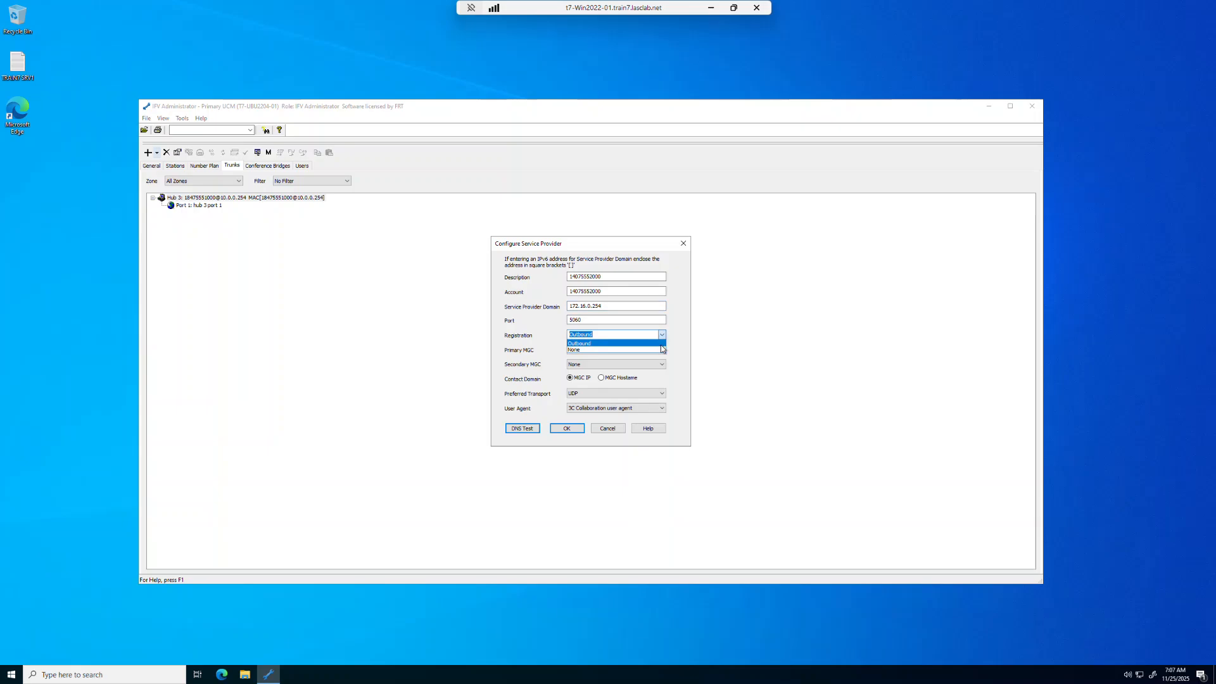
left_click(662, 350)
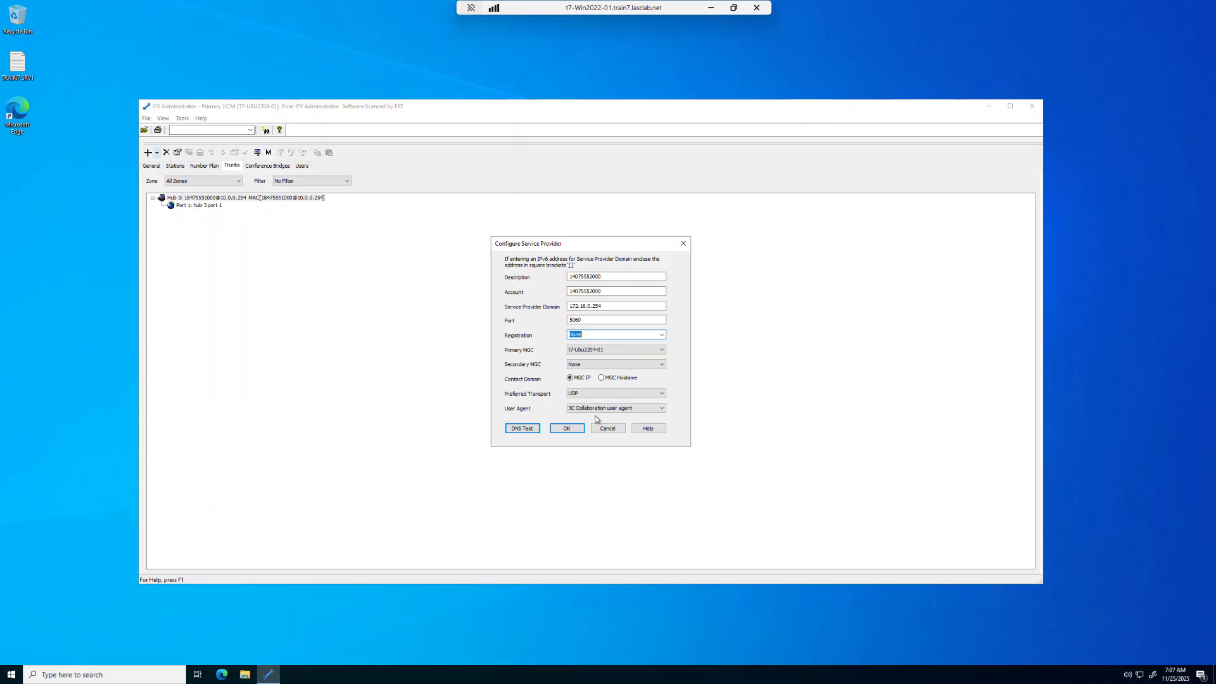
left_click(662, 407)
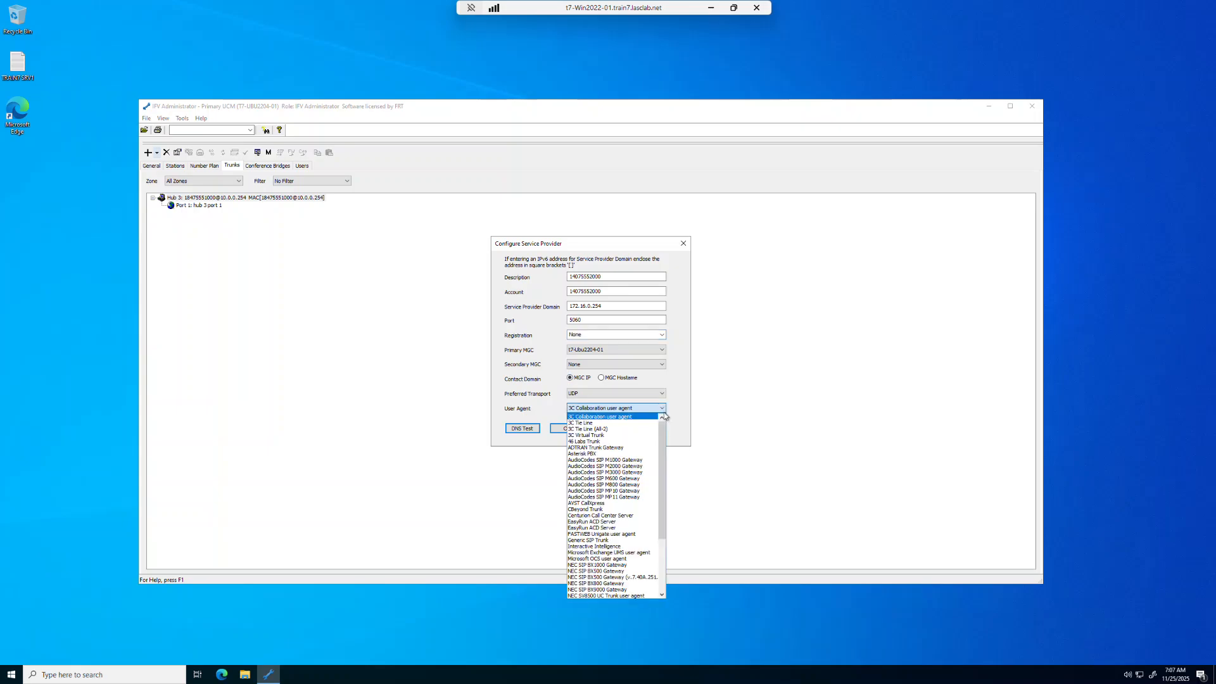
left_click_drag(664, 441, 663, 505)
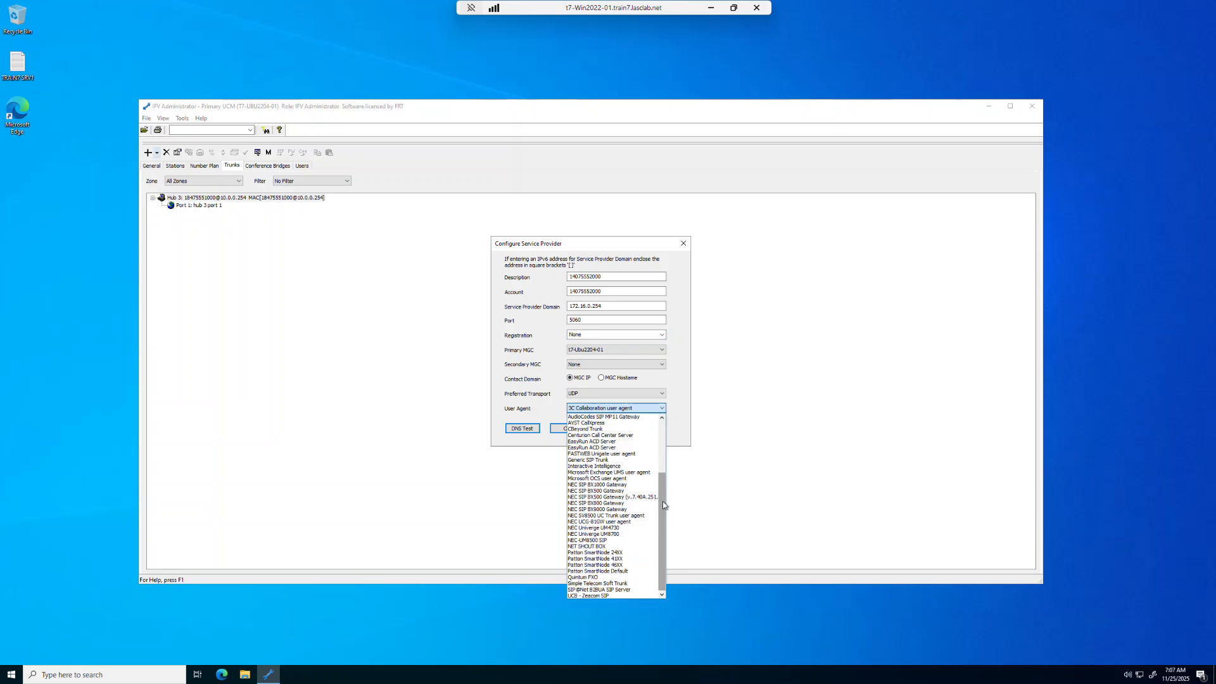
left_click(623, 492)
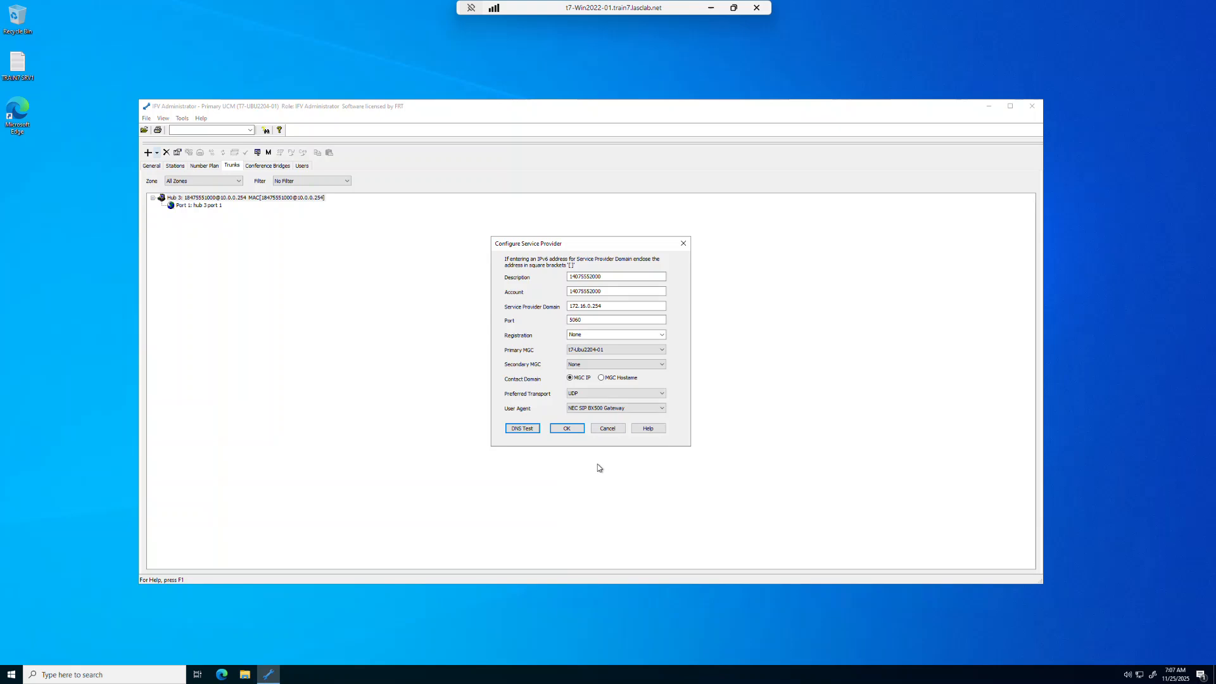
left_click(567, 428)
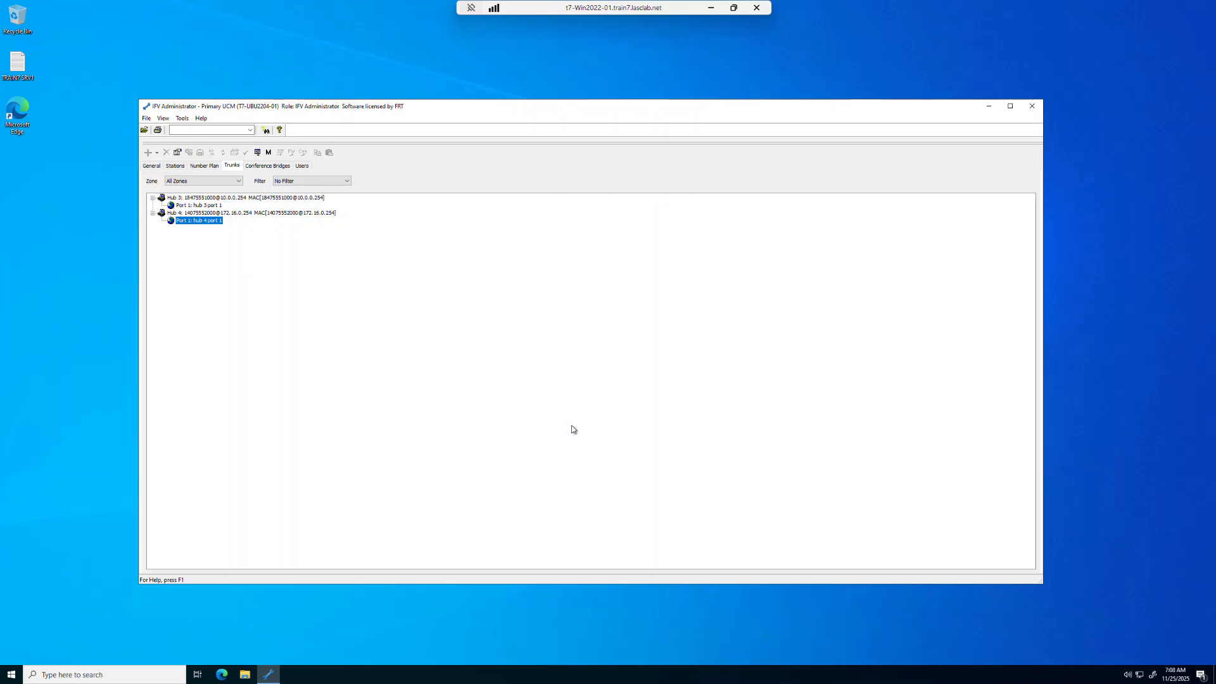
Step: Set both the telephony area and the zone of the hub 4 port 1 trunk to Orlando
double_click(196, 223)
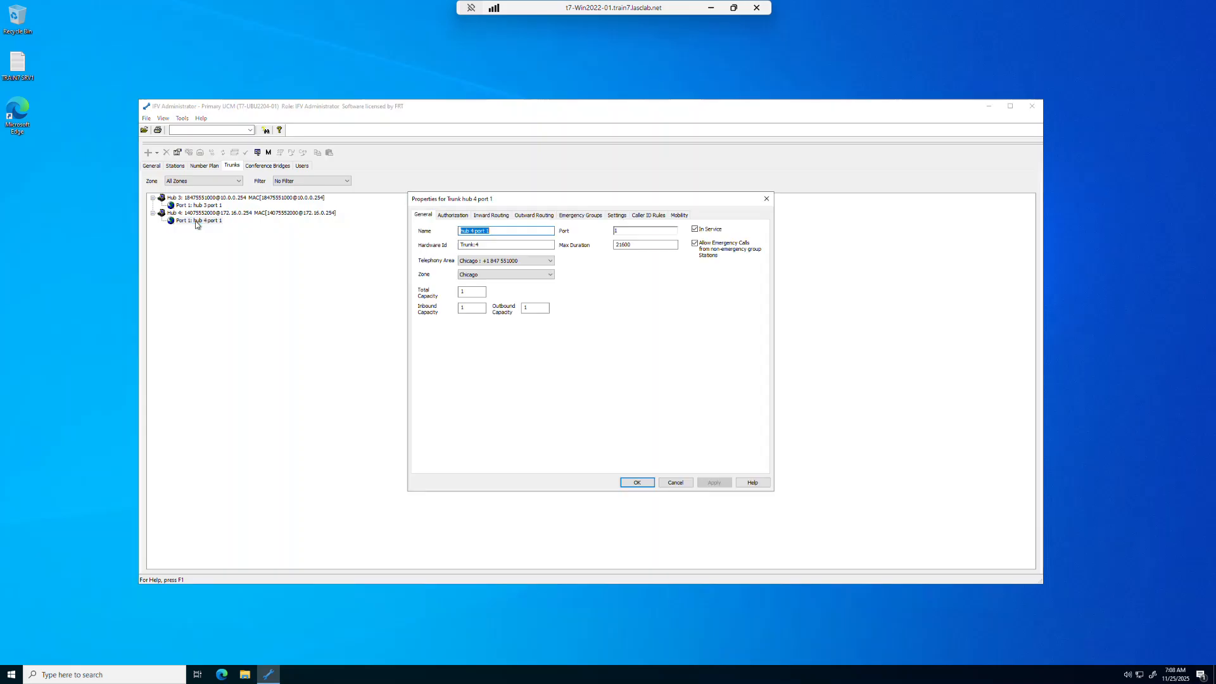
left_click(475, 263)
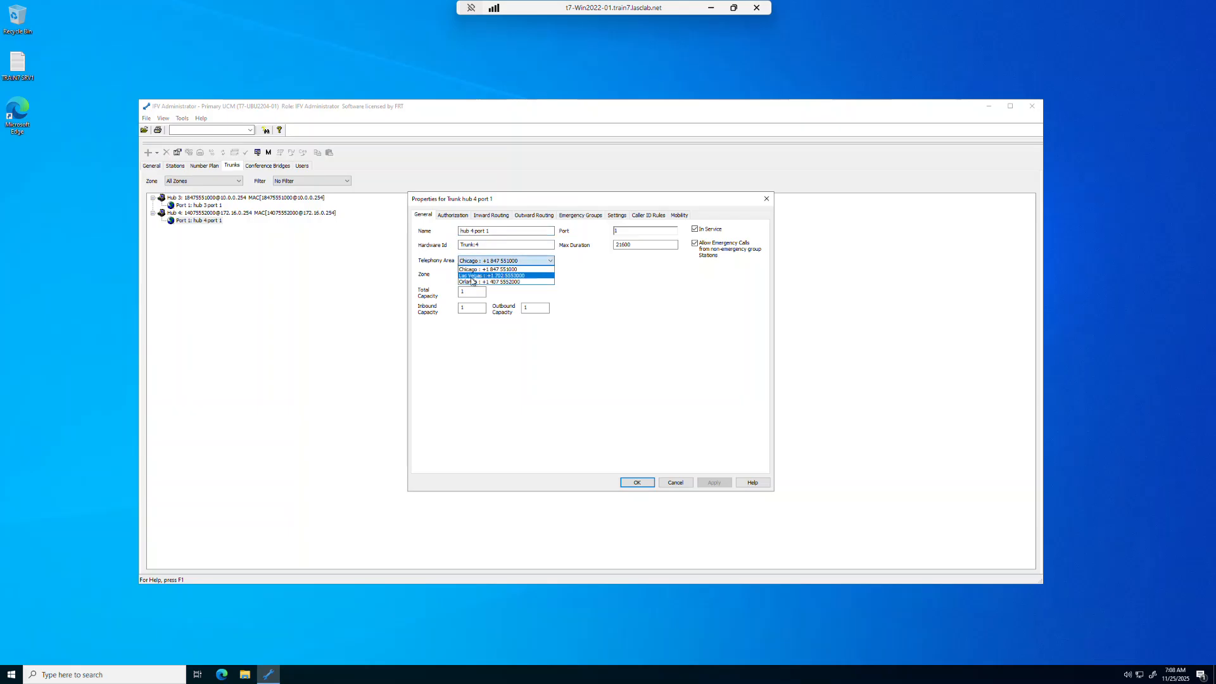
left_click(470, 283)
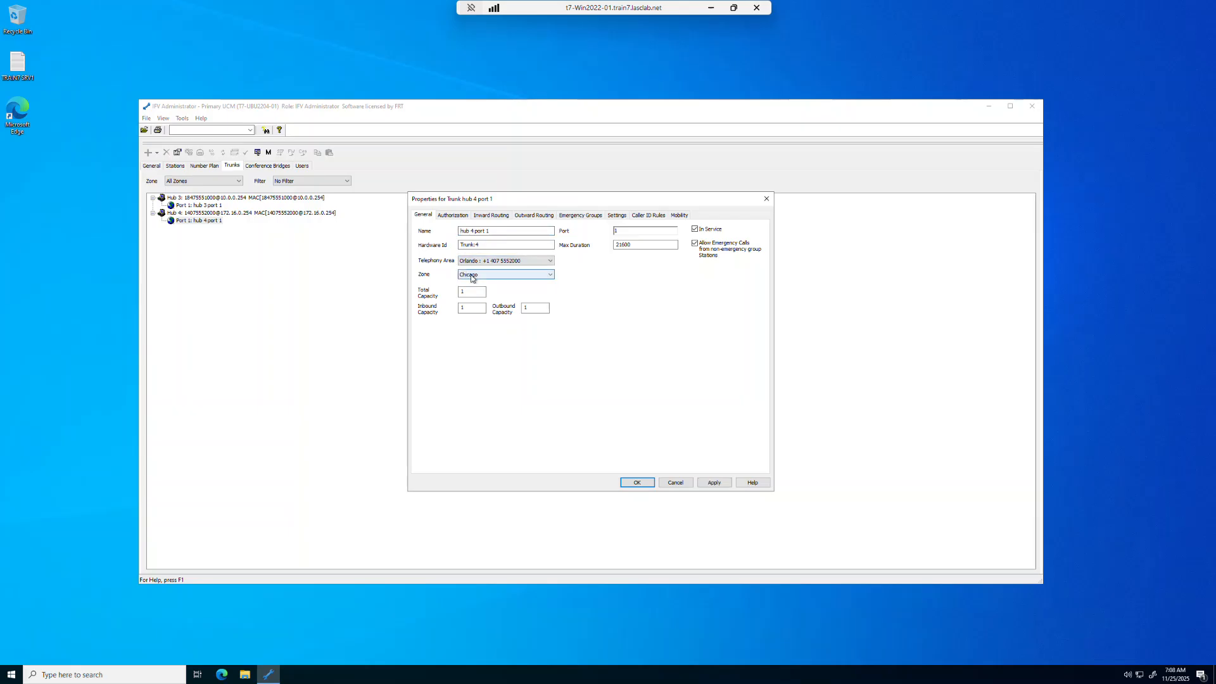
left_click(472, 276)
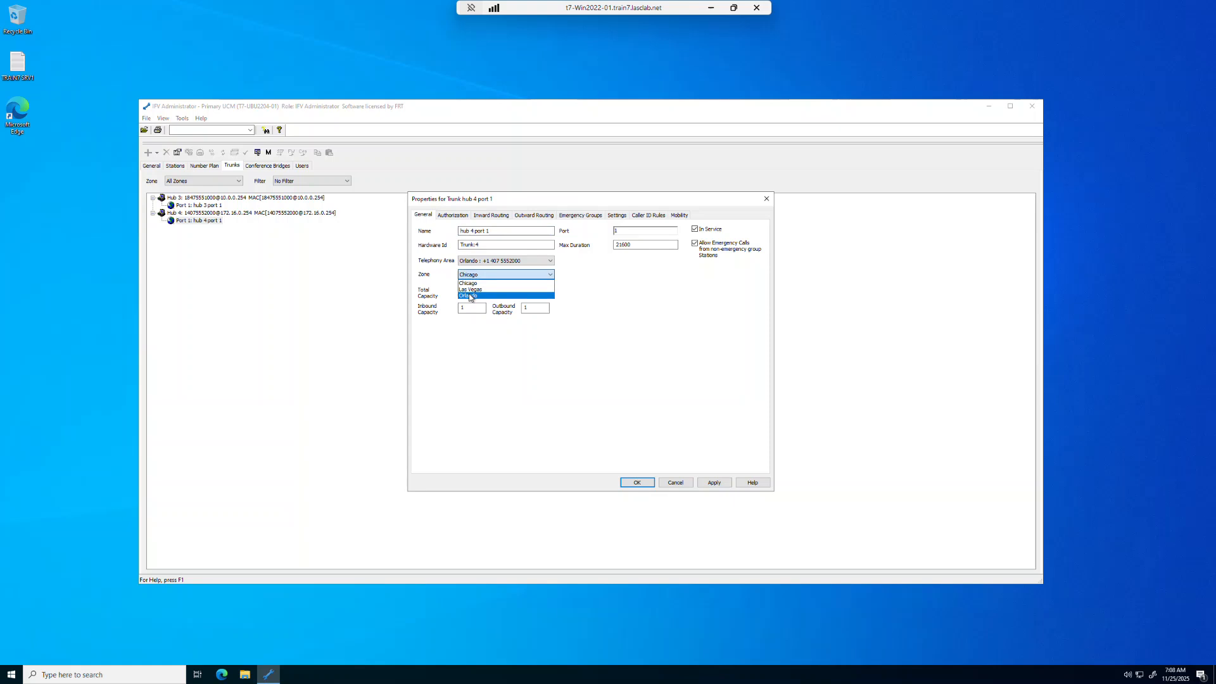
left_click(471, 296)
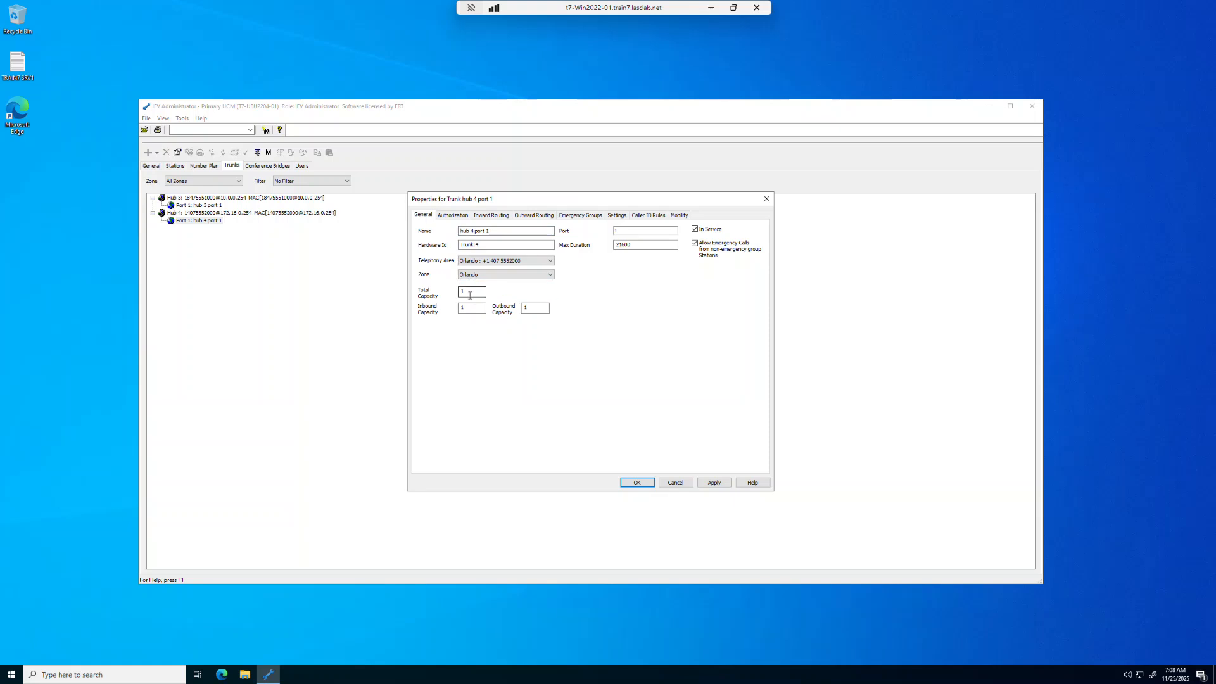
Step: Set hub 4 port 1's total capacity to 10, fill in its inbound and outbound capacities, and save the trunk properties
left_click_drag(470, 295, 461, 295)
type("10")
left_click_drag(469, 308, 460, 308)
type("1")
left_click(529, 309)
left_click(639, 483)
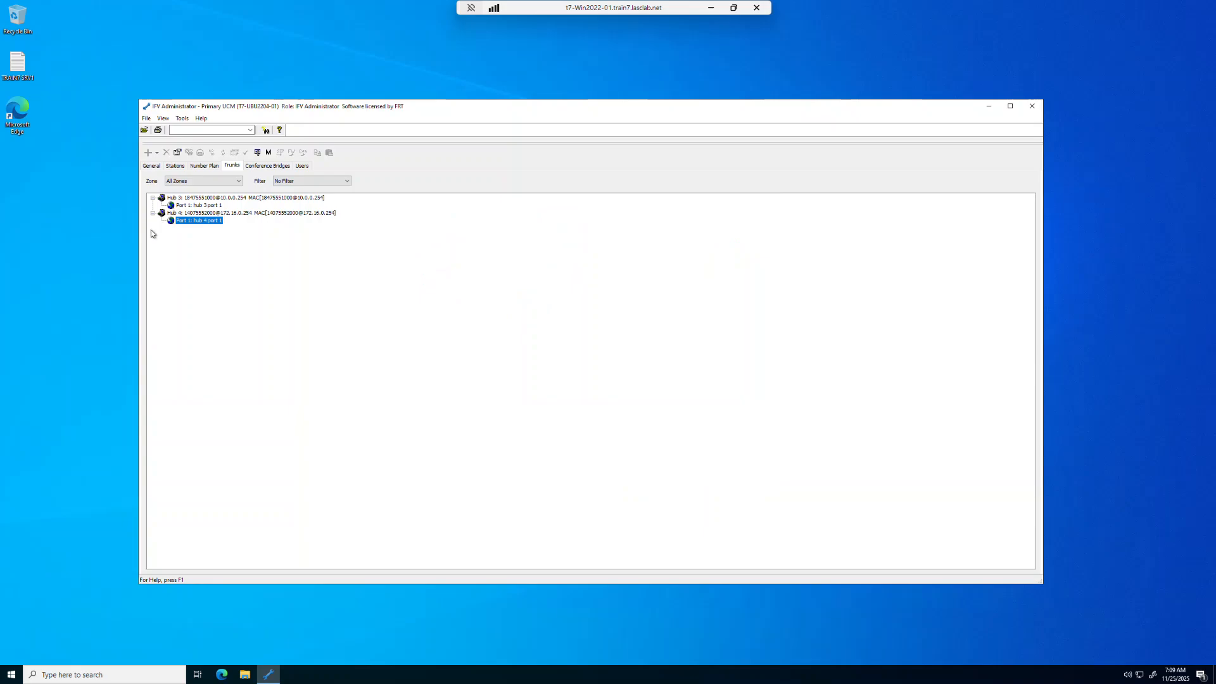
Step: Try to monitor the Hub 3 and Hub 4 trunks together
left_click(153, 213)
left_click(153, 198)
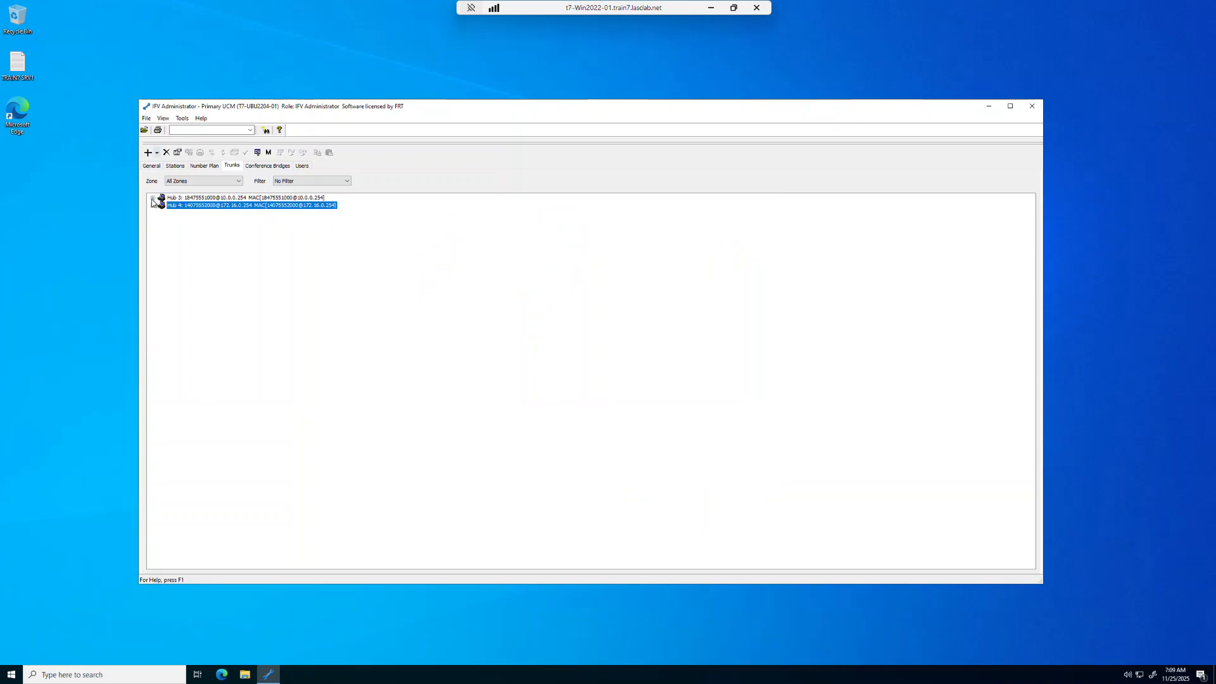
left_click(186, 199)
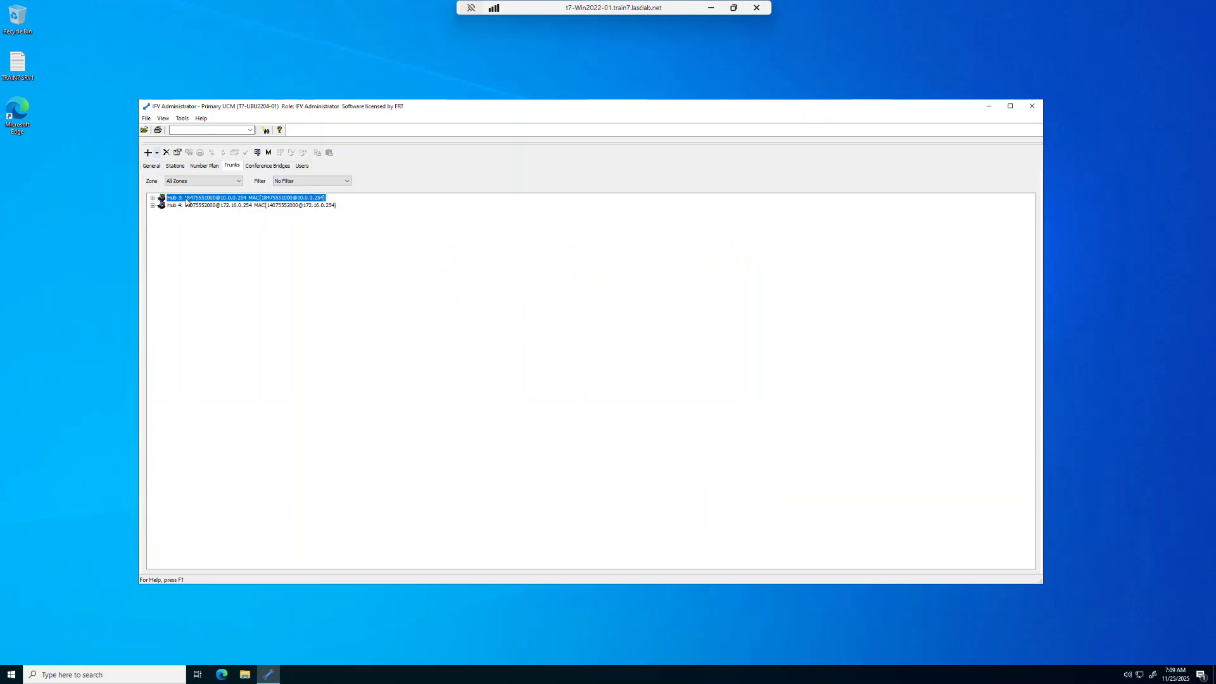
left_click(188, 204, "shift")
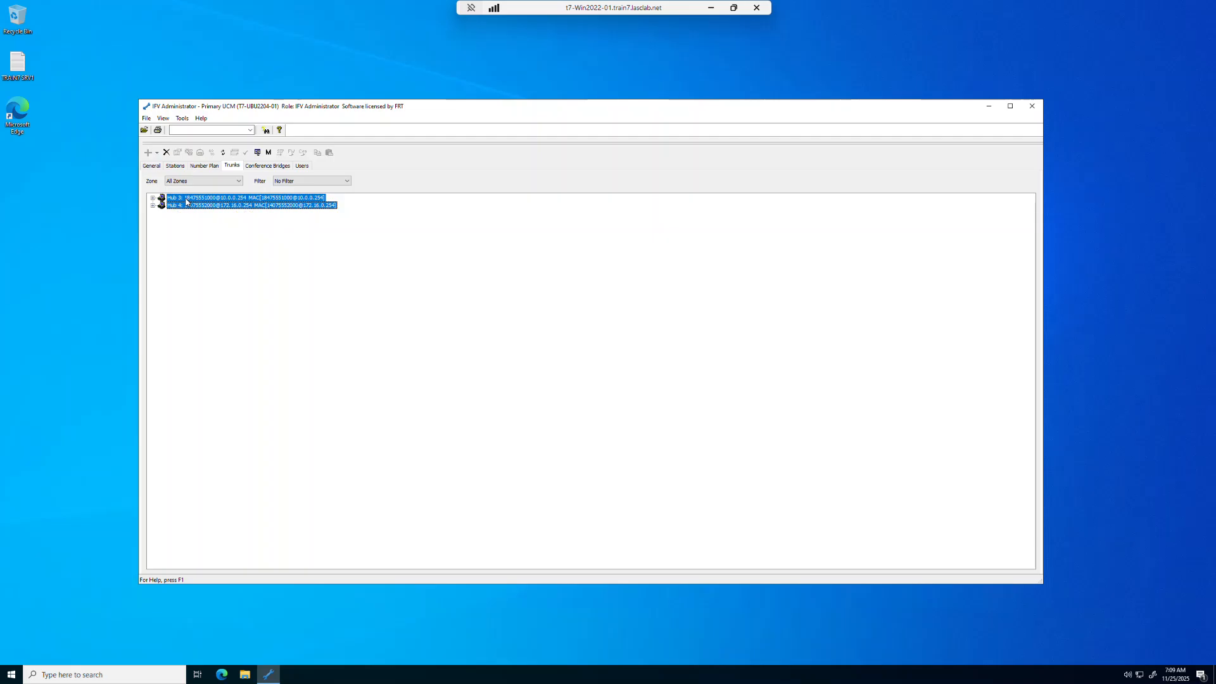
right_click(200, 204)
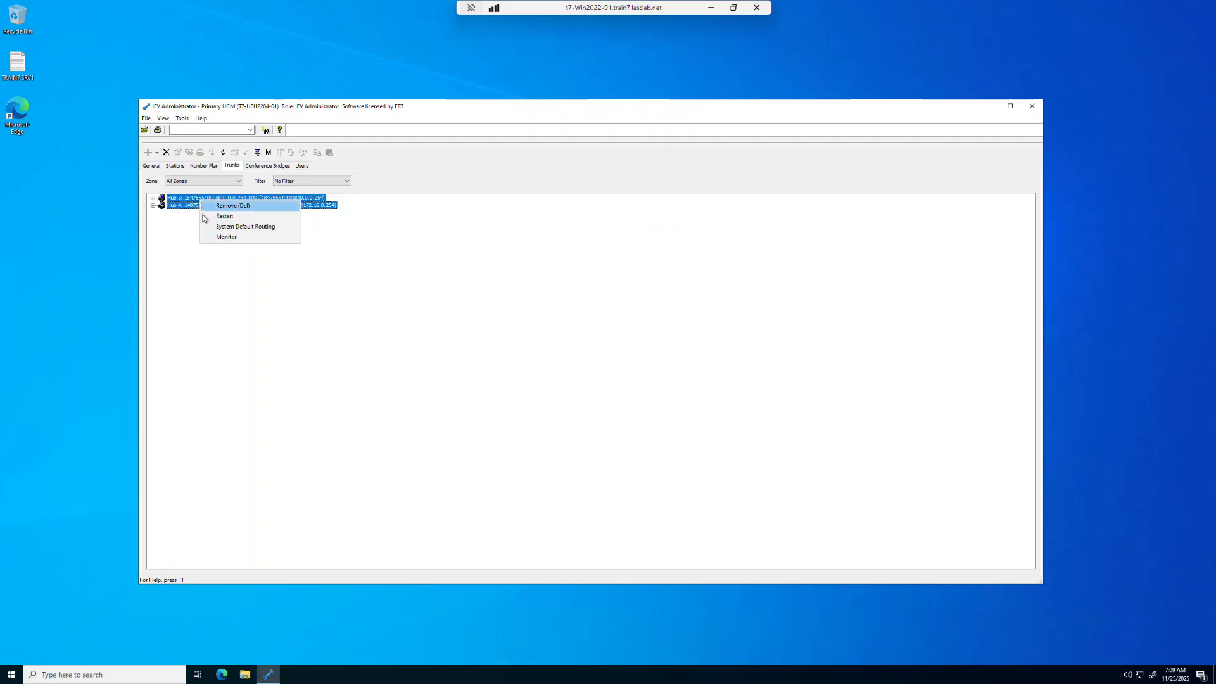
left_click(207, 239)
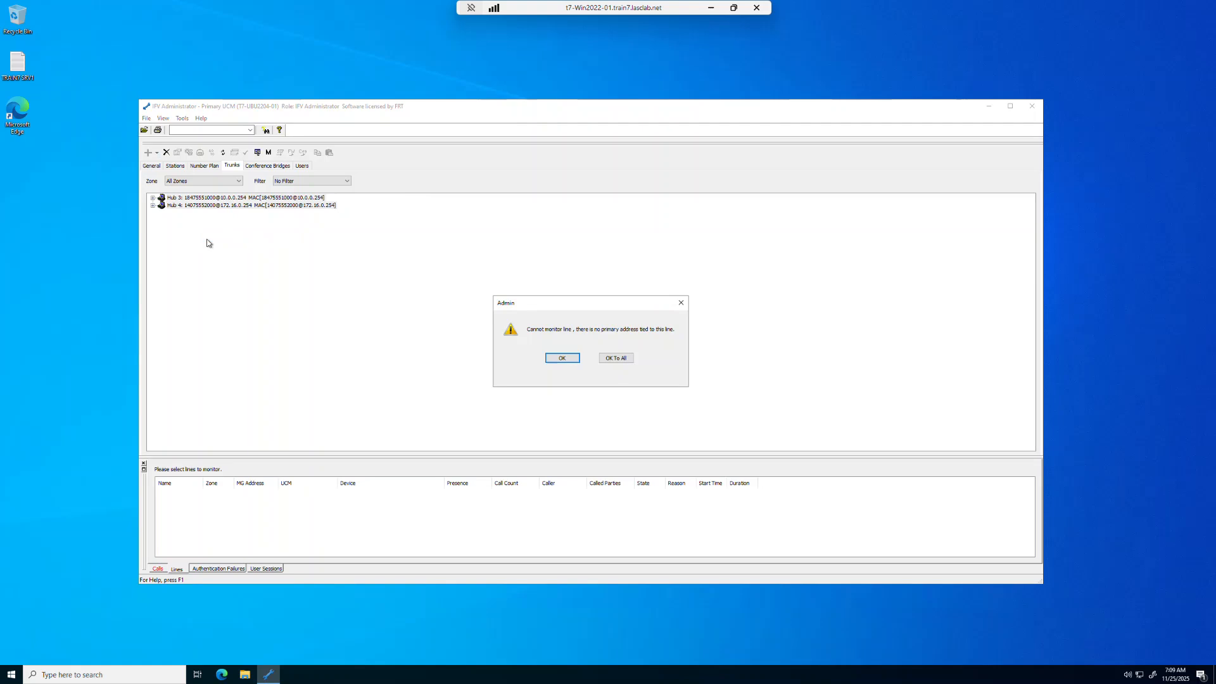
left_click(561, 359)
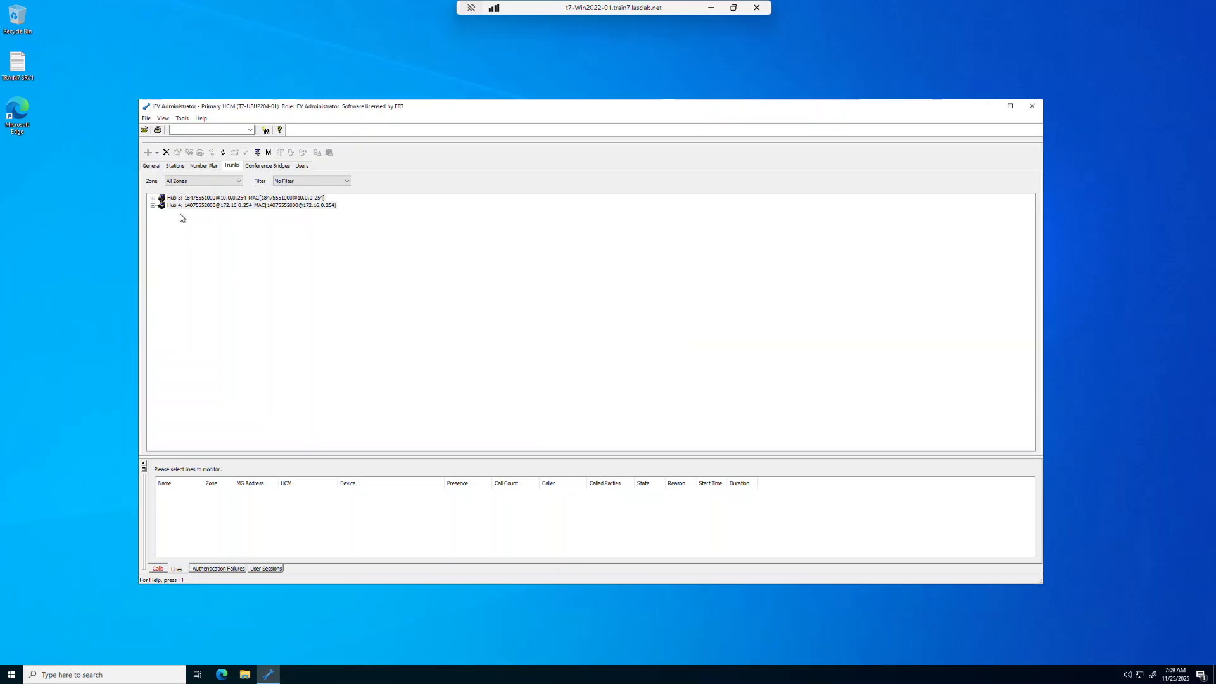
Step: Create an outside service numbered 7101 and named Chicago Line from the outward routing of hub 3 port 1
left_click(188, 199)
double_click(189, 199)
double_click(195, 206)
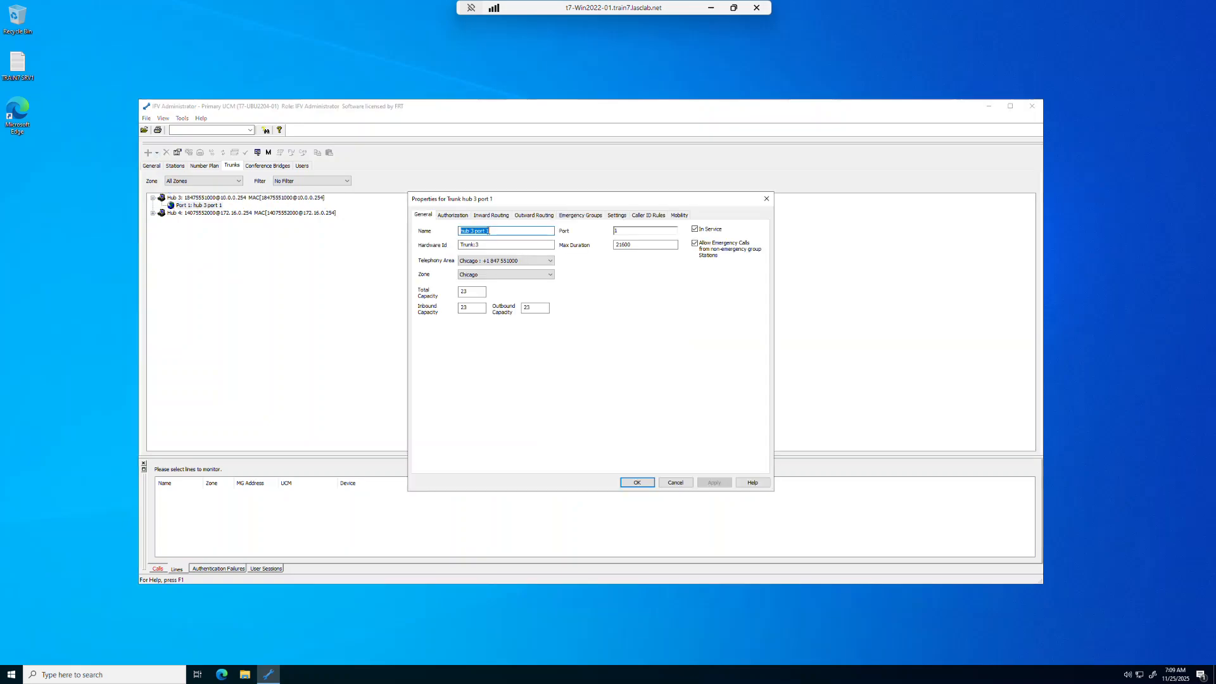
left_click(537, 214)
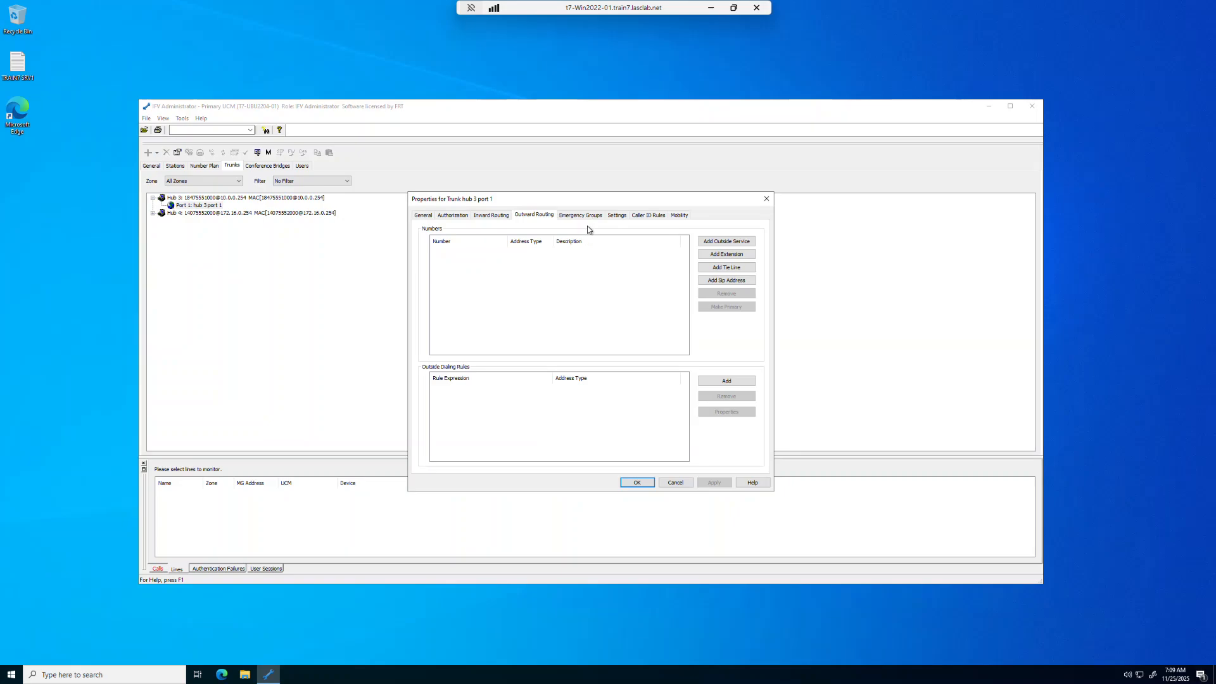
left_click(733, 242)
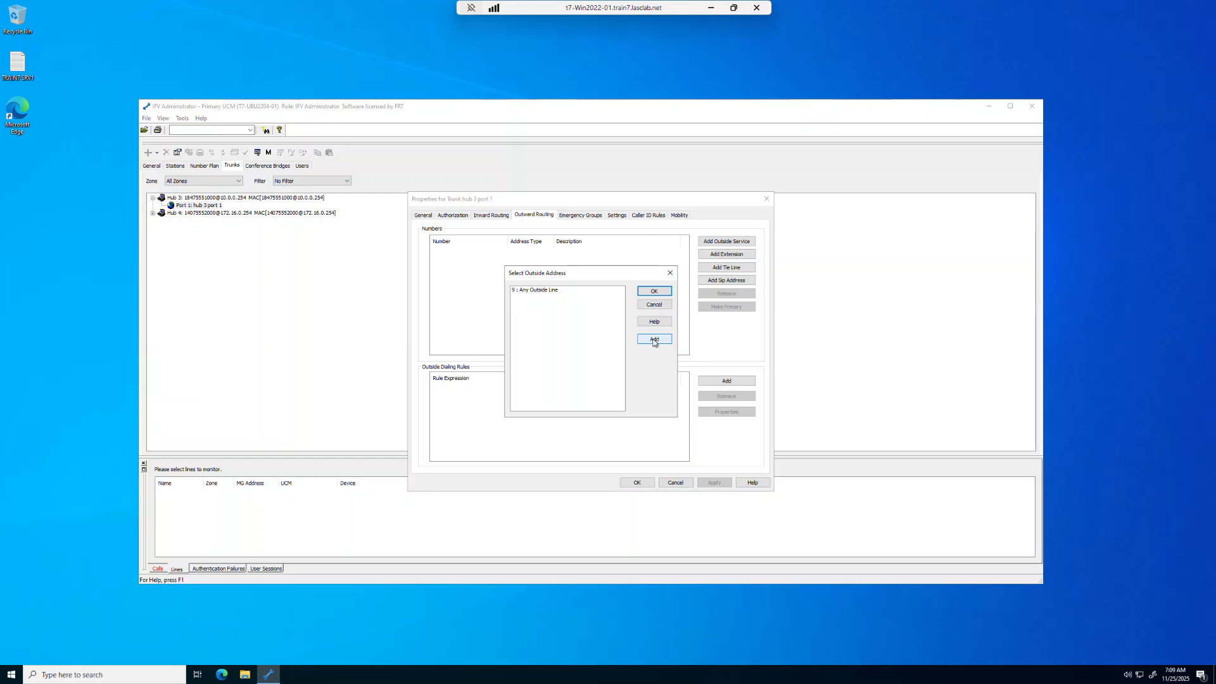
left_click(655, 341)
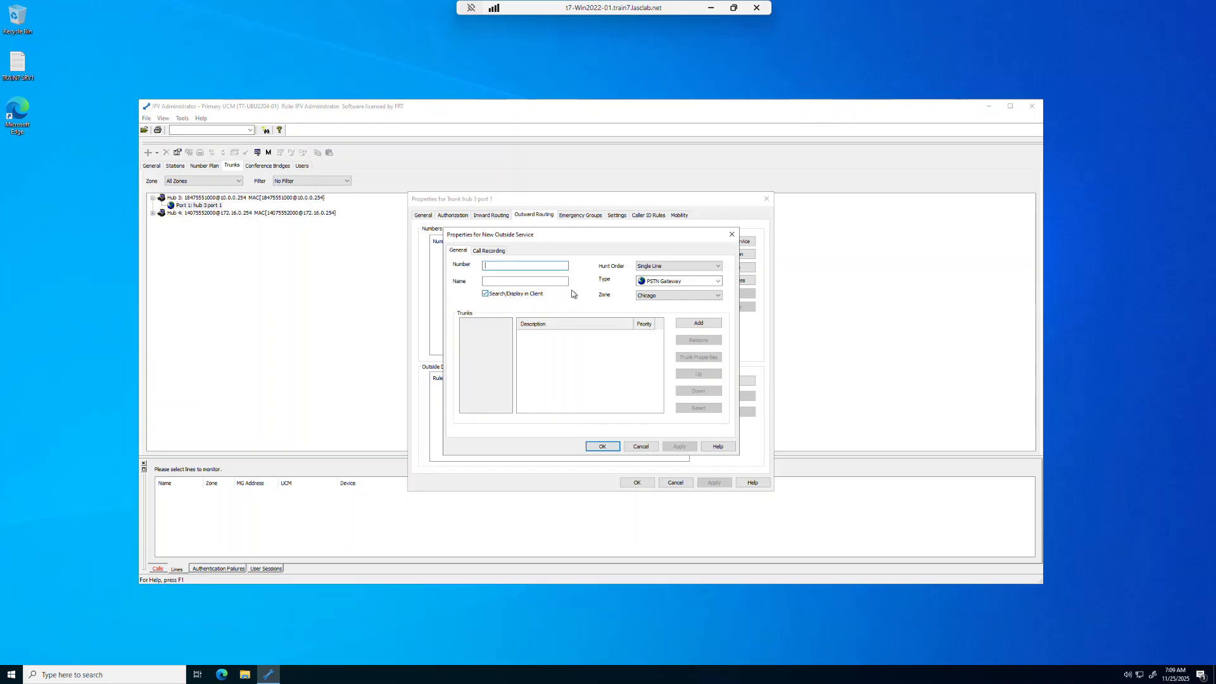
type("7101")
left_click(535, 282)
type("Chicago Line")
left_click(609, 446)
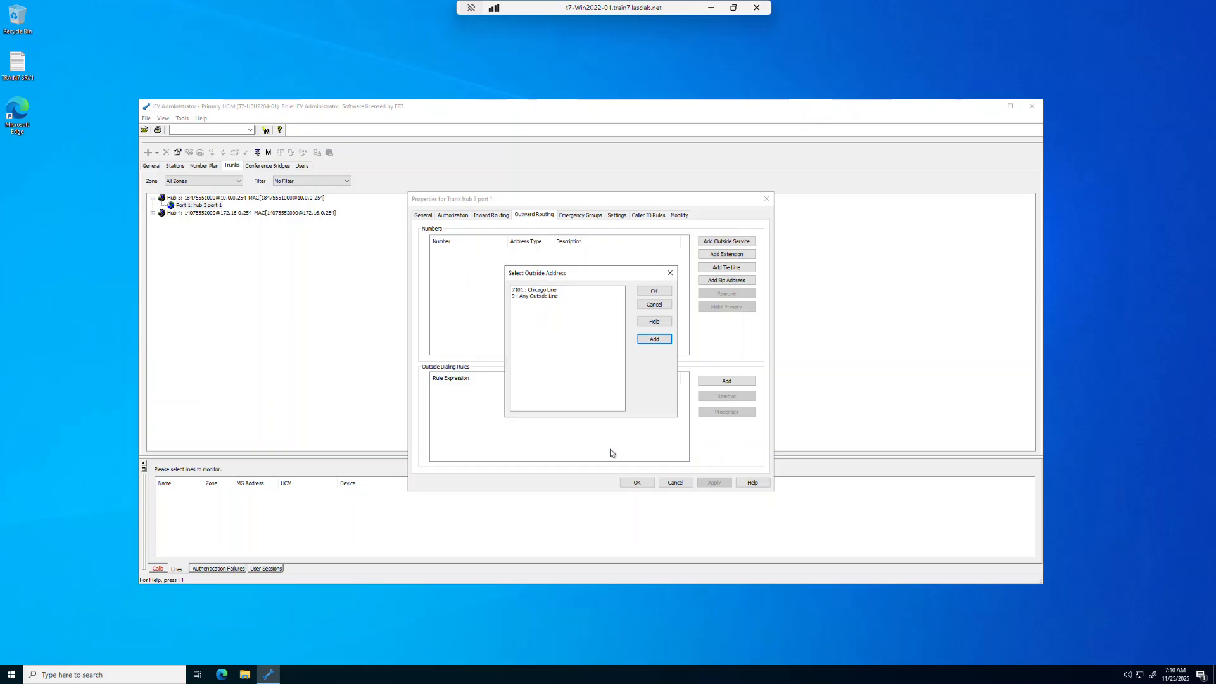
Step: Assign the 7101 Chicago Line service to the hub 3 port 1 trunk and make it the primary number
left_click(548, 291)
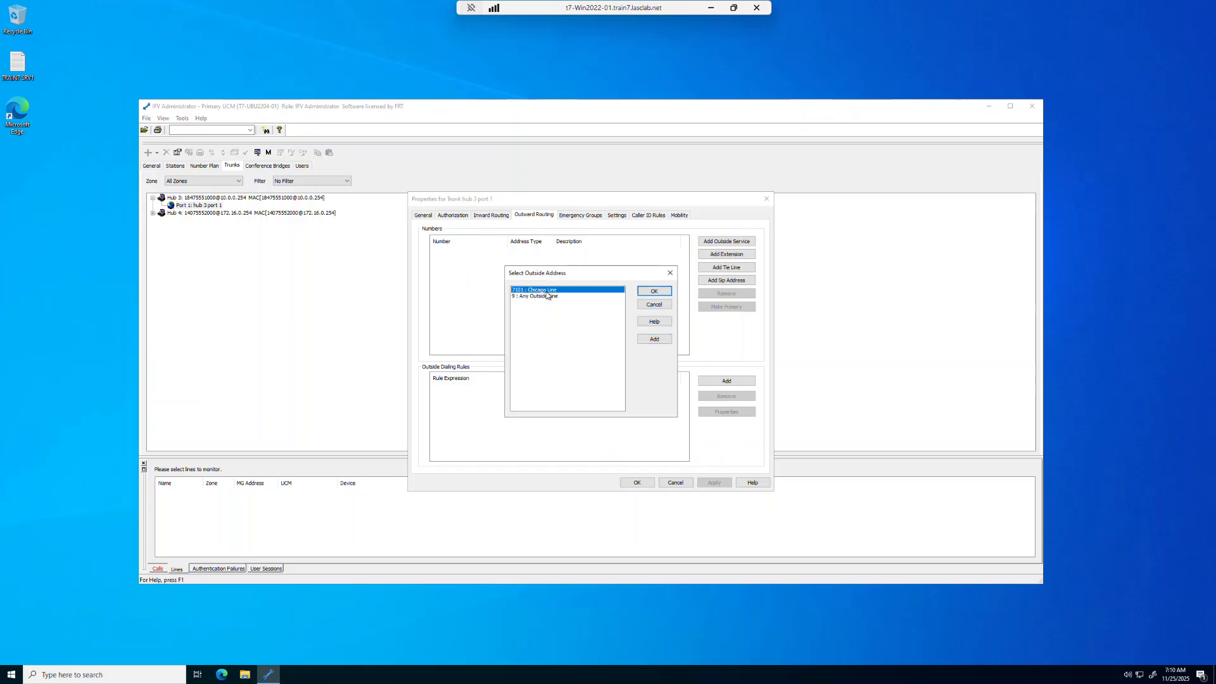
left_click(652, 291)
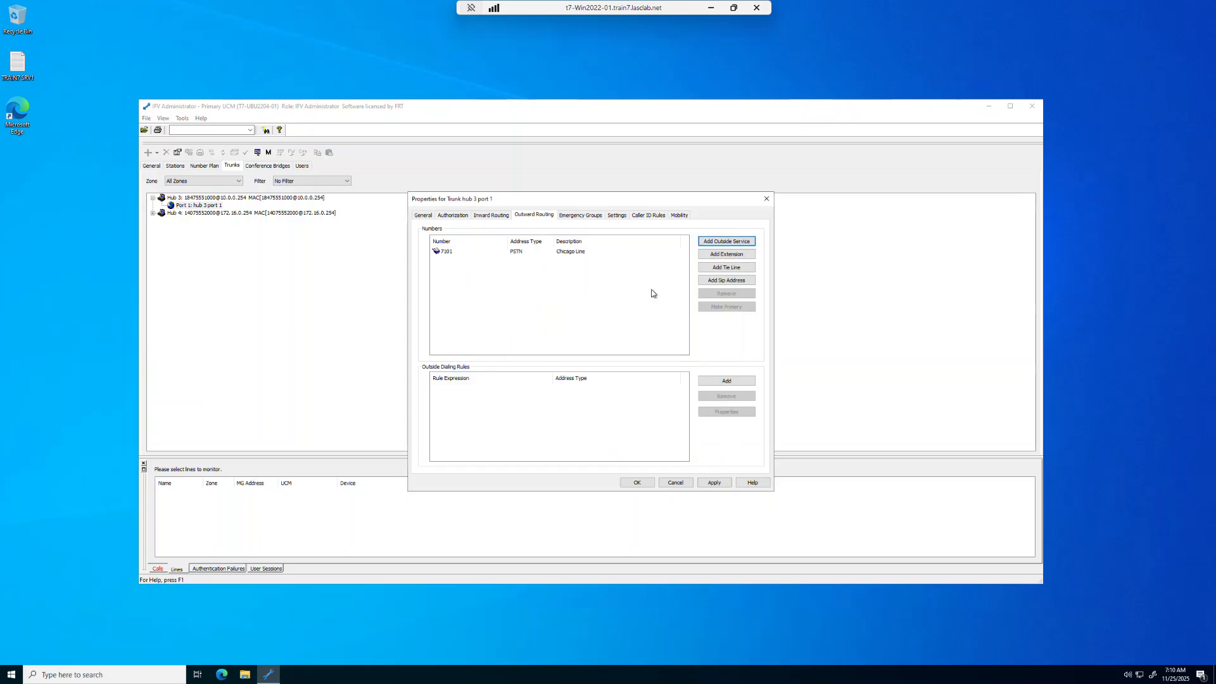
left_click(470, 255)
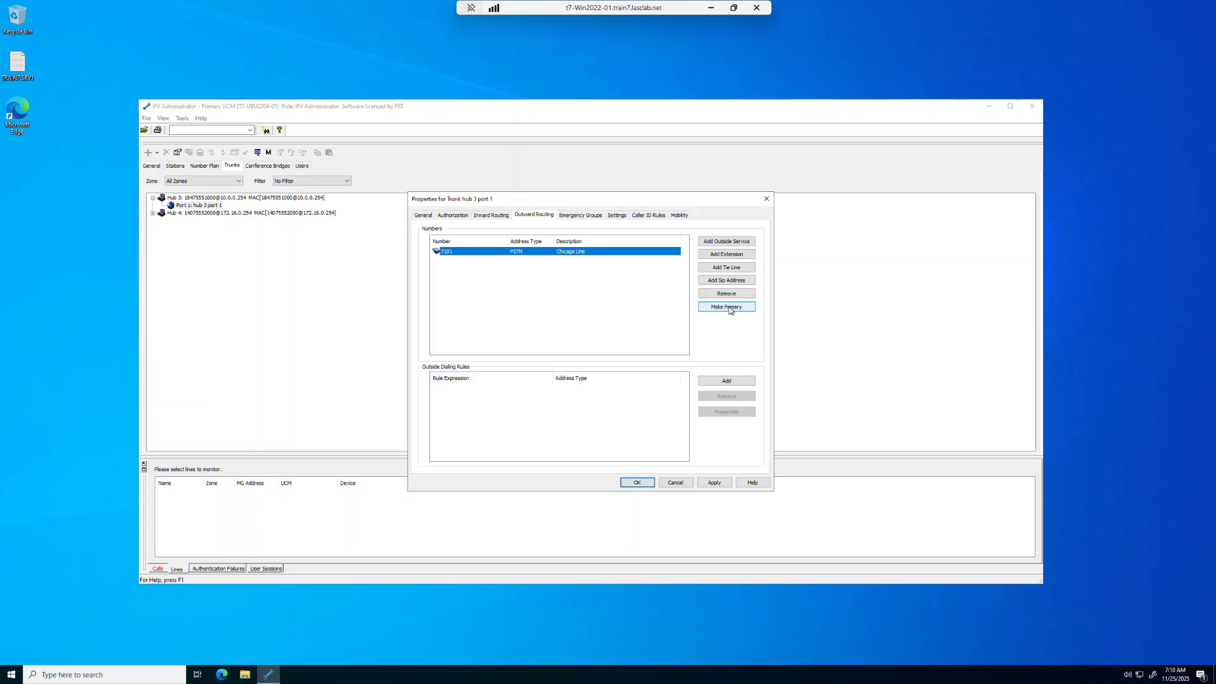
left_click(731, 308)
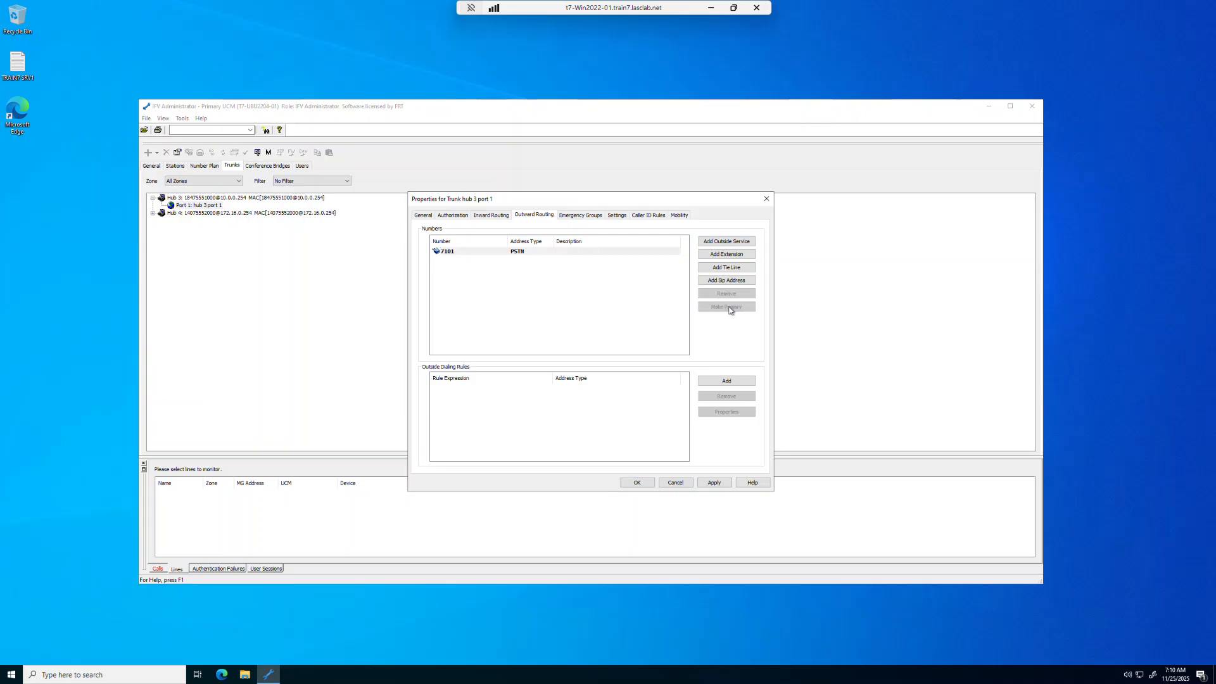
Step: Save hub 3 port 1's properties, and from hub 4 port 1's outward routing create outside service 7201 named Orlando Line in the Orlando zone
left_click(636, 483)
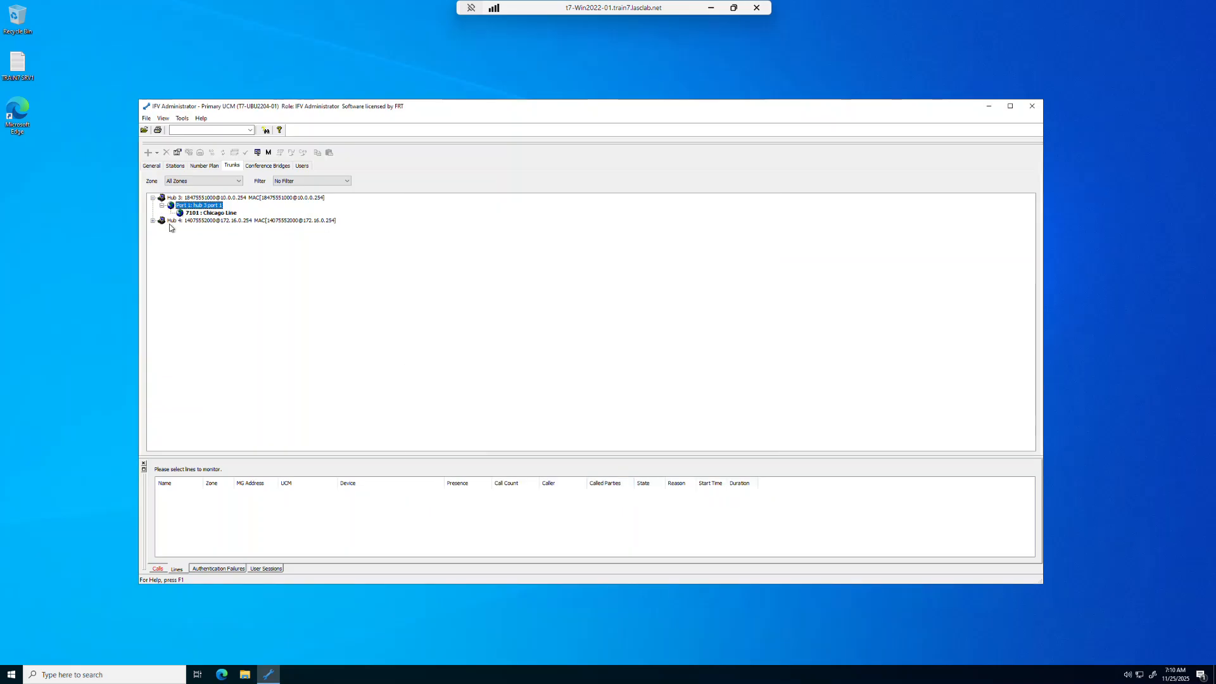
left_click(152, 221)
double_click(185, 229)
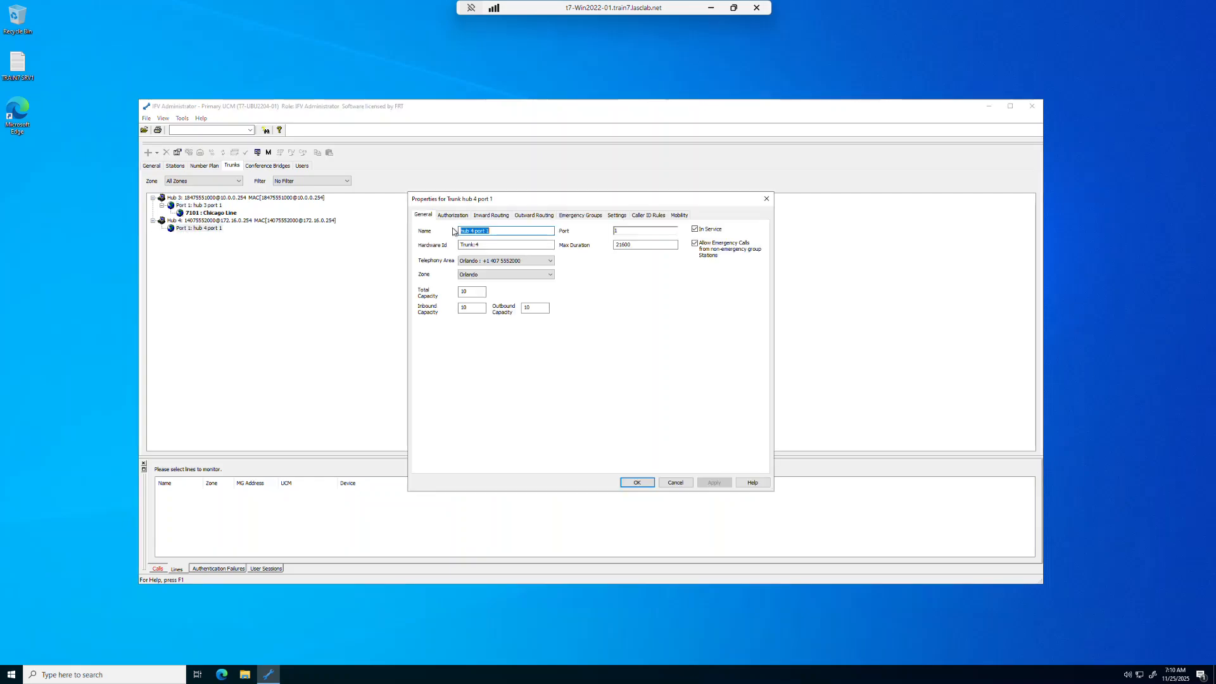
left_click(535, 215)
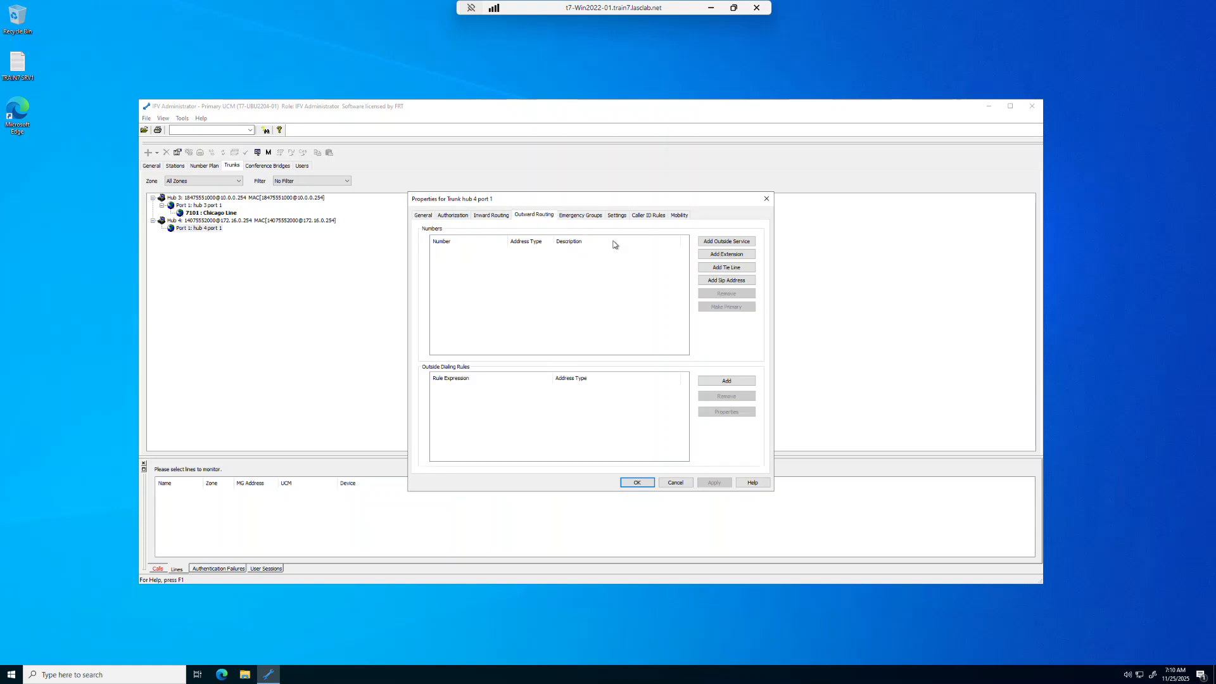
left_click(713, 242)
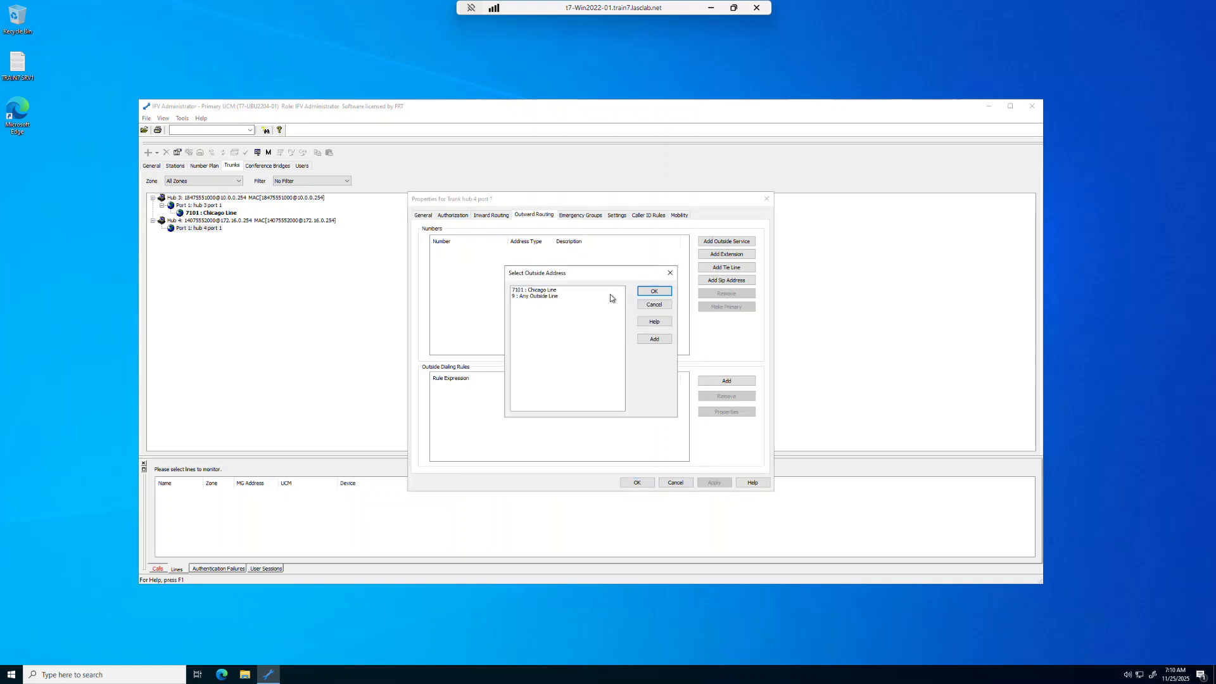
left_click(653, 340)
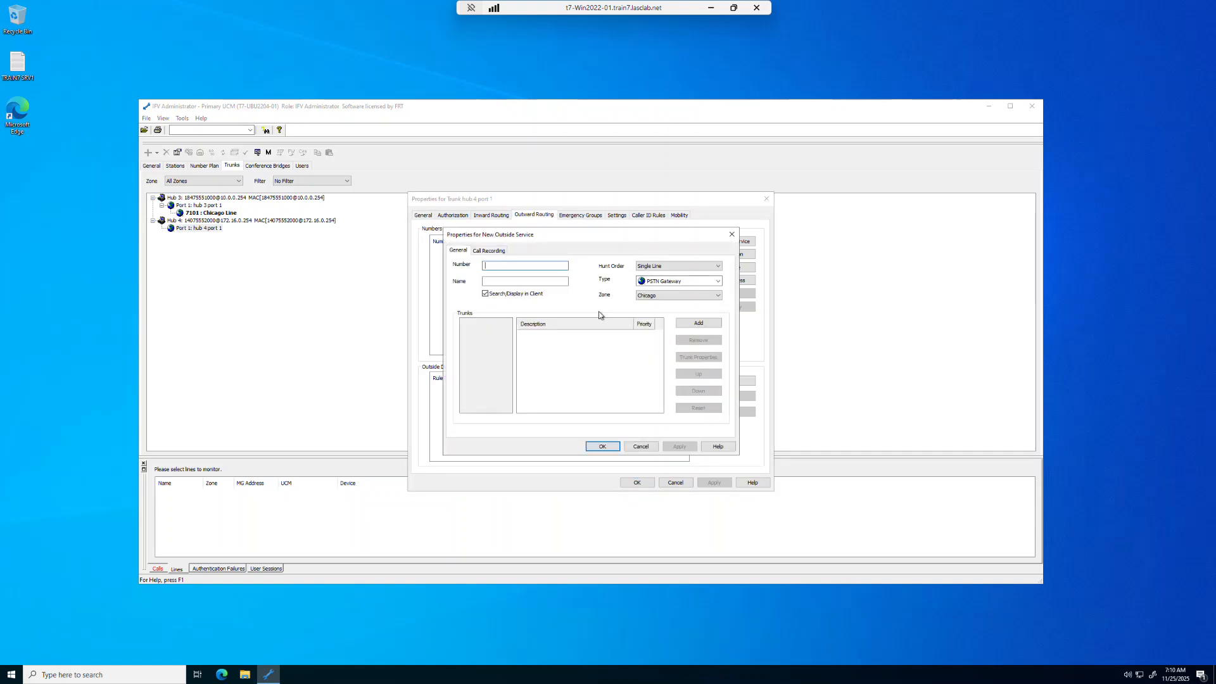
type("7201")
left_click(565, 282)
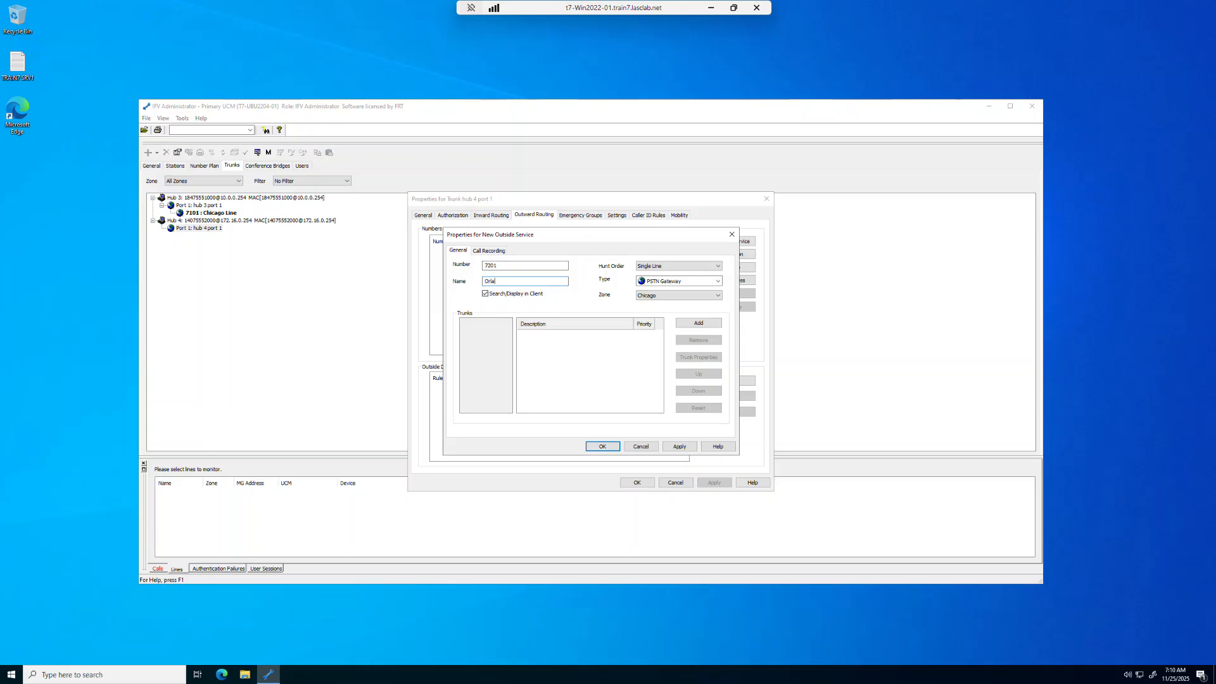
type("Orlando Line")
left_click(673, 296)
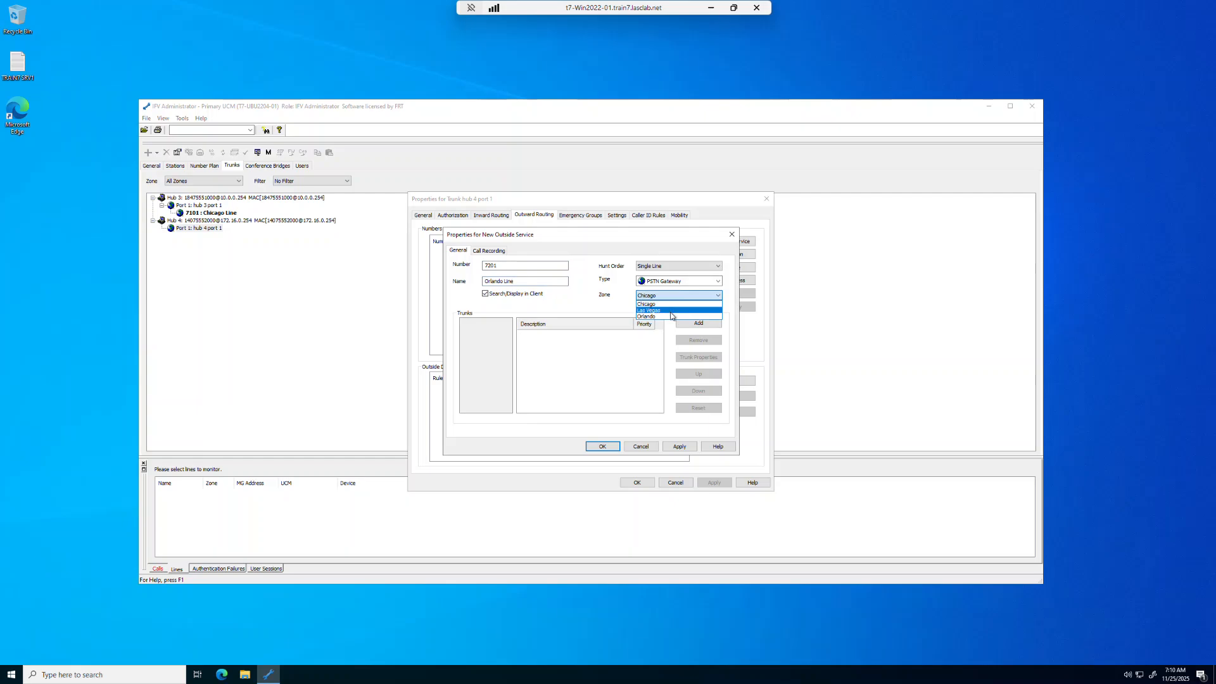
left_click(671, 316)
left_click(598, 448)
Step: Assign the 7201 Orlando Line service to the hub 4 port 1 trunk, make it the primary number, and save the trunk
left_click(541, 297)
left_click(653, 291)
left_click(562, 252)
left_click(719, 310)
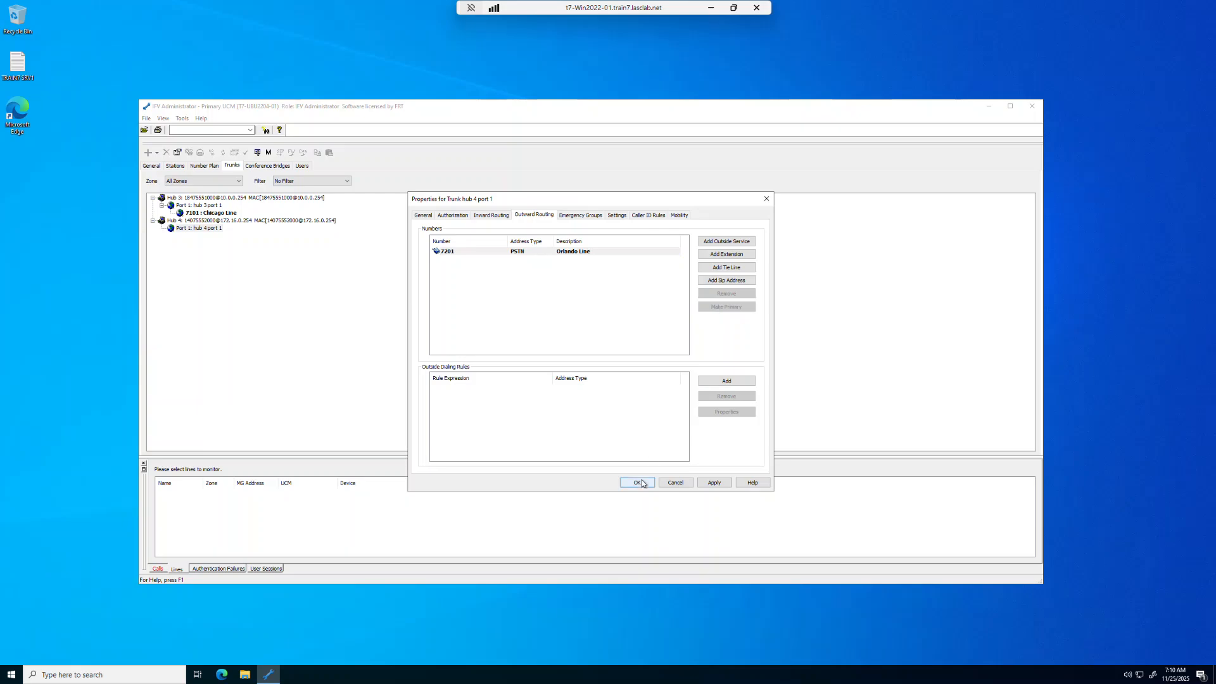
left_click(638, 482)
Step: Start monitoring the Hub 3 trunk and the Hub 4 trunk, one after the other
left_click(205, 201)
right_click(205, 202)
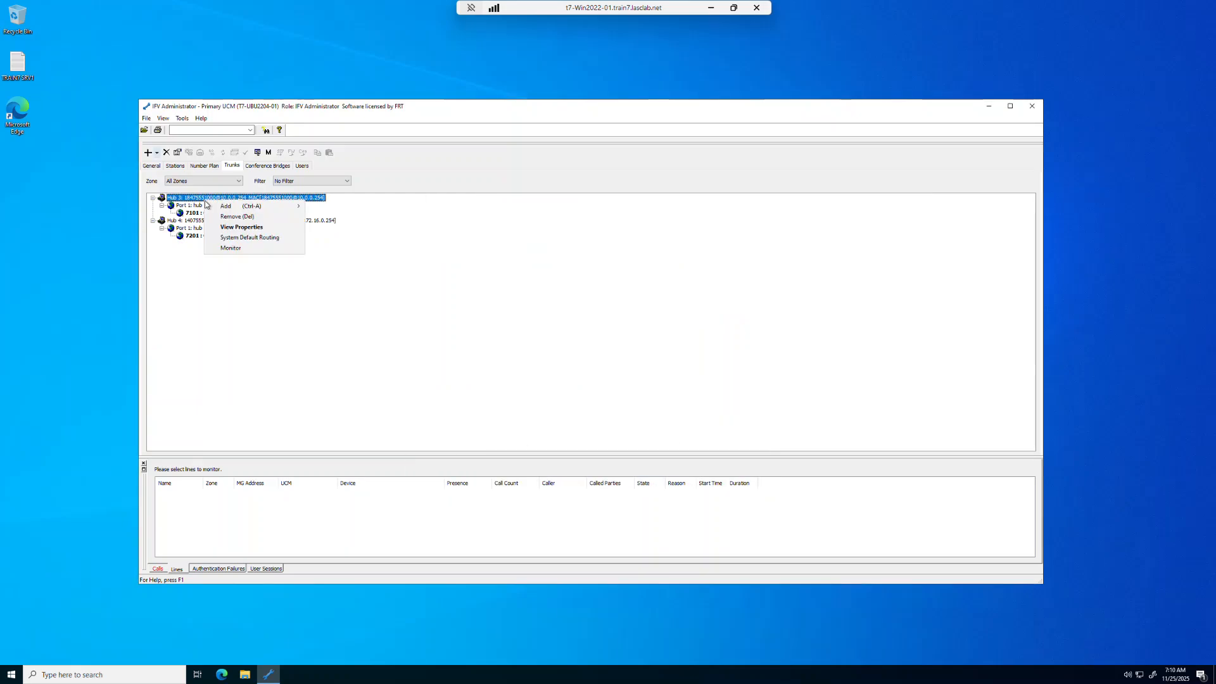
left_click(227, 249)
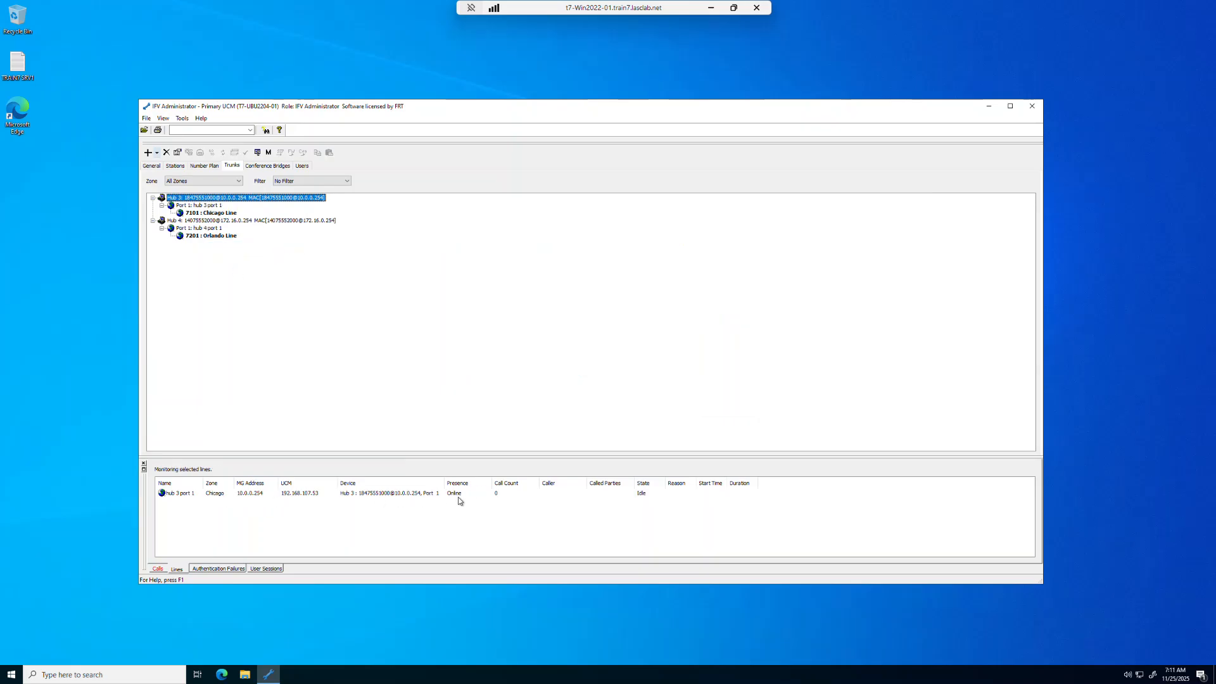
left_click(249, 221)
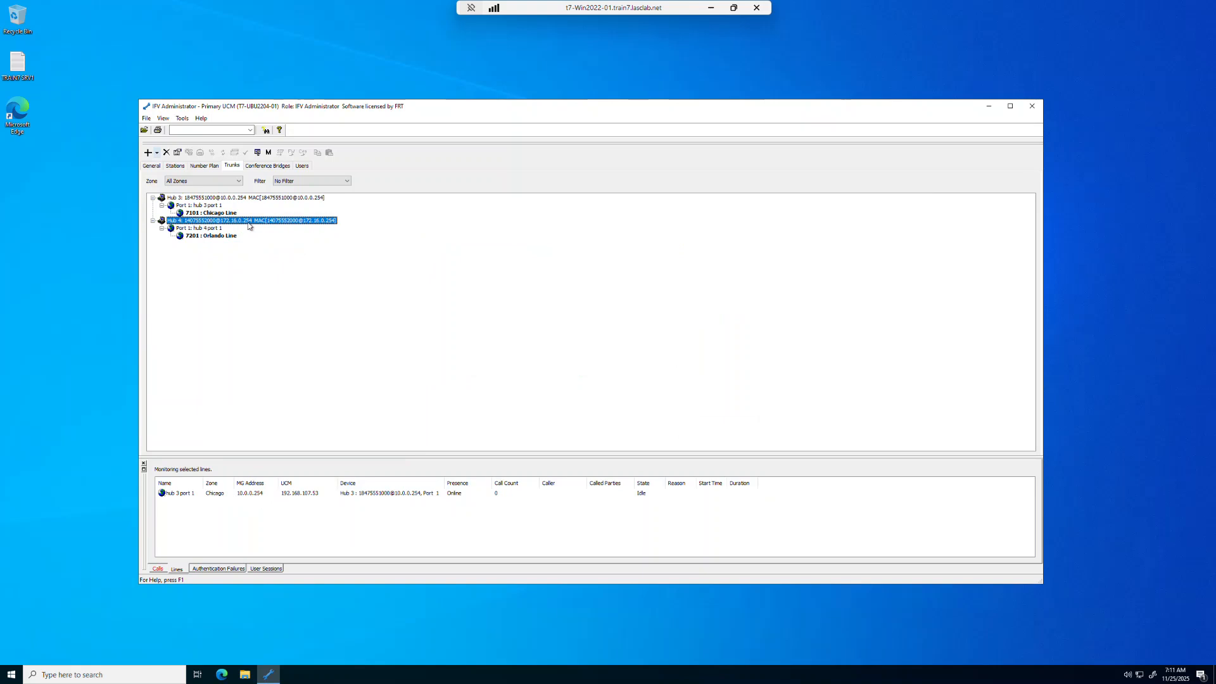
right_click(249, 222)
left_click(272, 271)
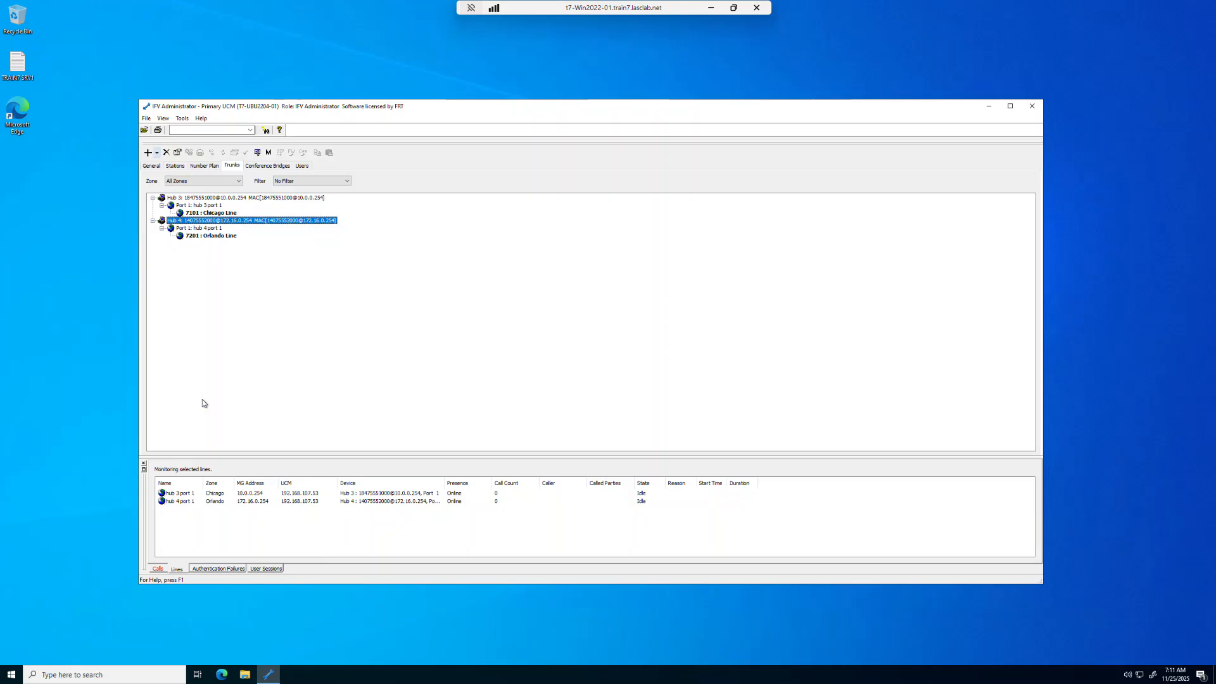
Step: Collapse both trunk hubs and open the properties of the Chicago telephony area
left_click(152, 220)
left_click(152, 198)
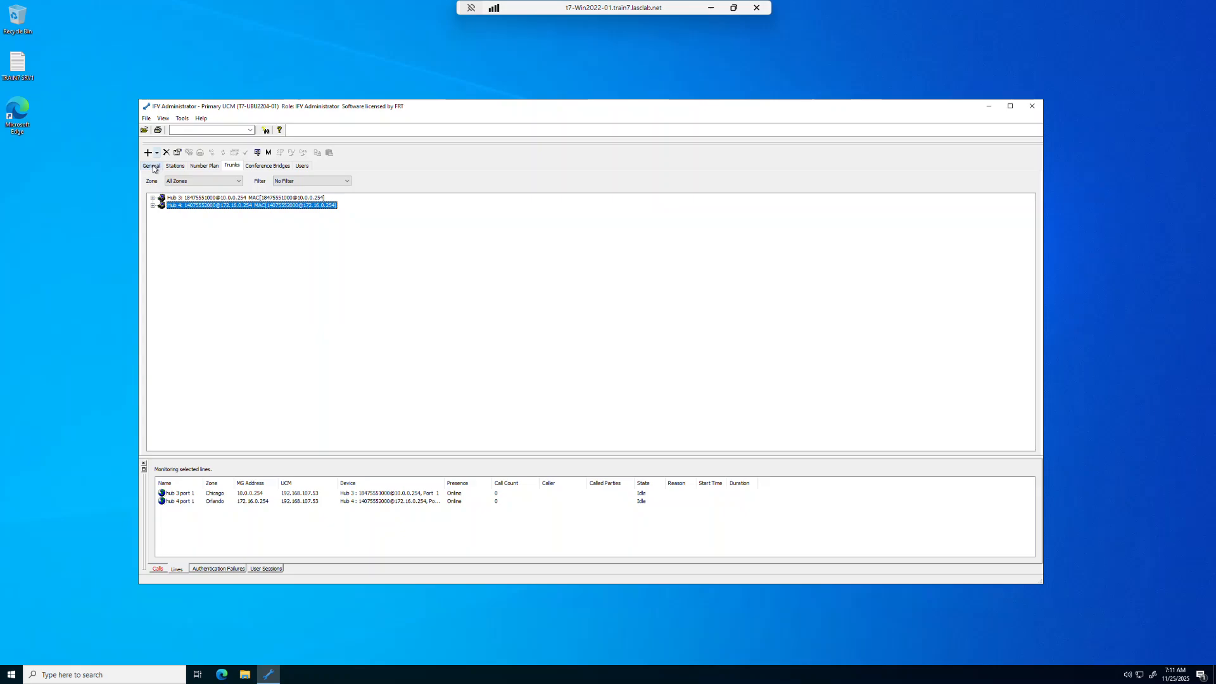
left_click(152, 166)
left_click(152, 187)
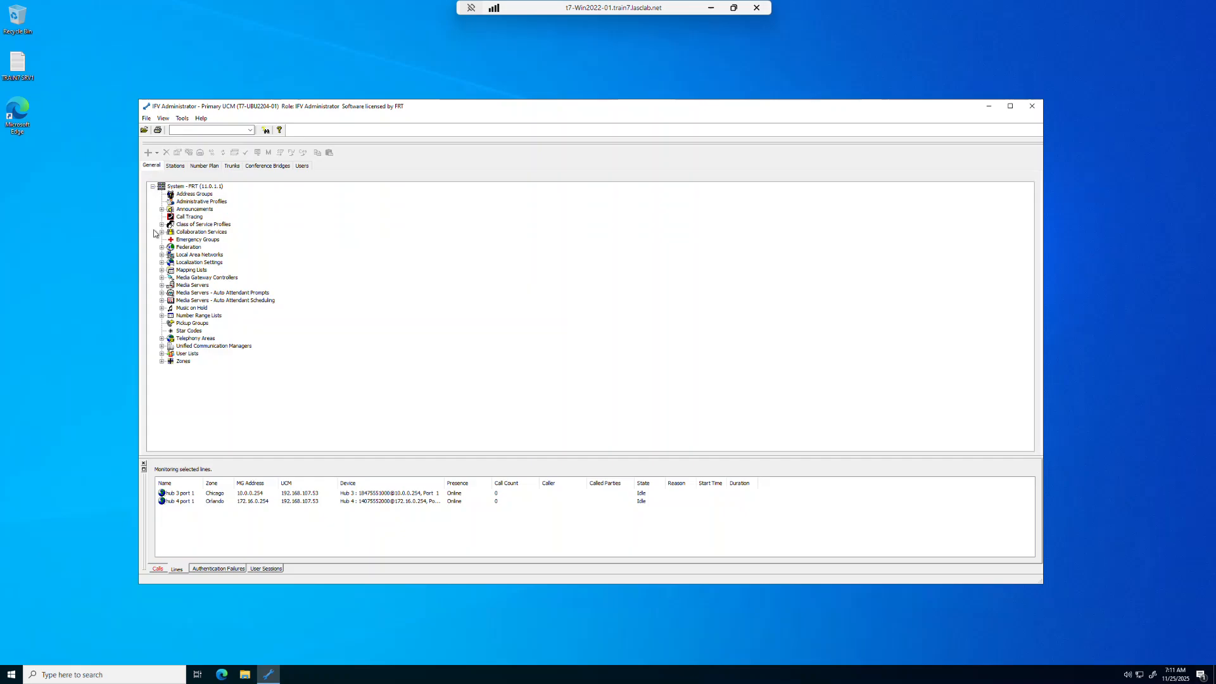
left_click(162, 339)
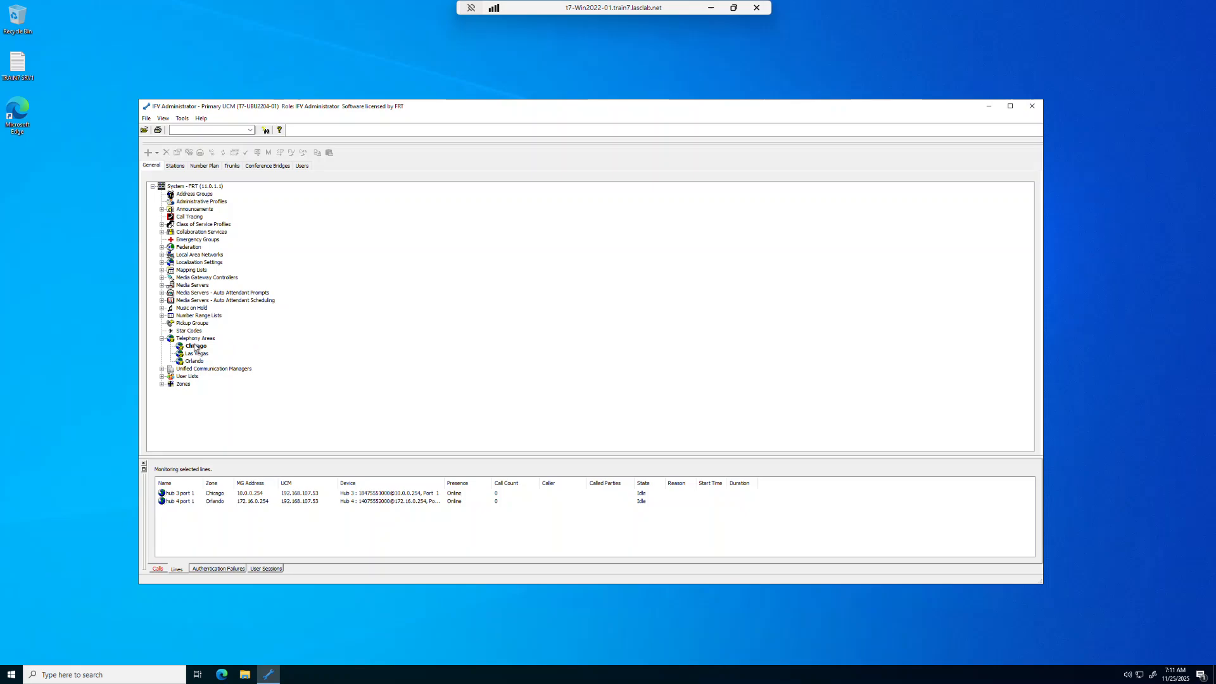
double_click(196, 347)
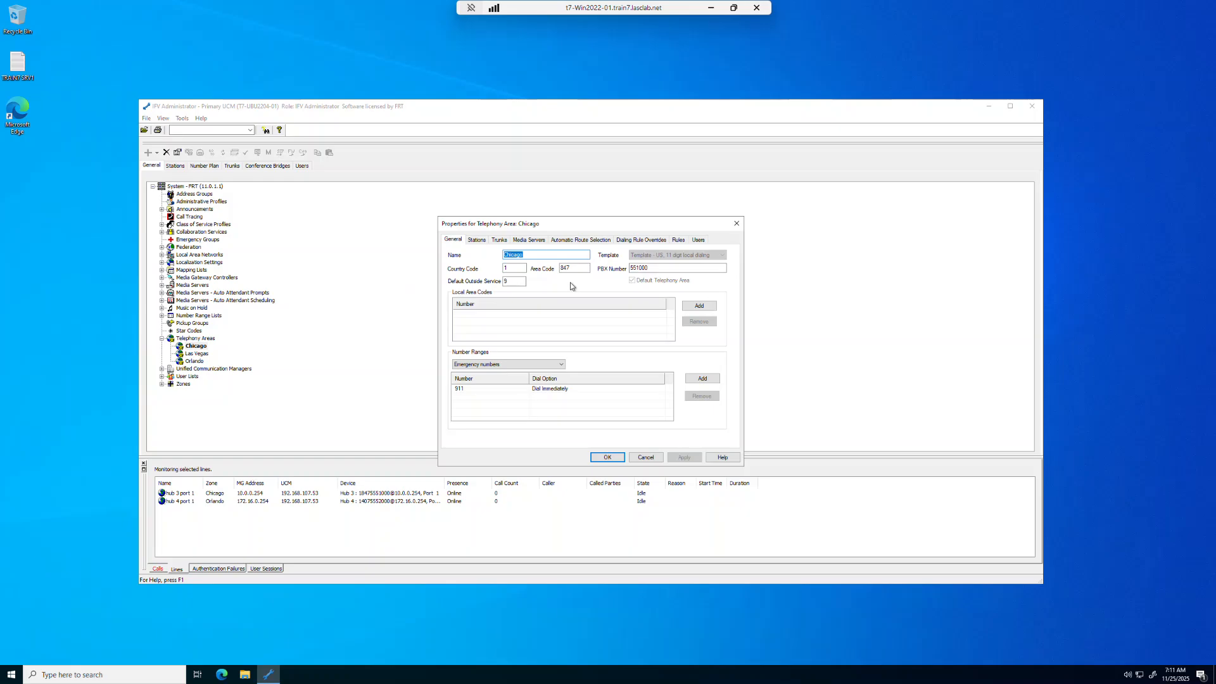
Step: Examine the Chicago area's emergency, prefix, PSTN literal and PSTN number ranges and its dialing and caller ID rules
left_click(649, 267)
left_click(562, 366)
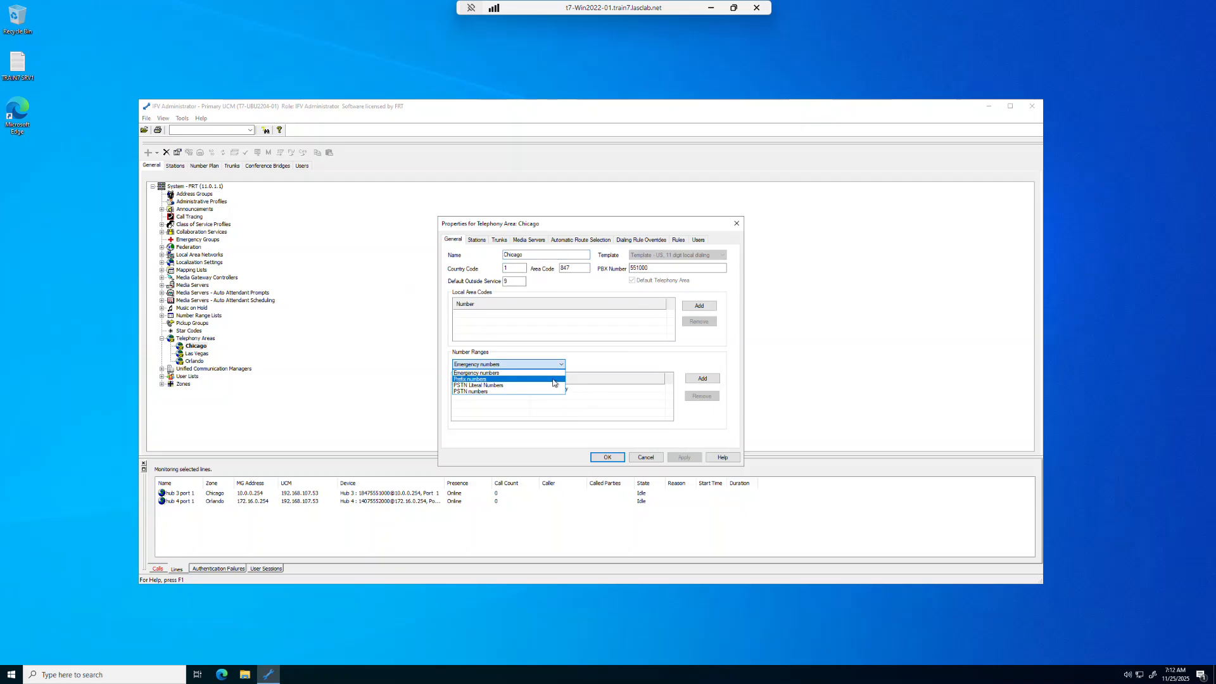
left_click(555, 380)
left_click(563, 364)
left_click(557, 384)
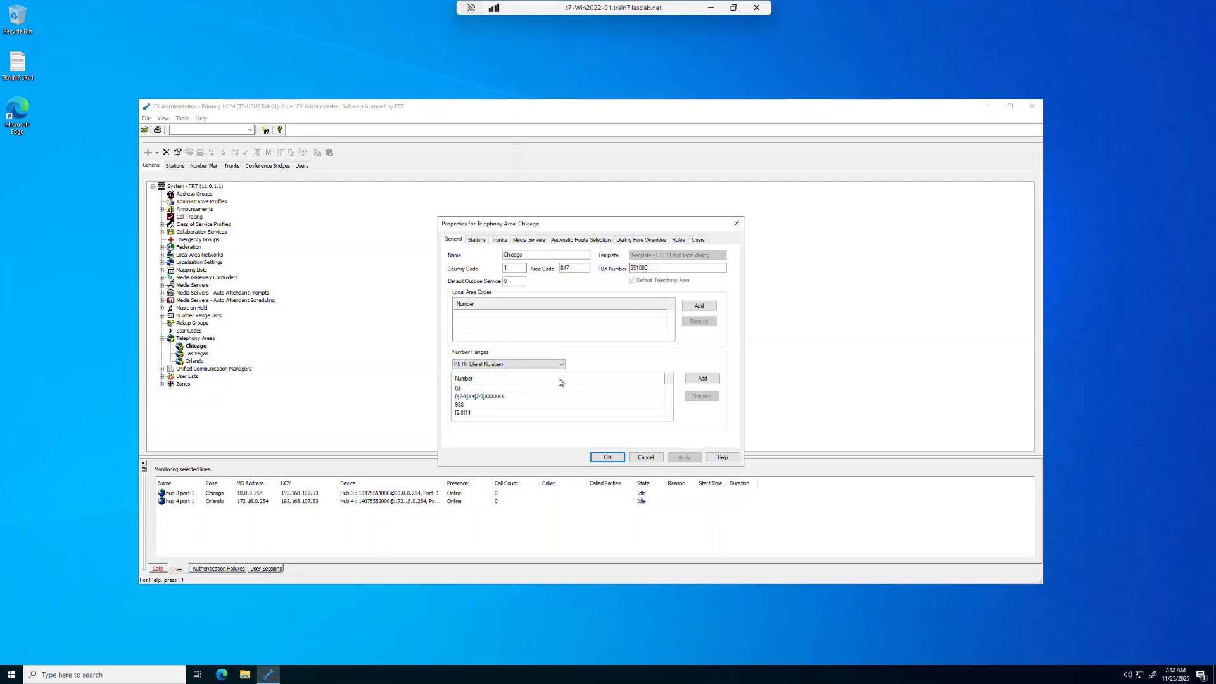
left_click(561, 365)
left_click(557, 389)
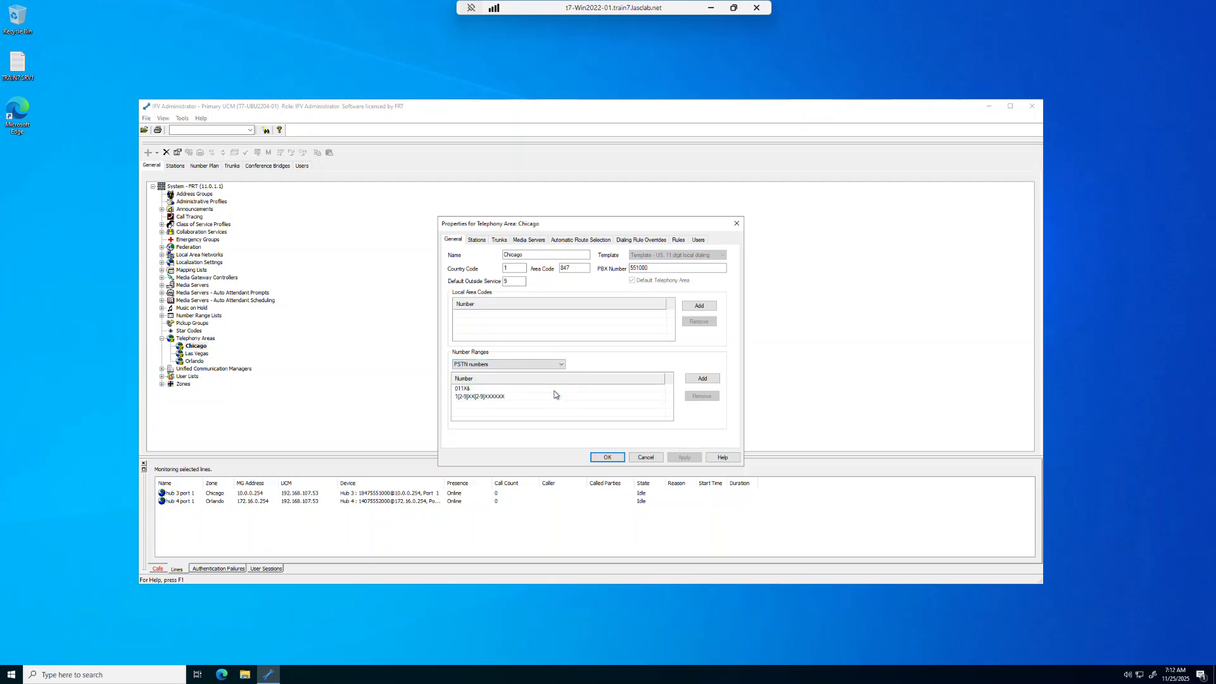
left_click(562, 363)
left_click(560, 375)
left_click(677, 240)
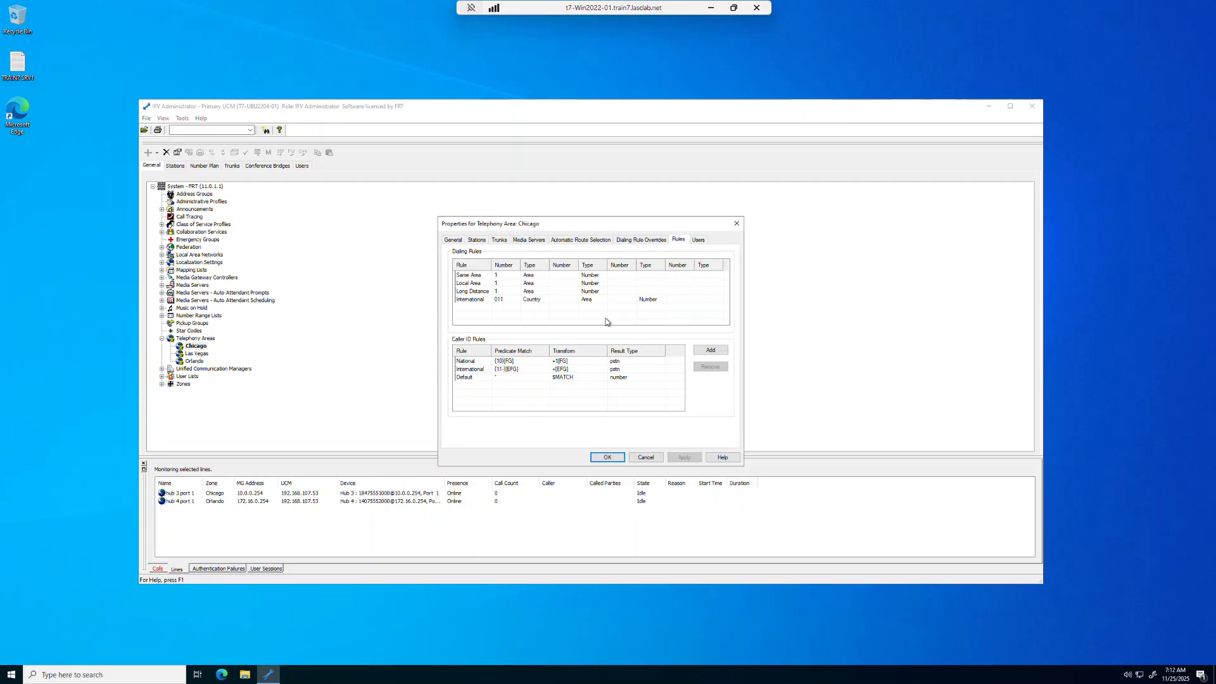
Step: Set the Chicago telephony area's default outside service to 8 and save the properties
left_click(454, 240)
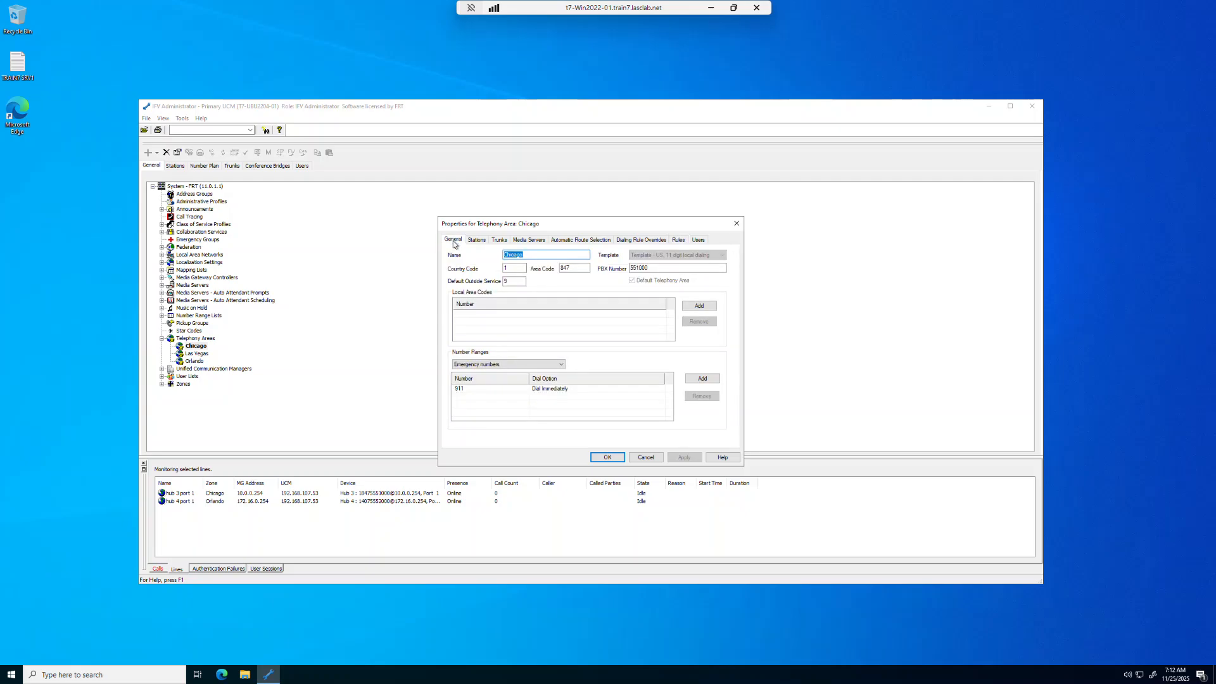
double_click(515, 282)
type("8")
left_click(607, 458)
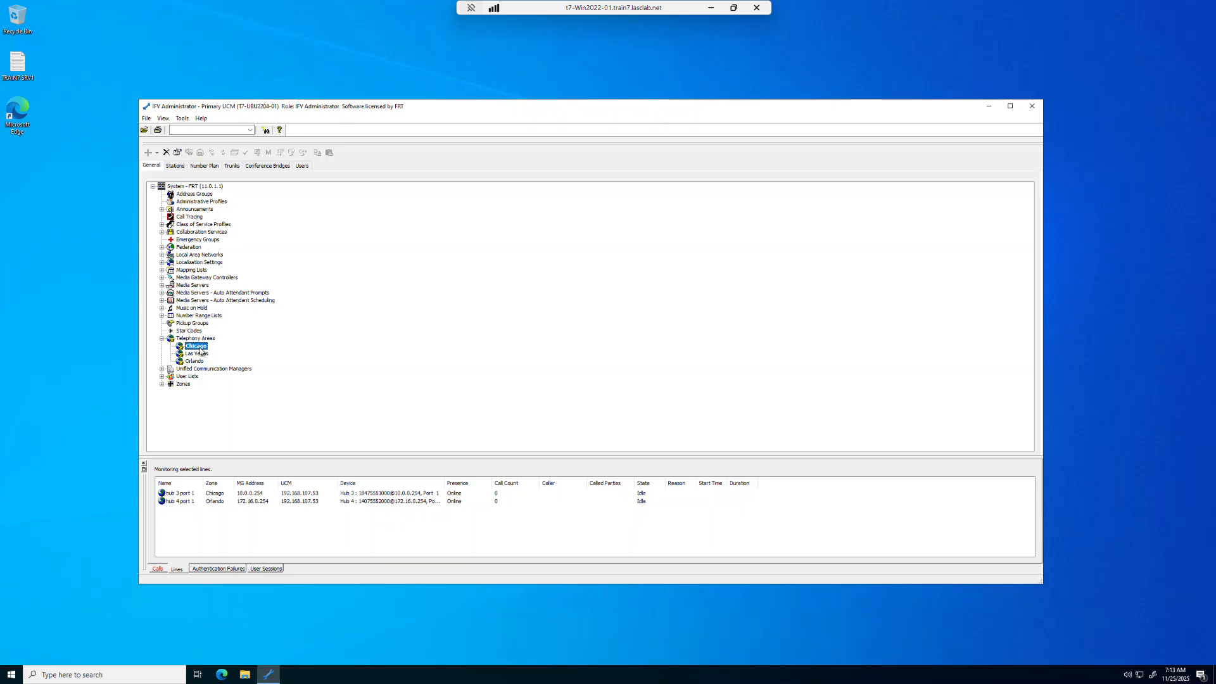
Step: Change the number of the Any Outside Line service to 8 in the number plan
left_click(205, 168)
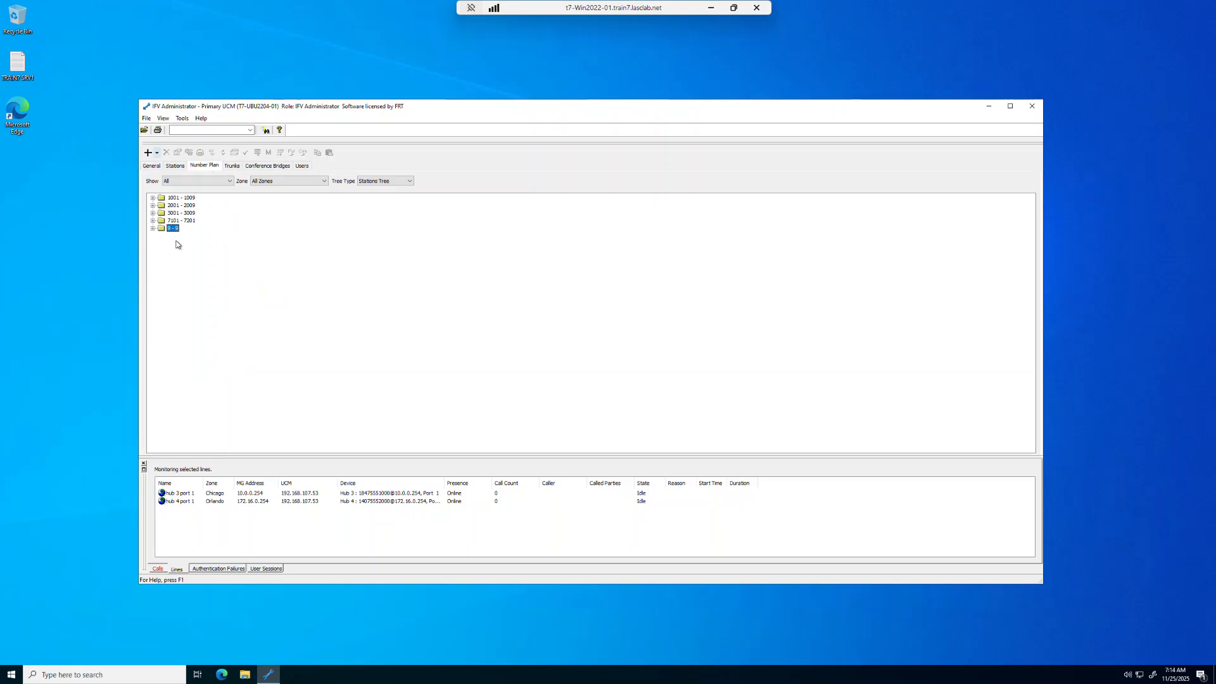
left_click(154, 228)
double_click(199, 236)
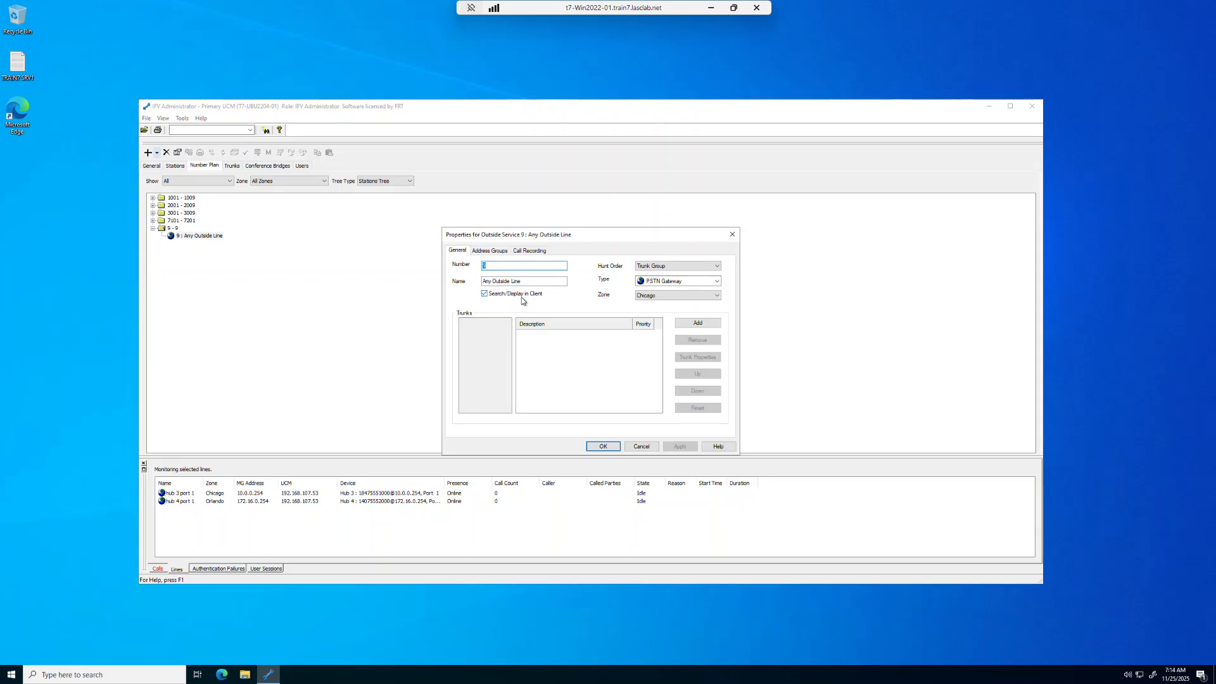
type("8")
Step: Add the hub 3 port 1 and hub 4 port 1 trunks to the Any Outside Line service
left_click(697, 323)
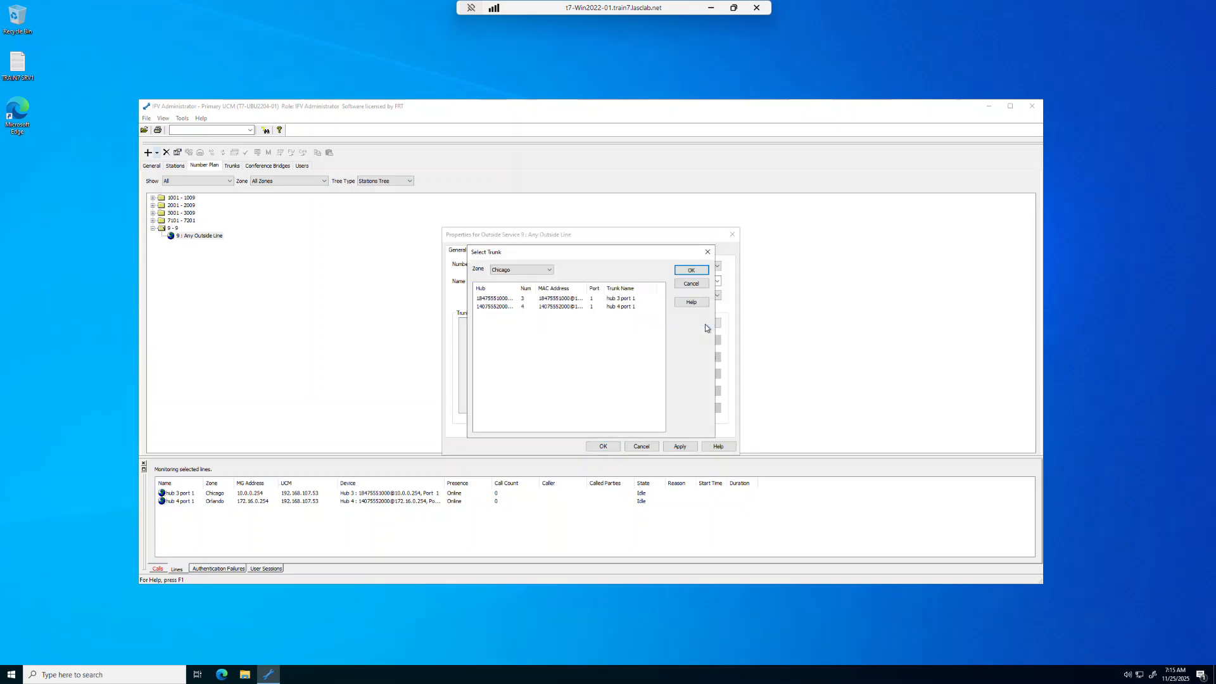
left_click(491, 298)
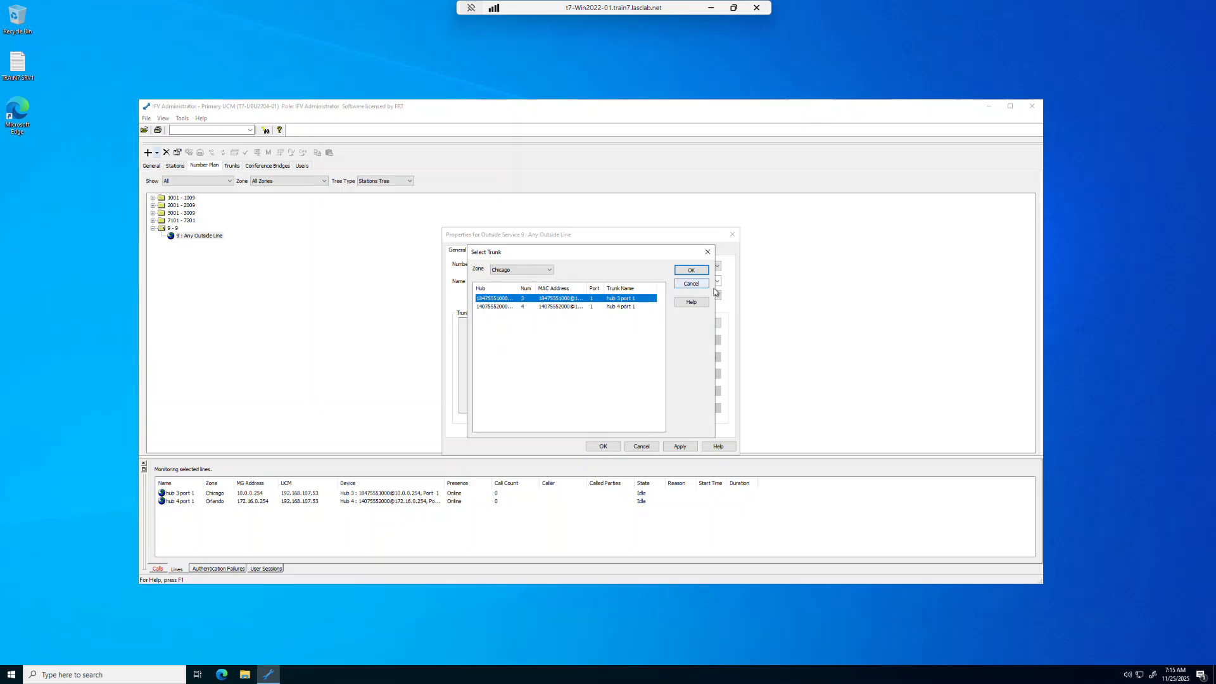
left_click(701, 271)
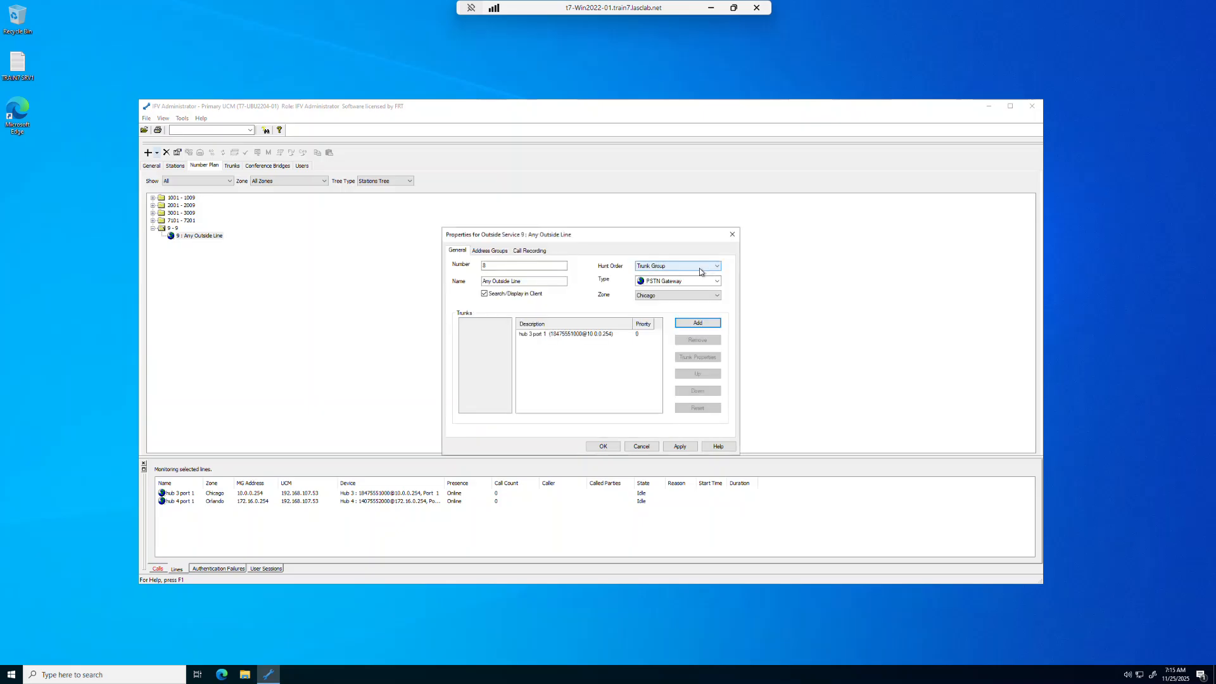
left_click(700, 325)
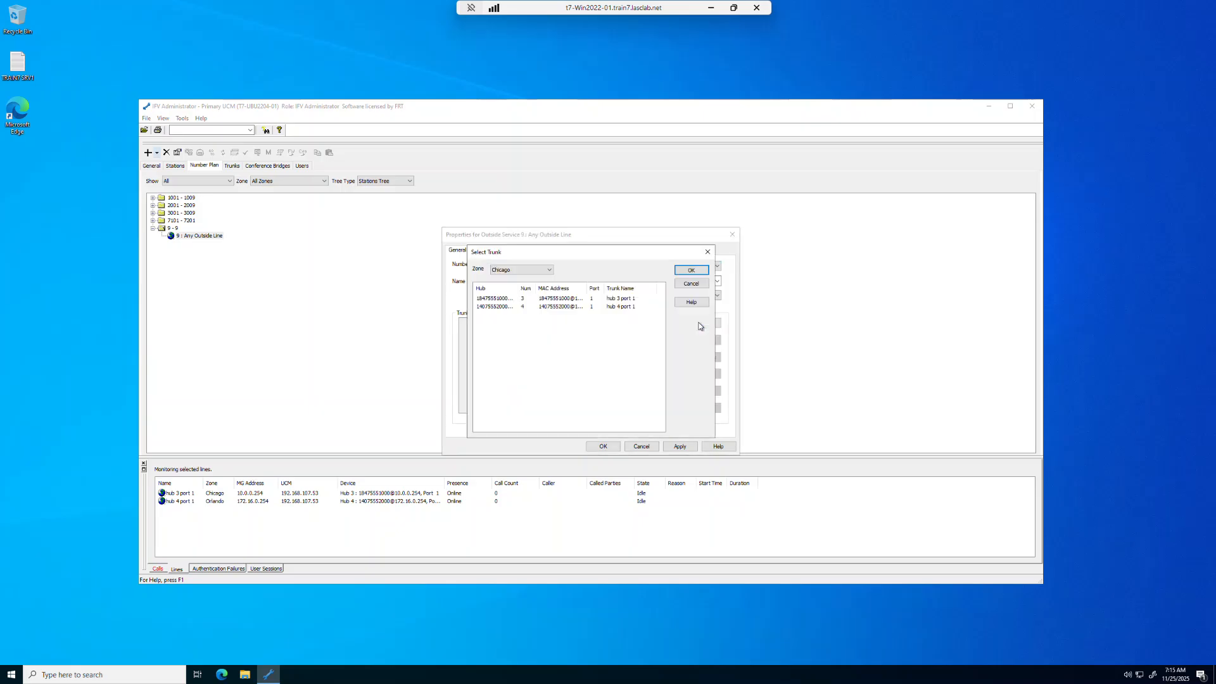
left_click(546, 307)
left_click(690, 271)
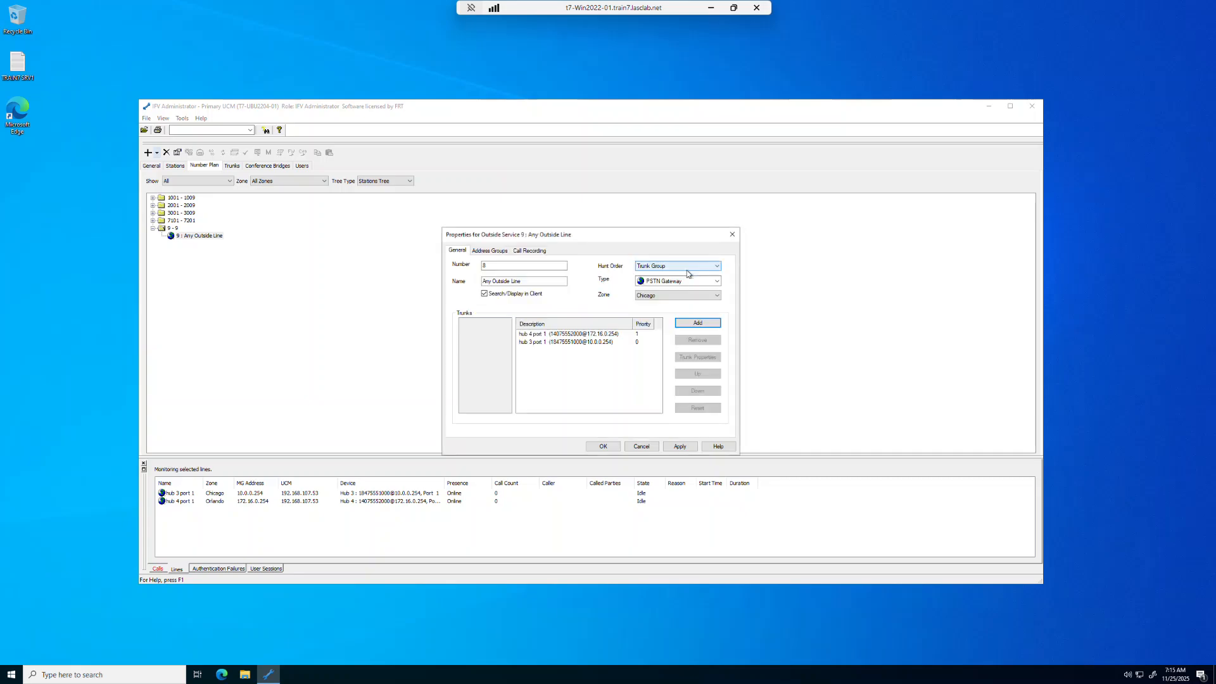
Step: Move hub 4 port 1 below hub 3 port 1 in the Any Outside Line trunk order and save the service
left_click(591, 337)
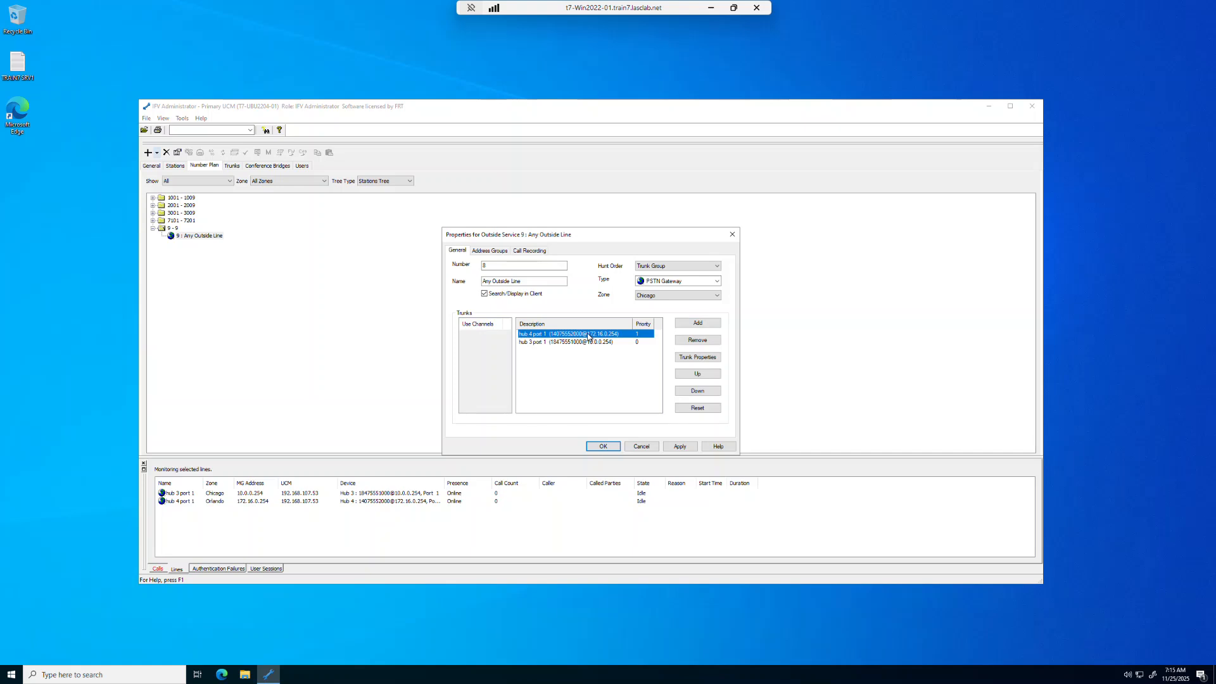
left_click(705, 392)
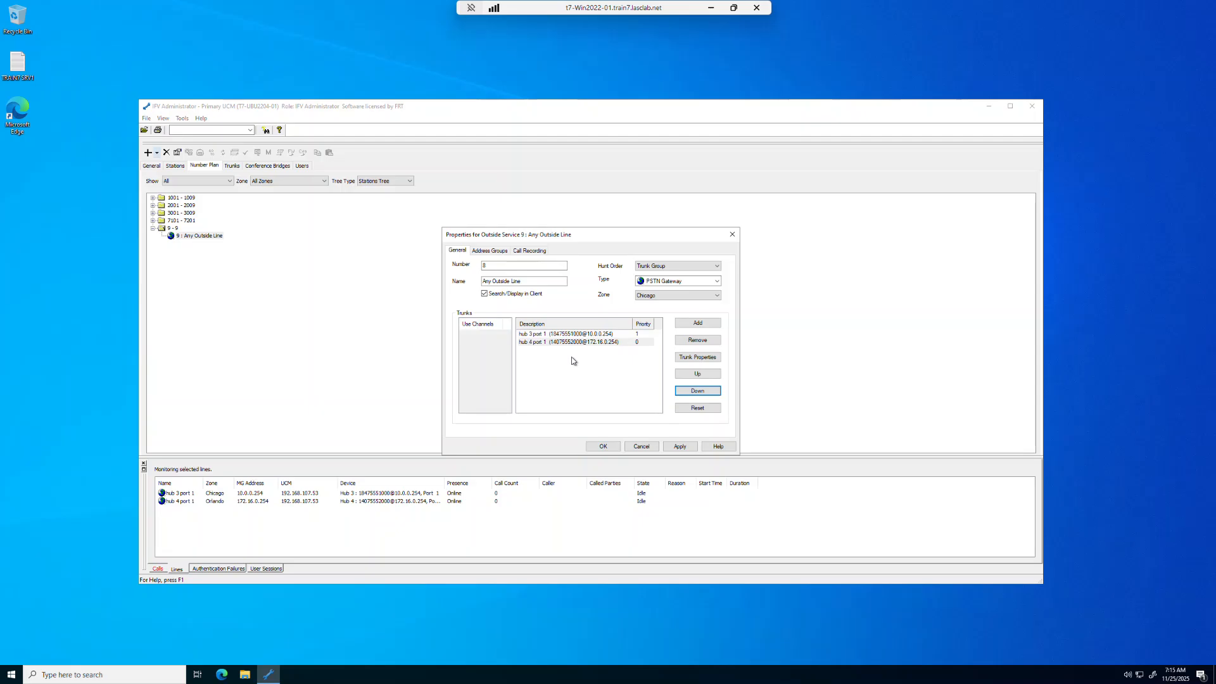
left_click(601, 448)
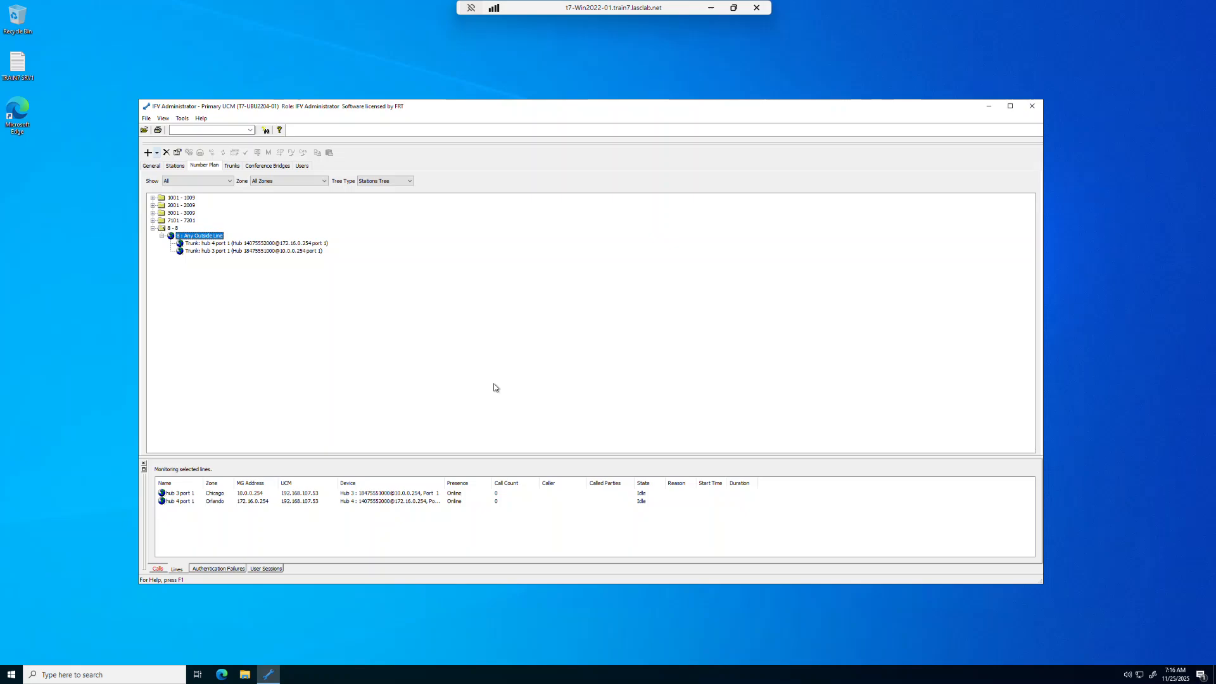
Step: Remove the hub 4 port 1 and hub 3 port 1 trunks from the Any Outside Line service and save it
double_click(212, 240)
left_click(555, 335)
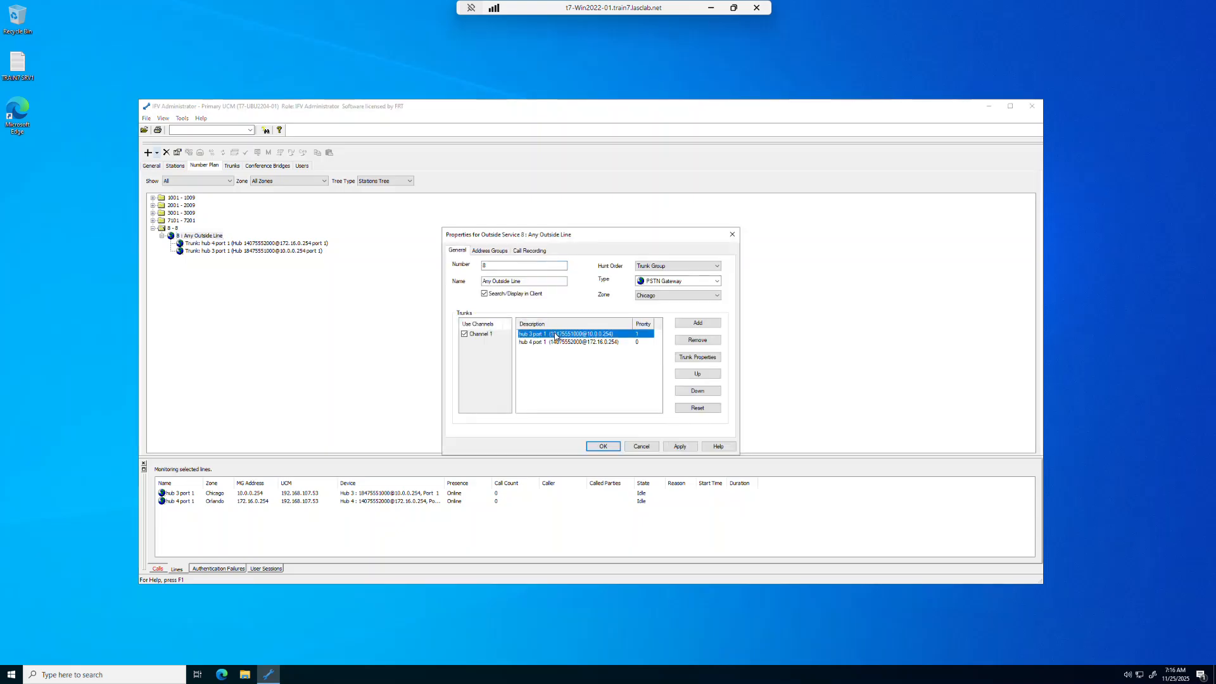
key("Down")
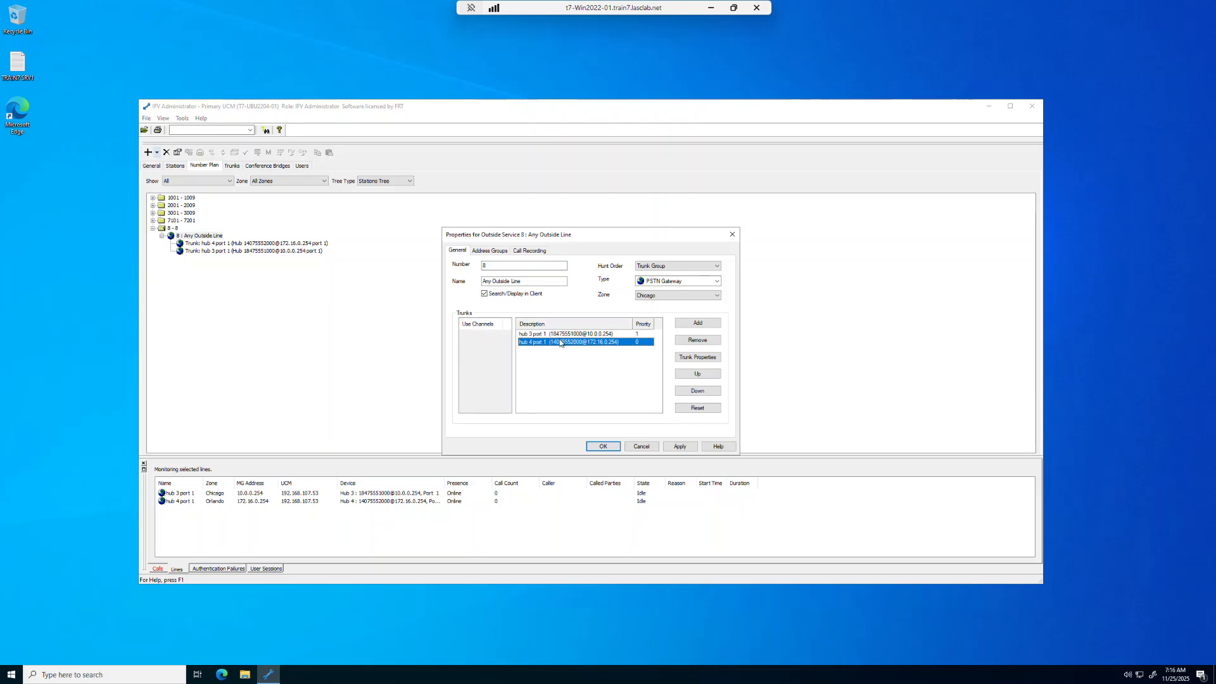
left_click(698, 340)
left_click(634, 334)
left_click(692, 340)
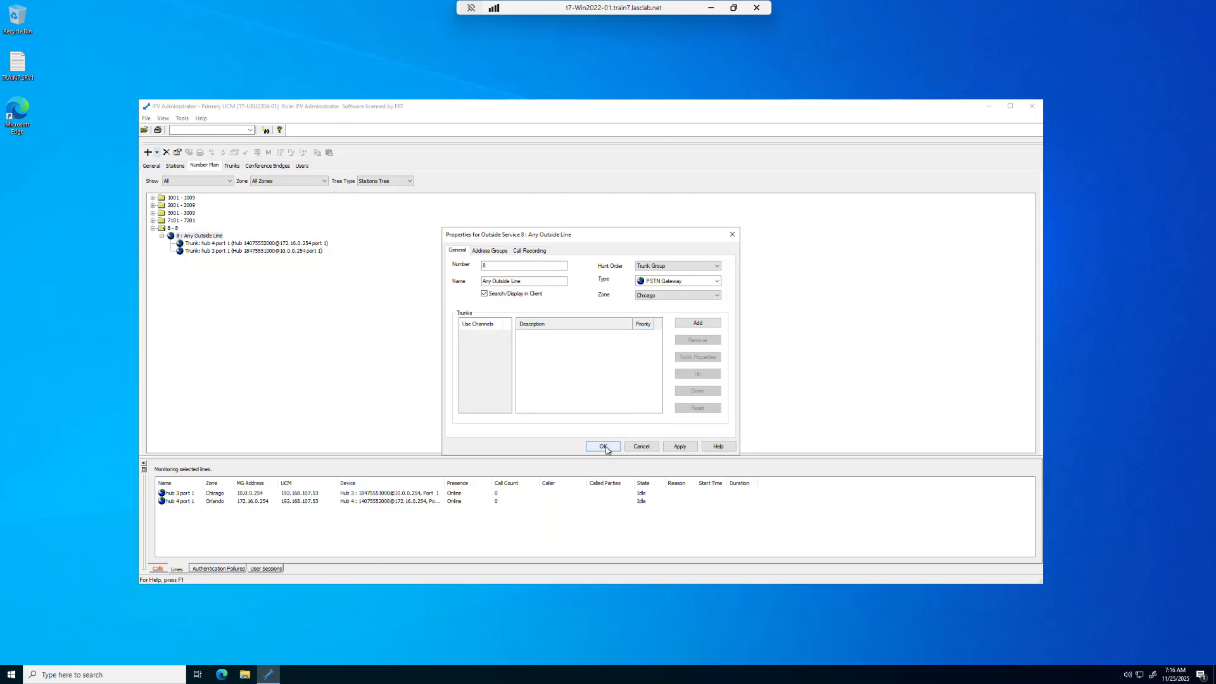
left_click(680, 447)
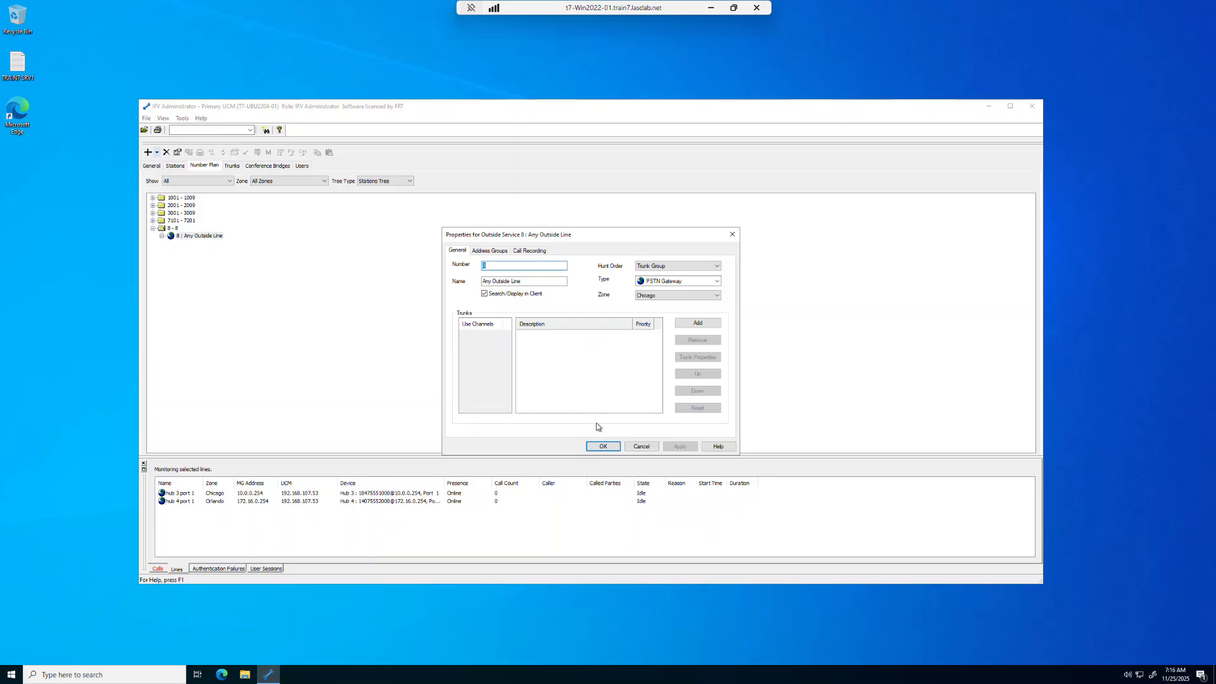
left_click(603, 446)
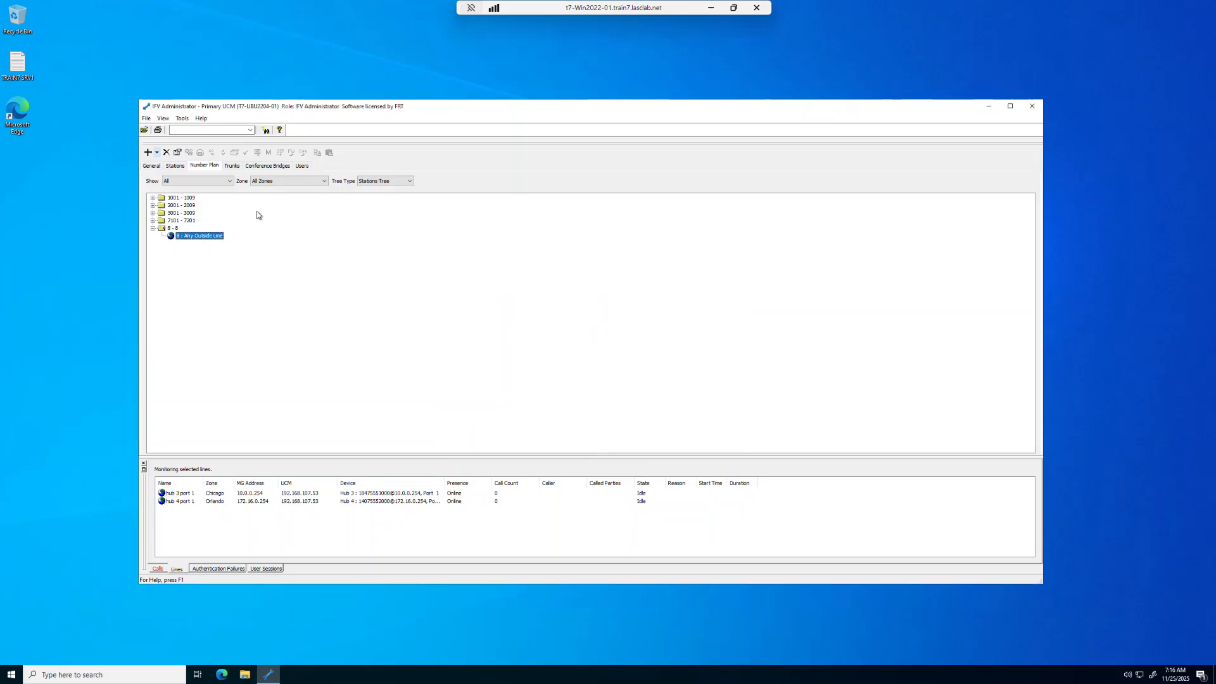
Step: Set the Chicago telephony area's default outside service to 7100 and save the properties
left_click(151, 167)
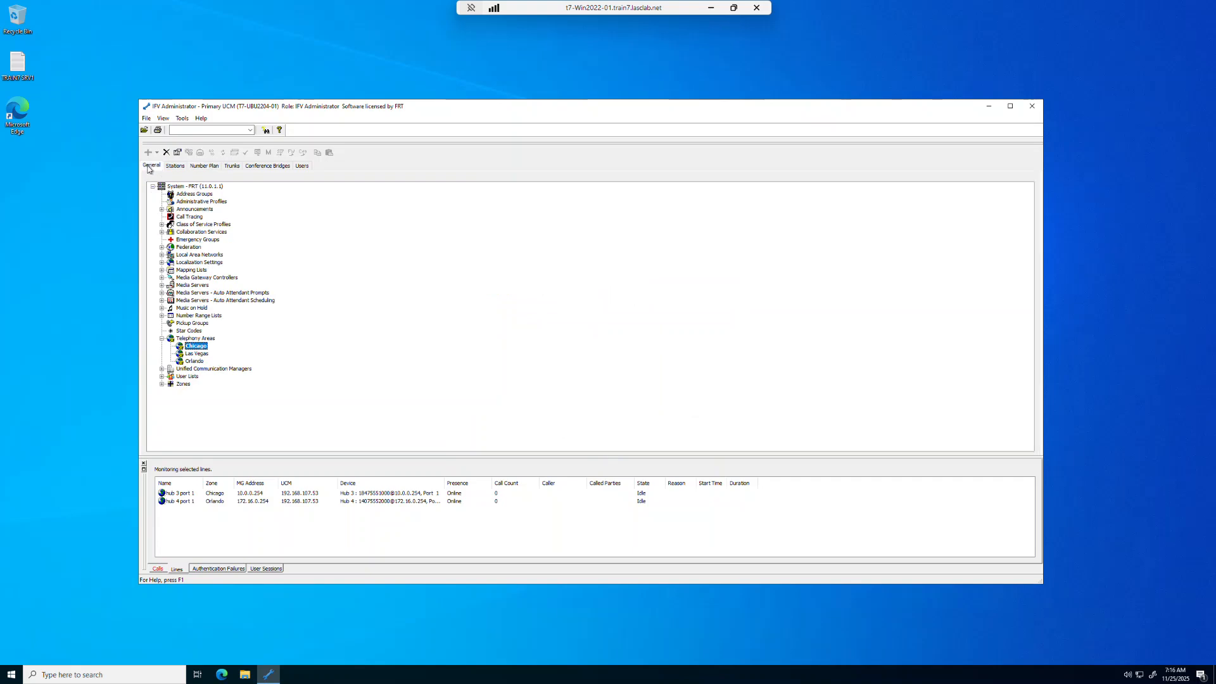
double_click(198, 348)
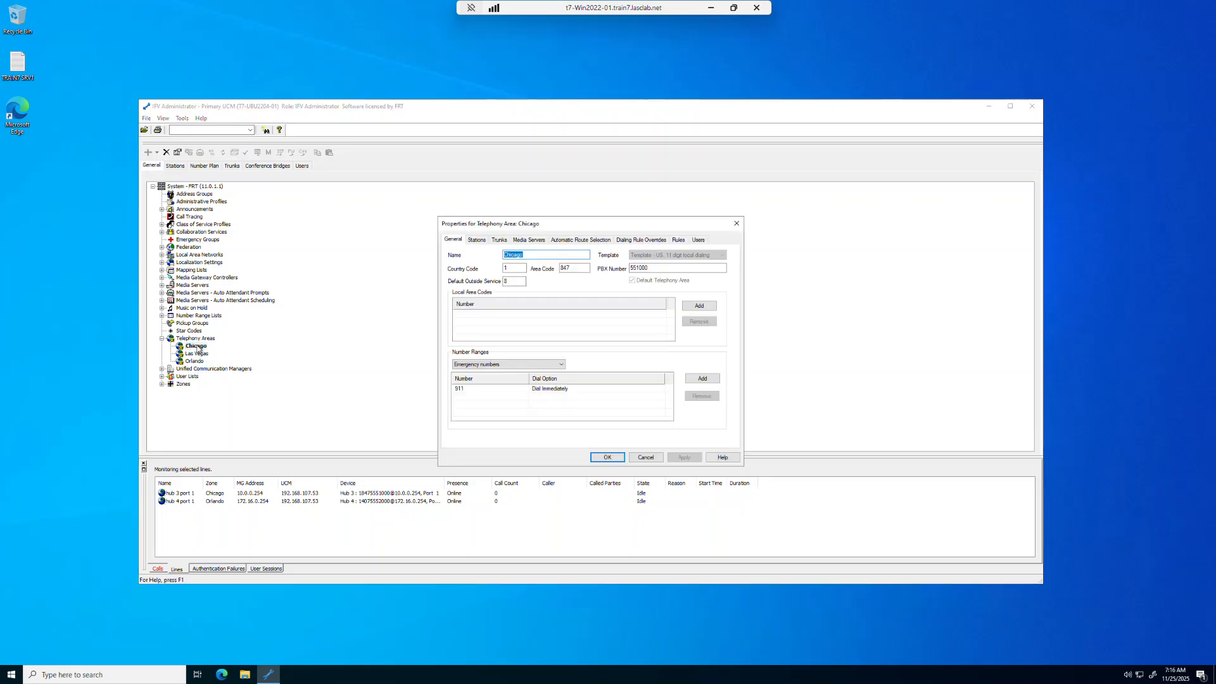
double_click(518, 283)
type("7100")
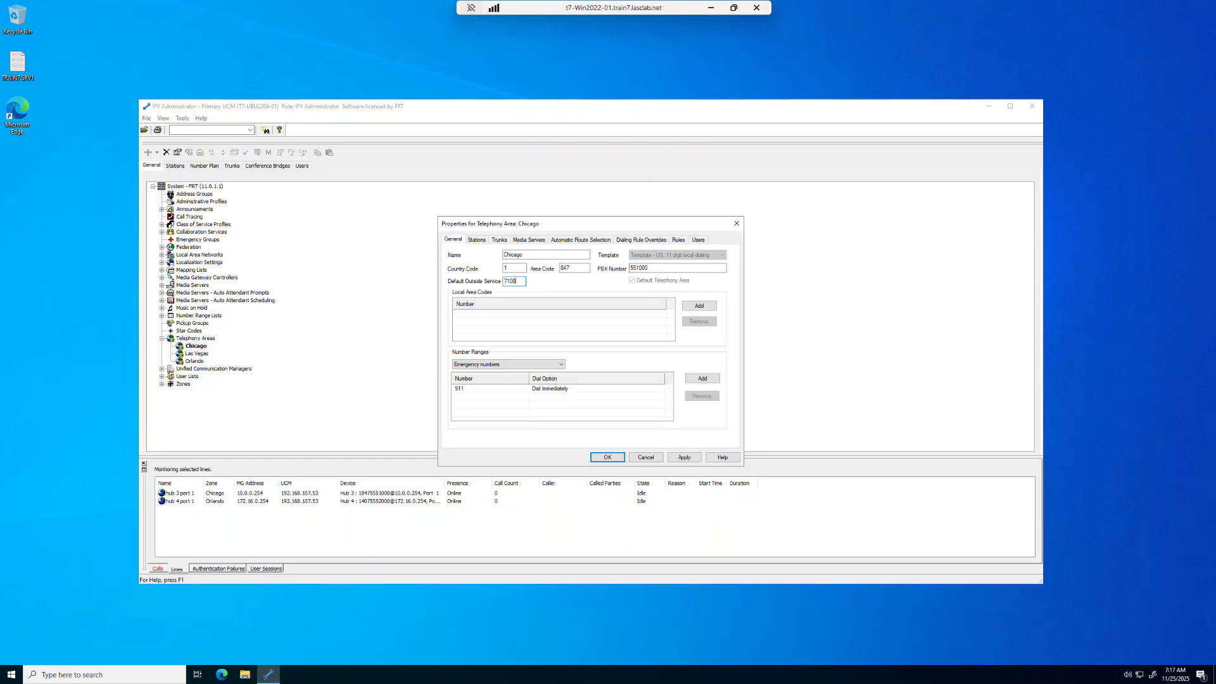
left_click(603, 458)
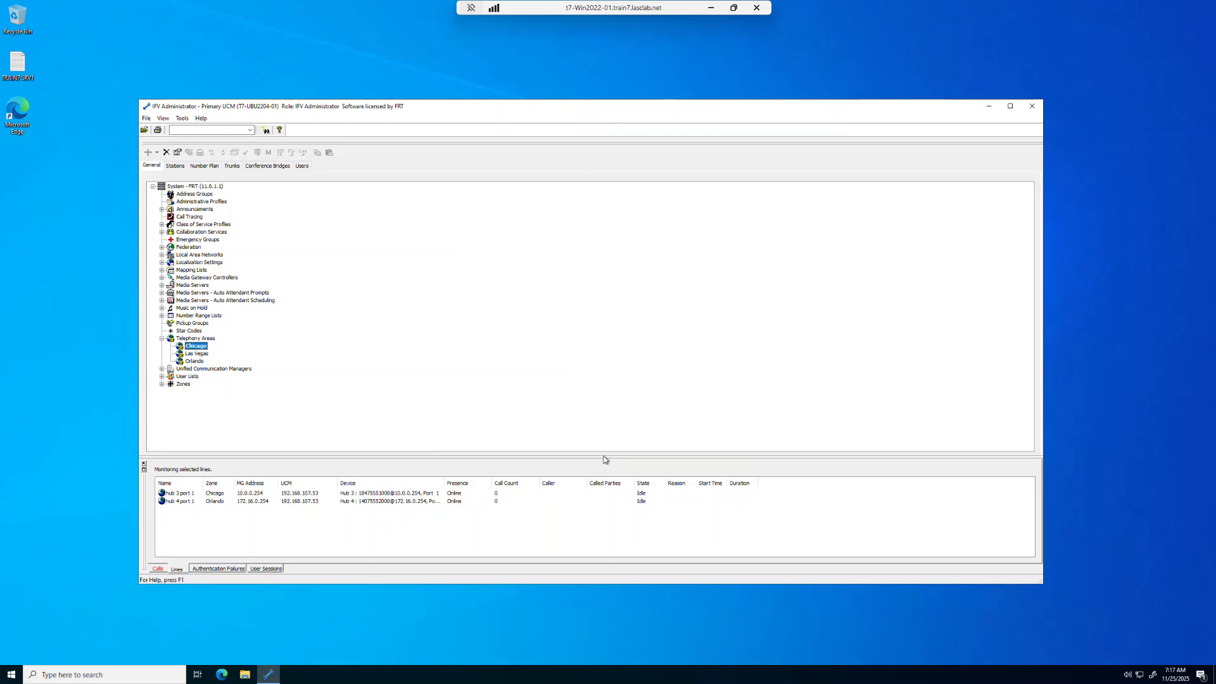
Step: Start a new outside service in the number plan with number 7100, name Chicago and hunt order Trunk Group
left_click(211, 168)
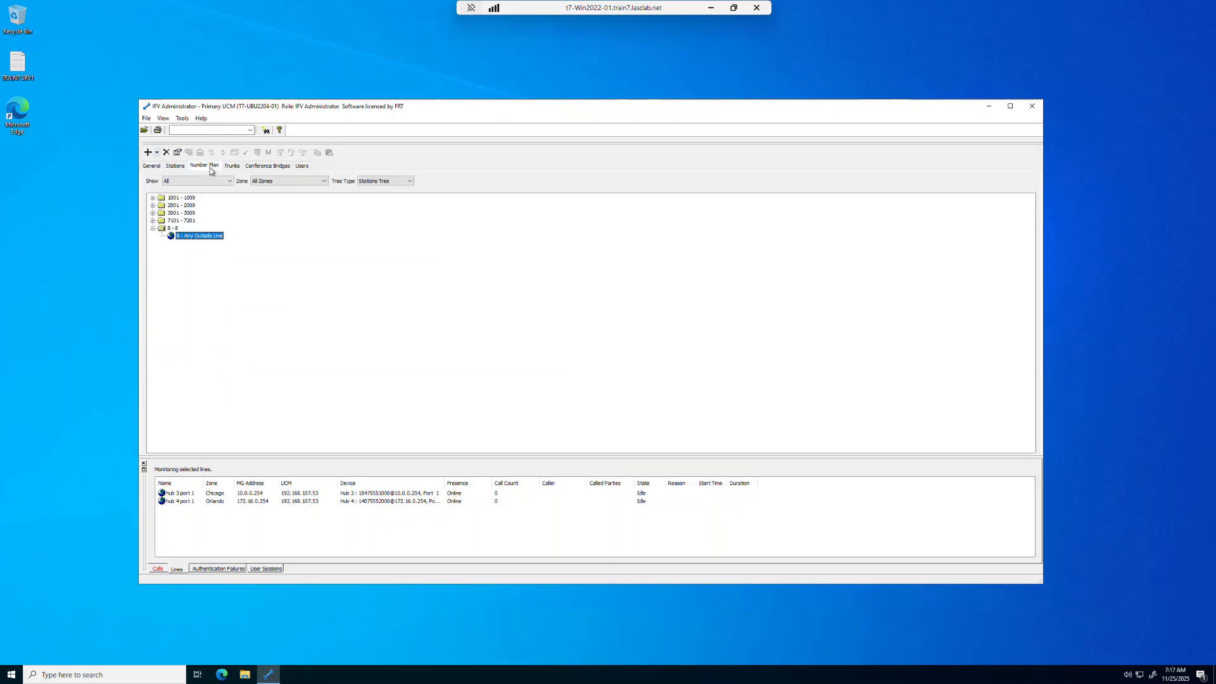
left_click(156, 153)
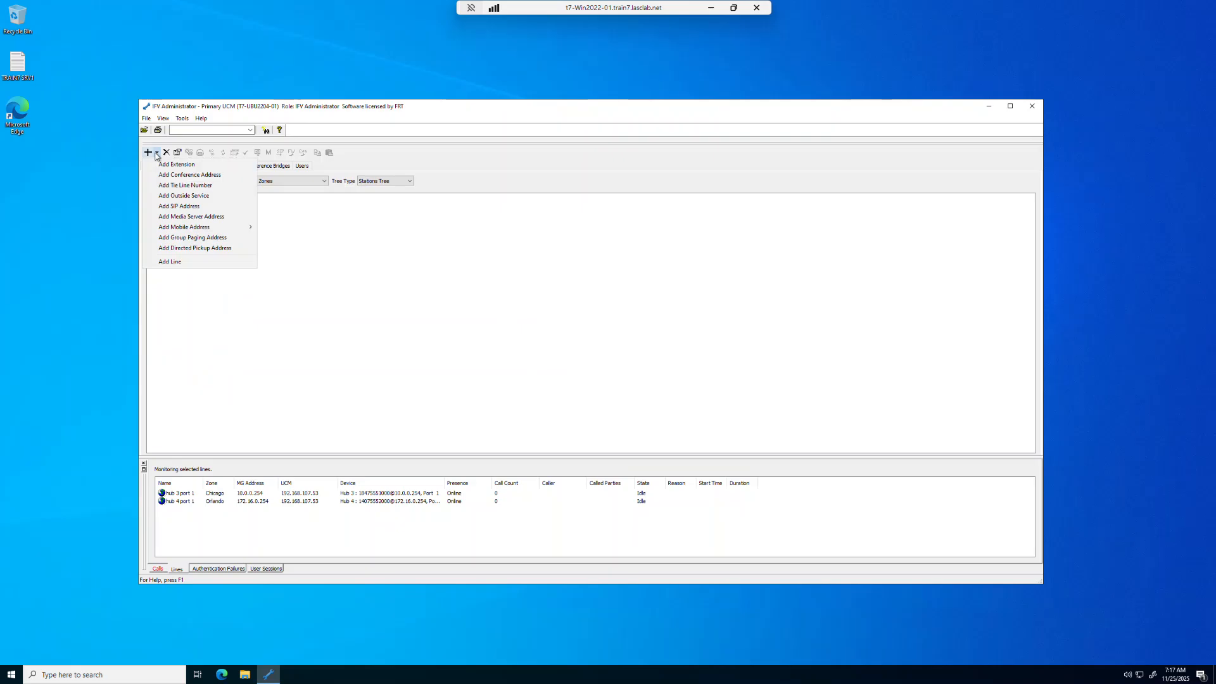
left_click(168, 197)
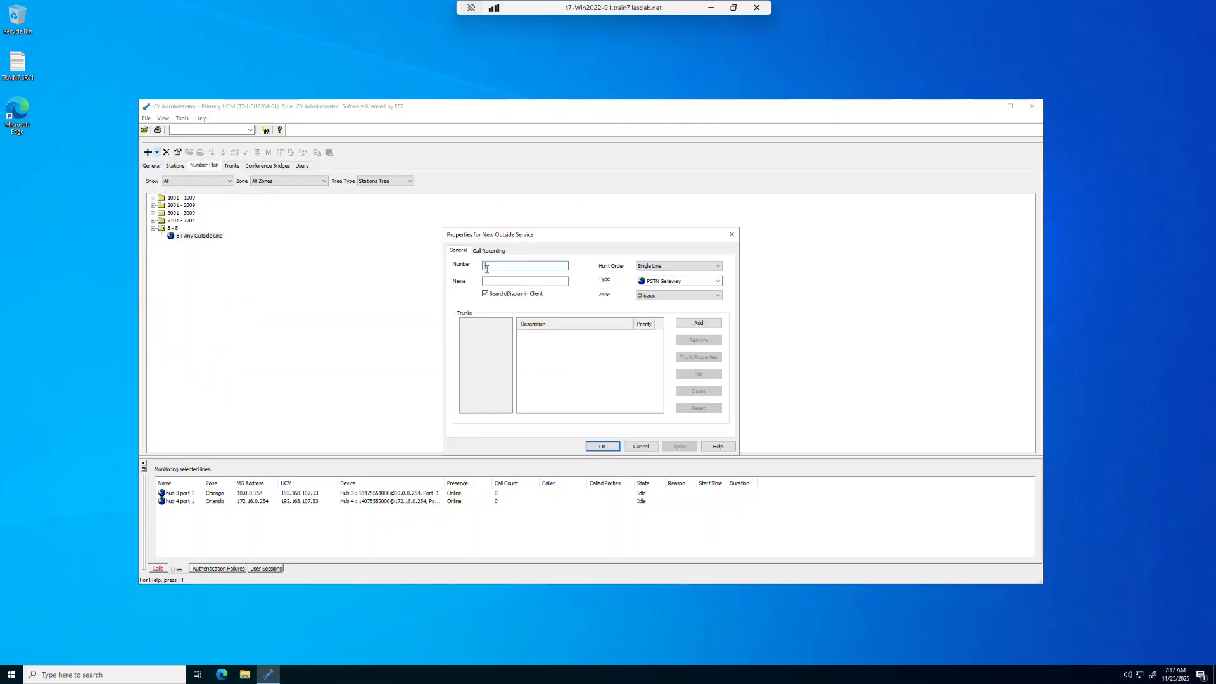
type("7100")
left_click(490, 279)
type("Chicago")
left_click(639, 266)
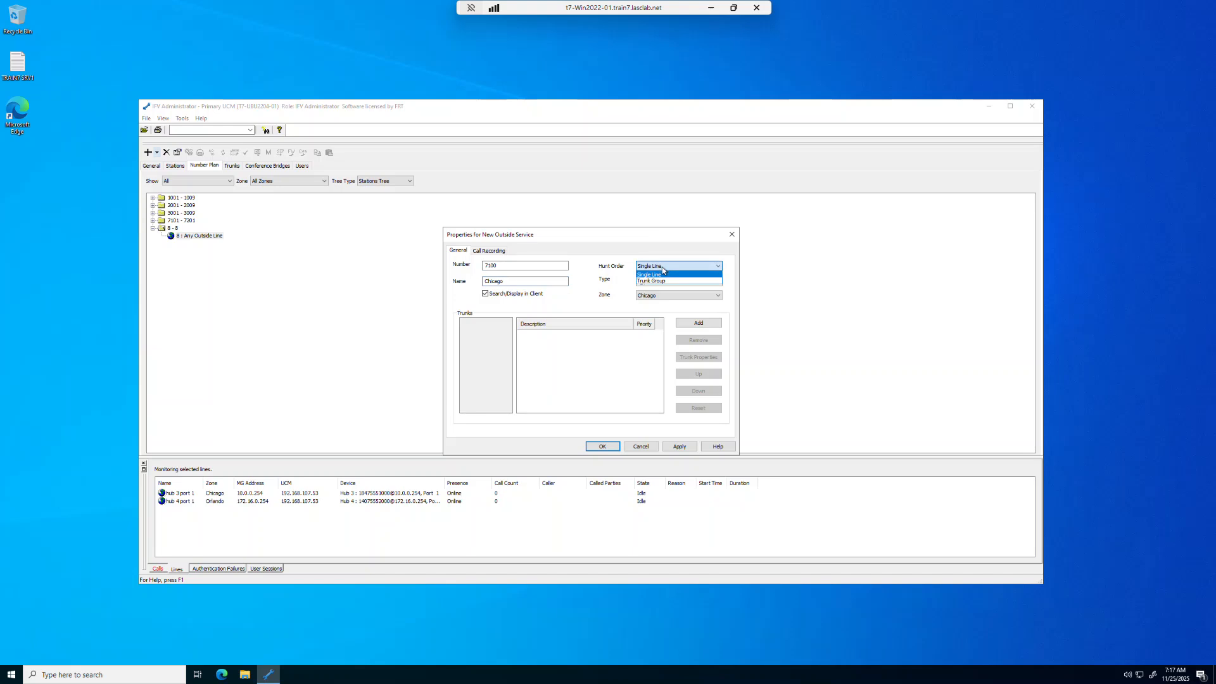
left_click(664, 280)
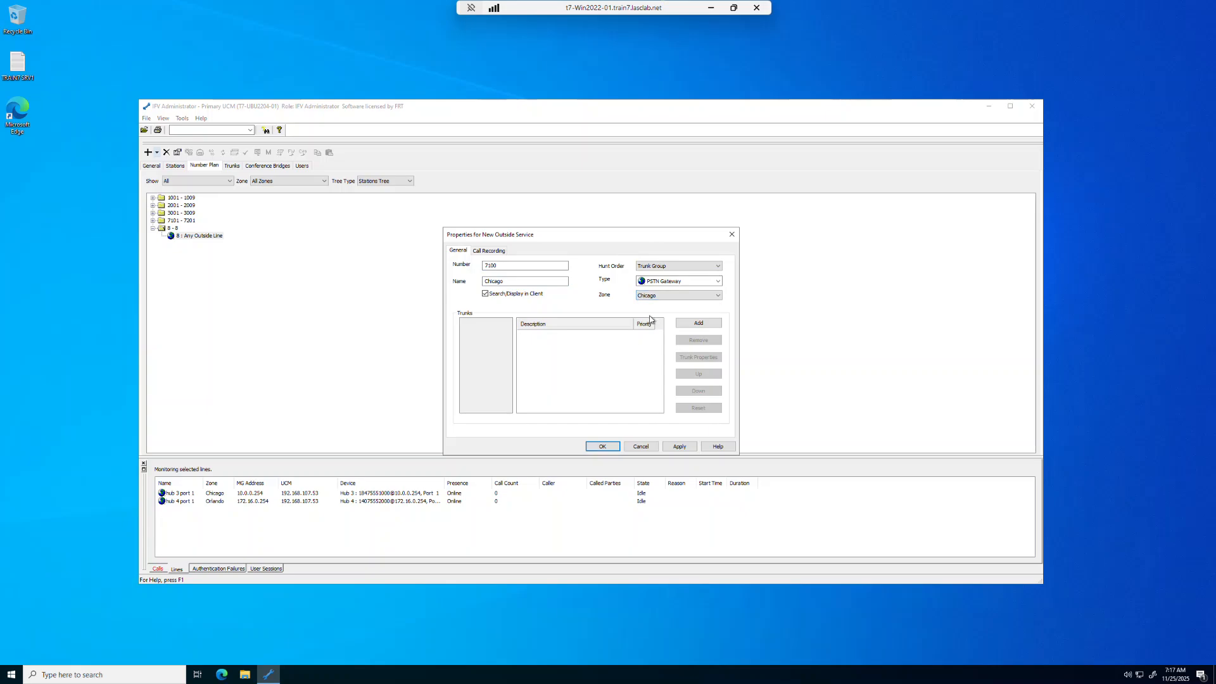
Step: Add the hub 3 port 1 and hub 4 port 1 trunks to service 7100 with hub 3 port 1 first, and save it
left_click(700, 325)
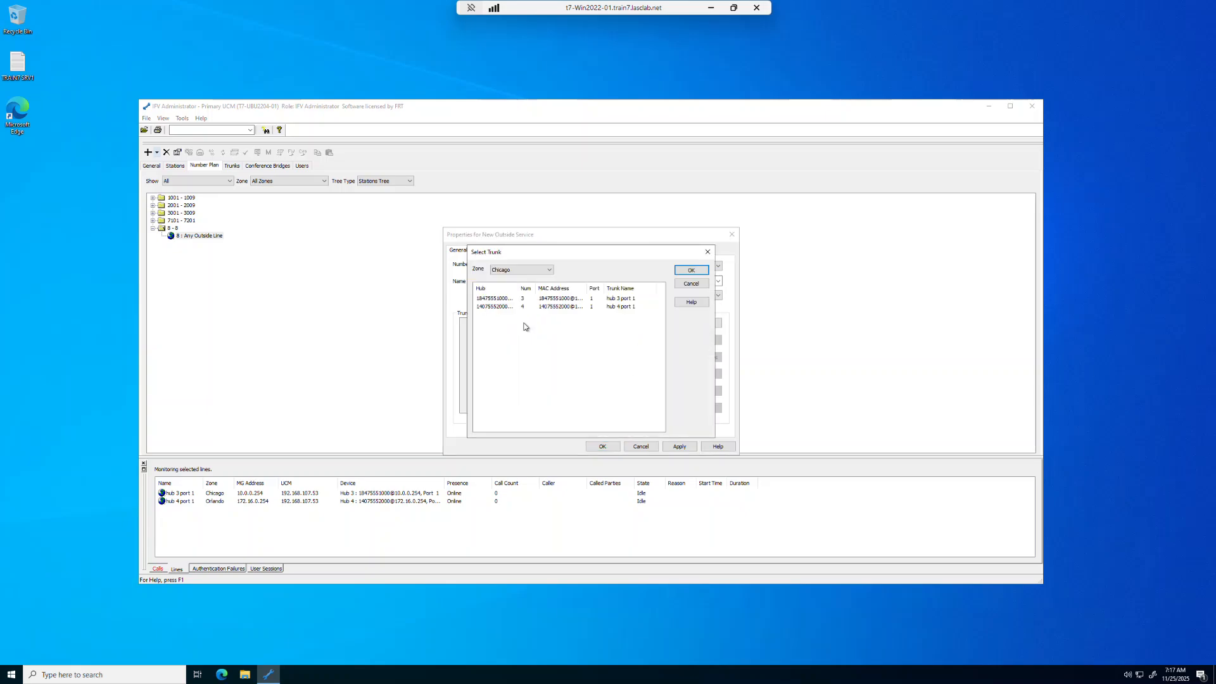
left_click(510, 299)
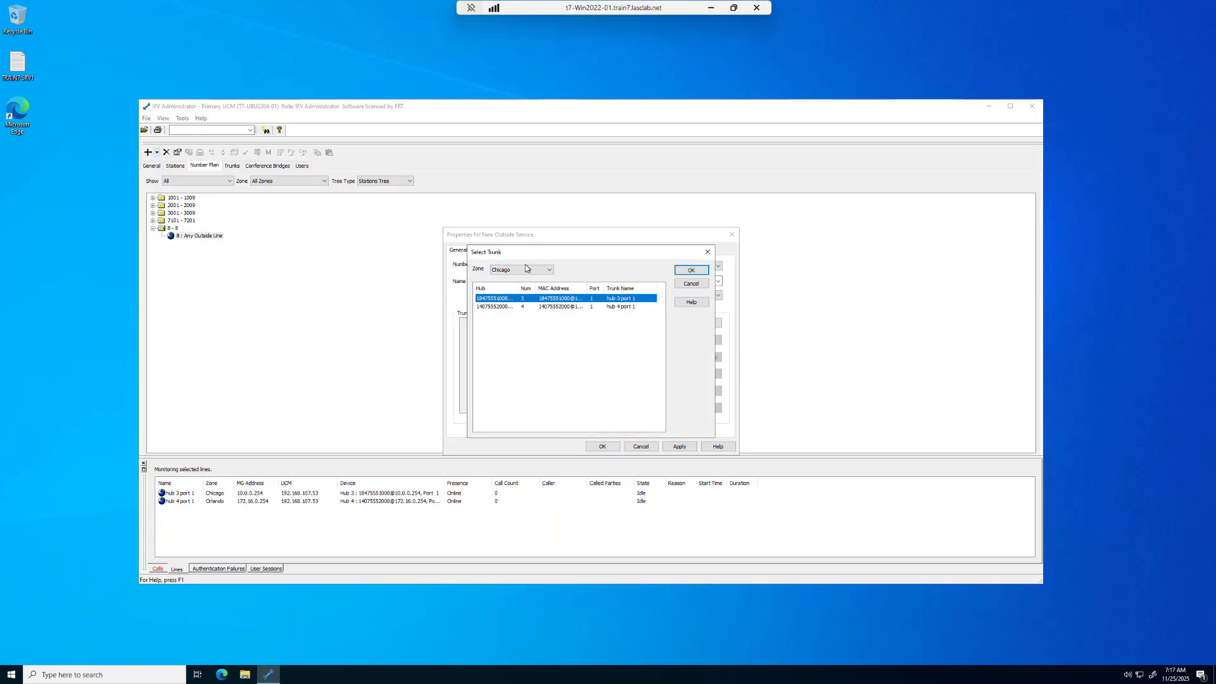
left_click(683, 270)
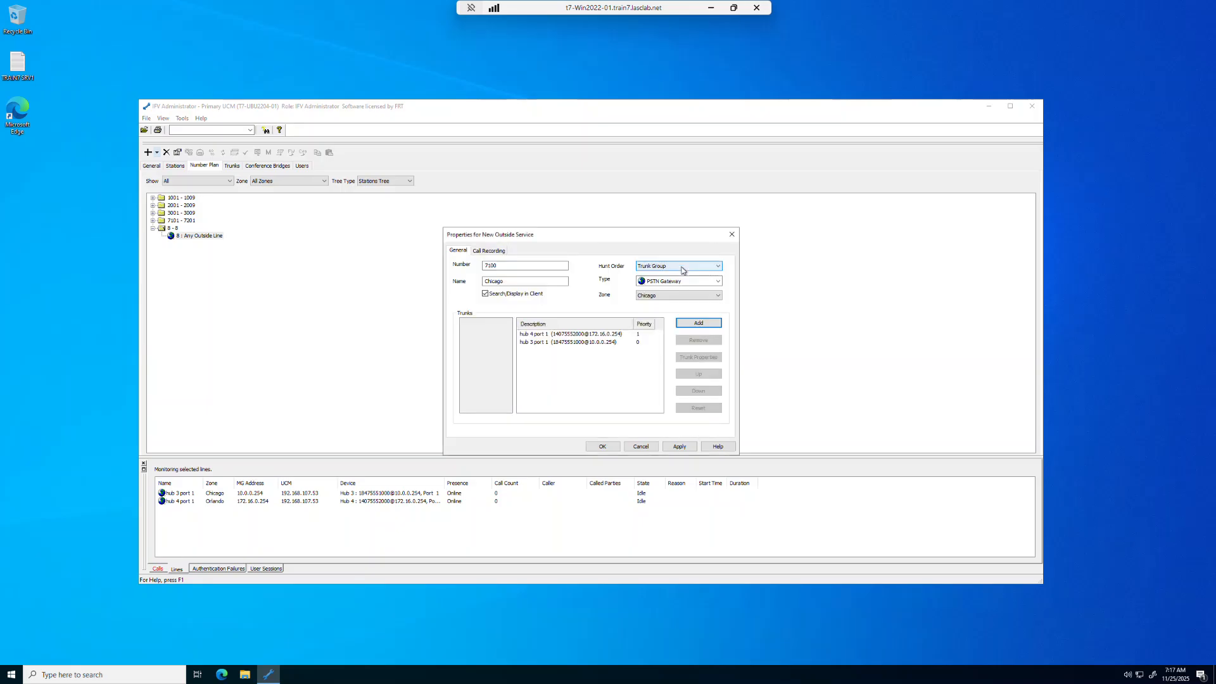
left_click(597, 343)
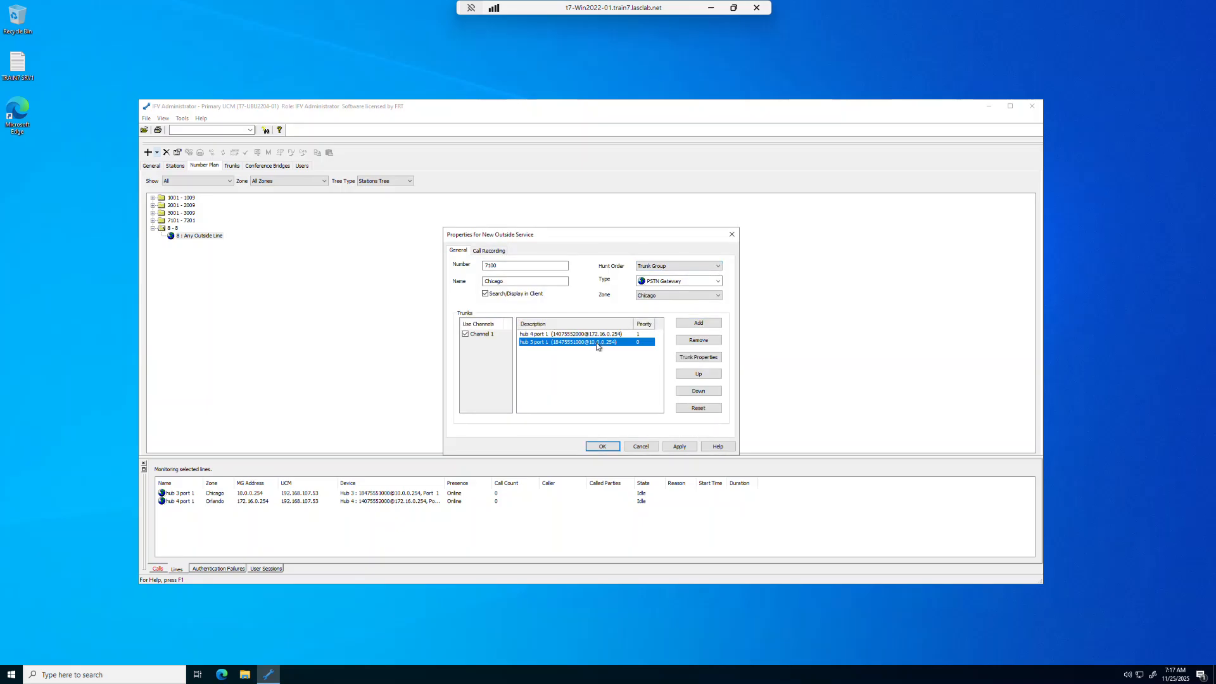
left_click(700, 375)
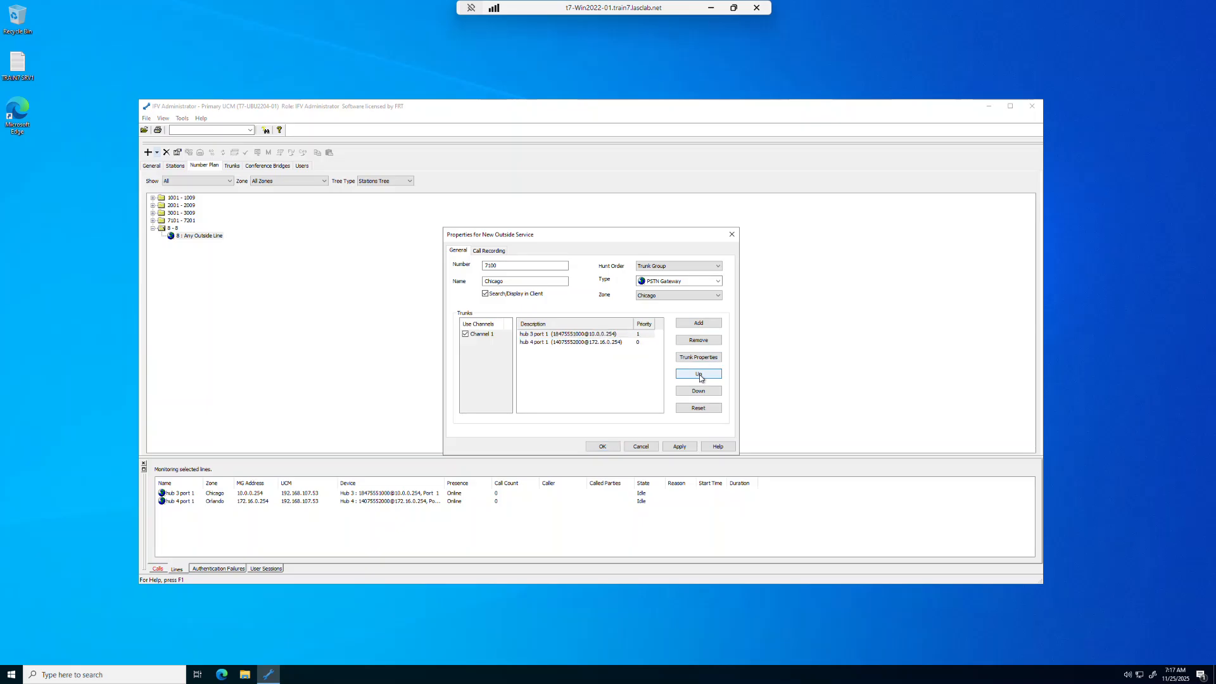
left_click(603, 447)
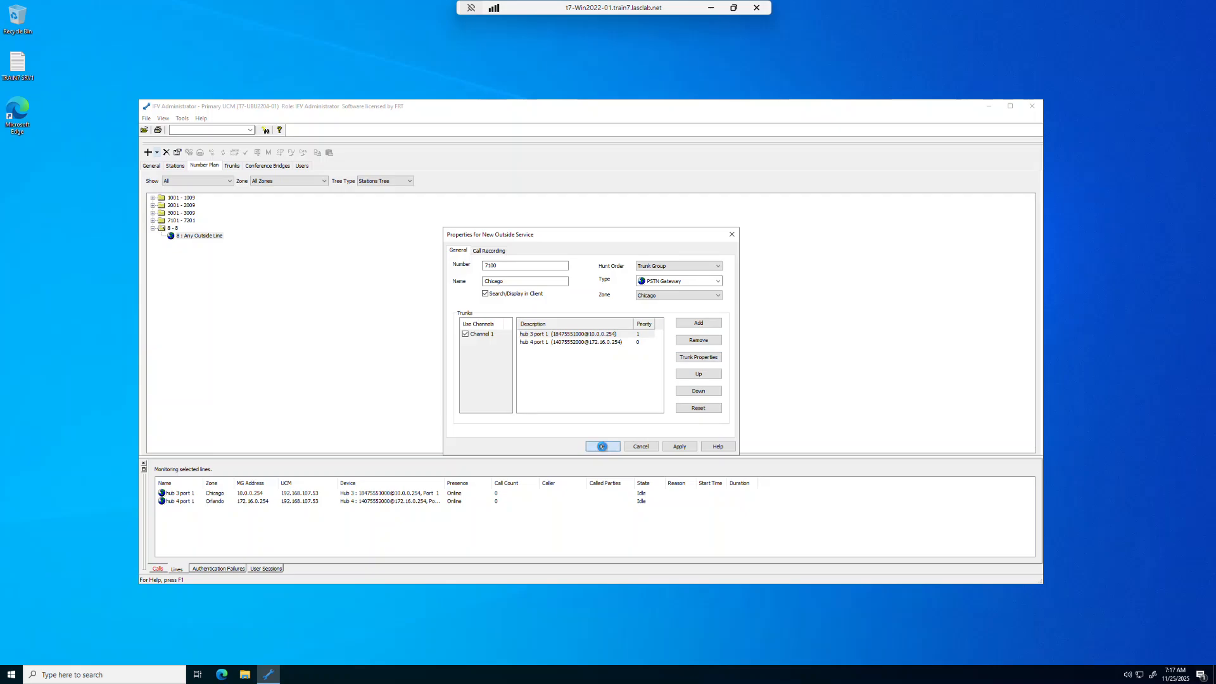
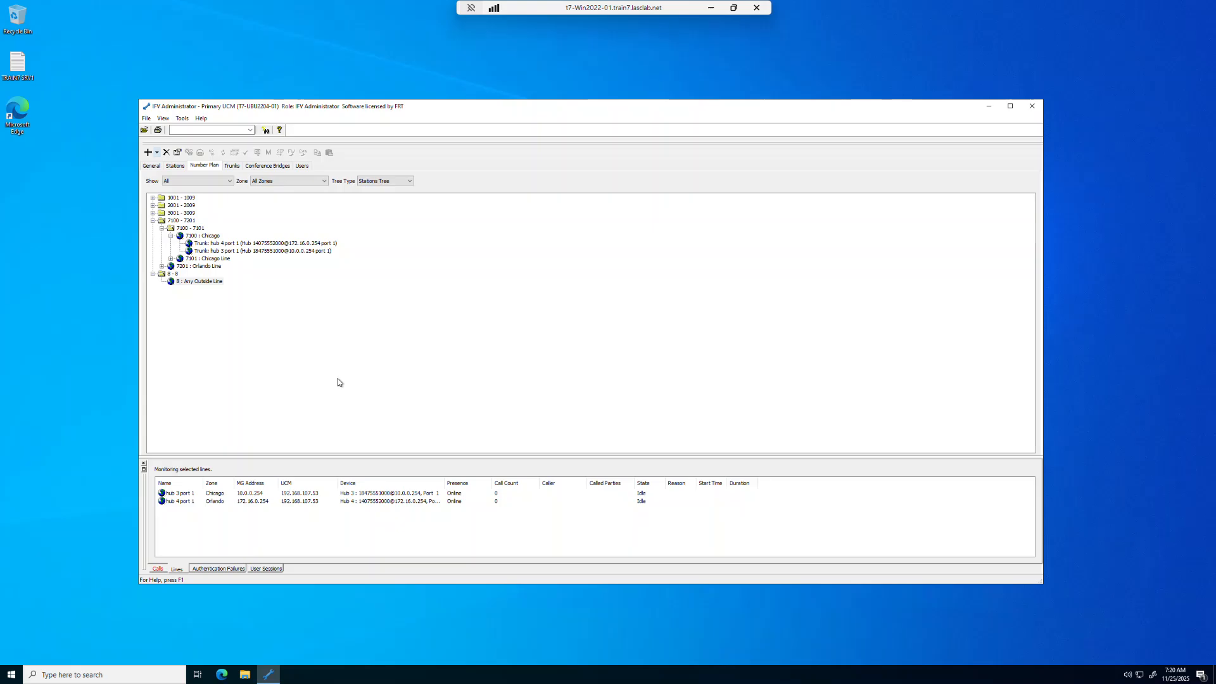
Step: Set the Orlando telephony area's default outside service to 7200 and save the properties
left_click(152, 165)
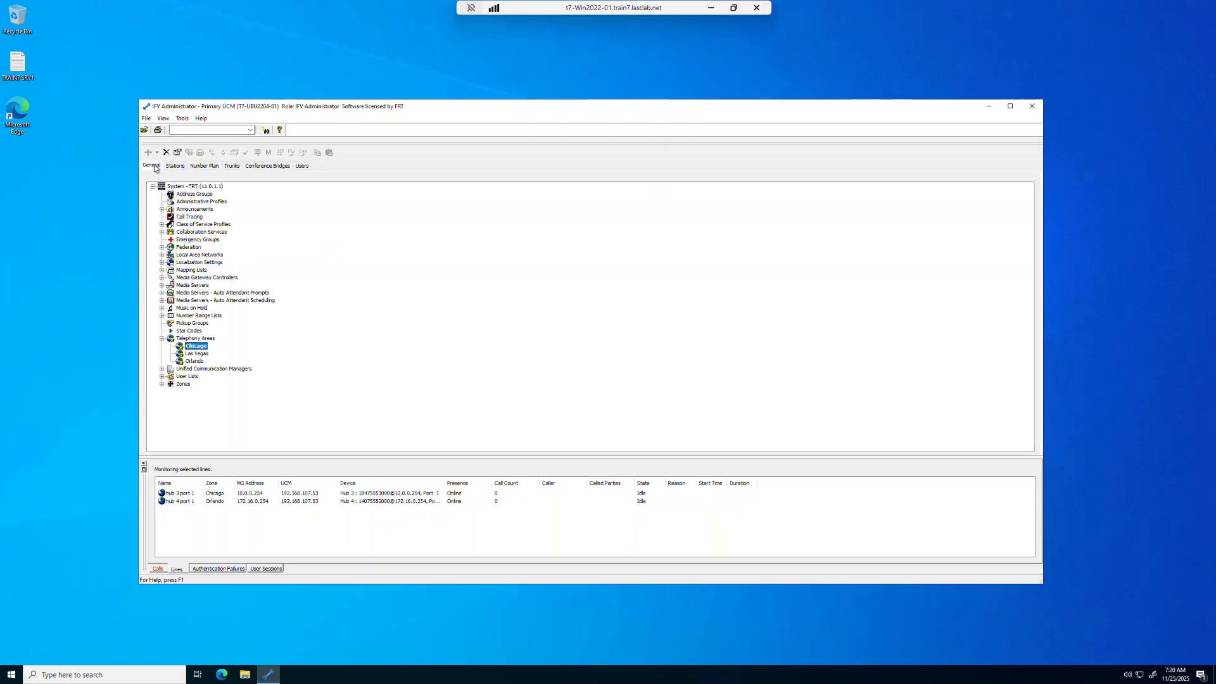
double_click(196, 362)
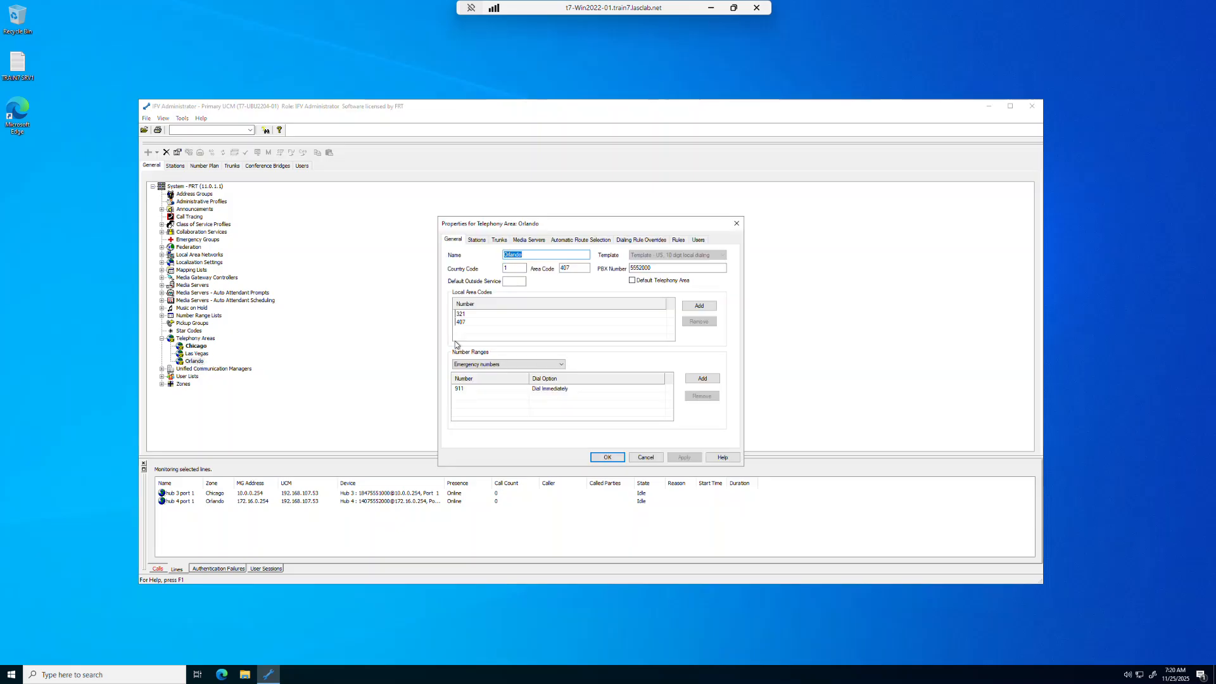
left_click(519, 282)
type("7200")
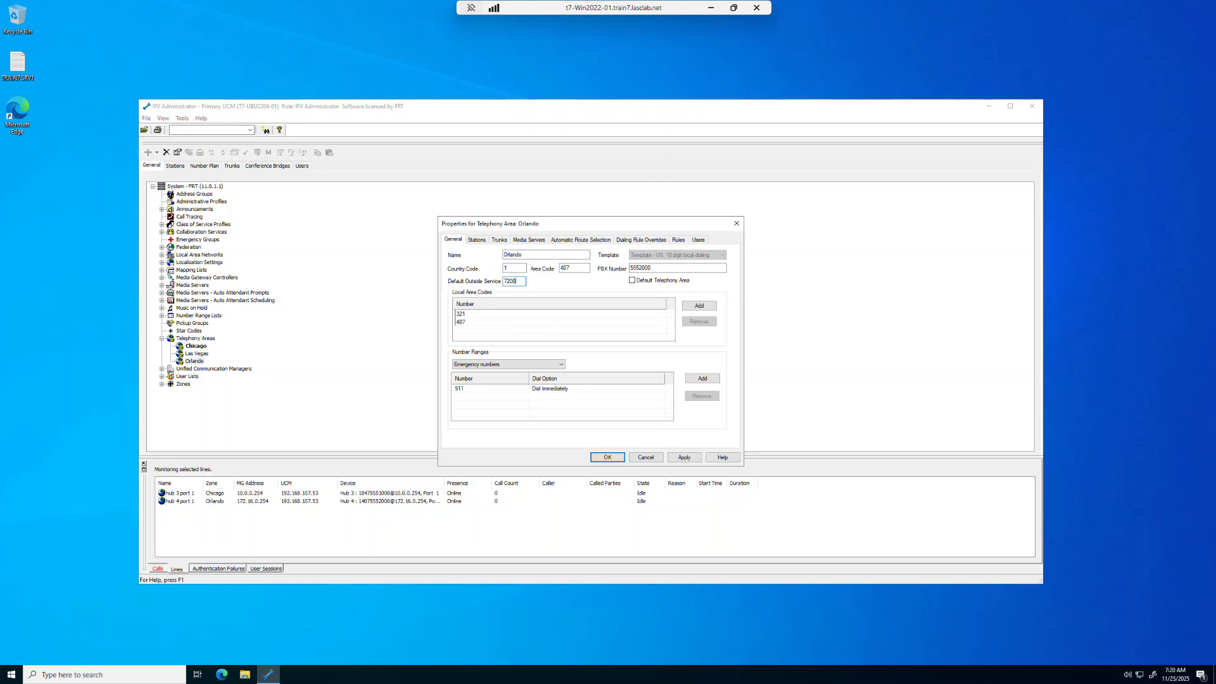
left_click(605, 457)
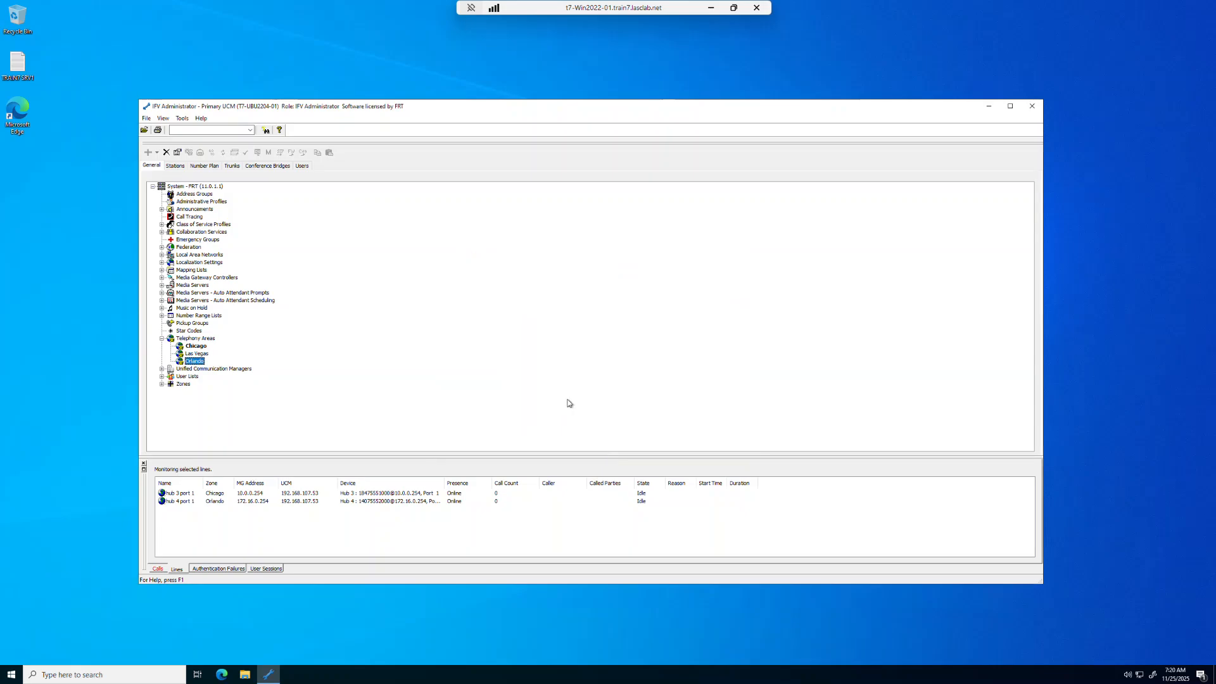
Step: Start a new outside service in the number plan with number 7200, name Orlando, hunt order Trunk Group and zone Orlando
left_click(208, 167)
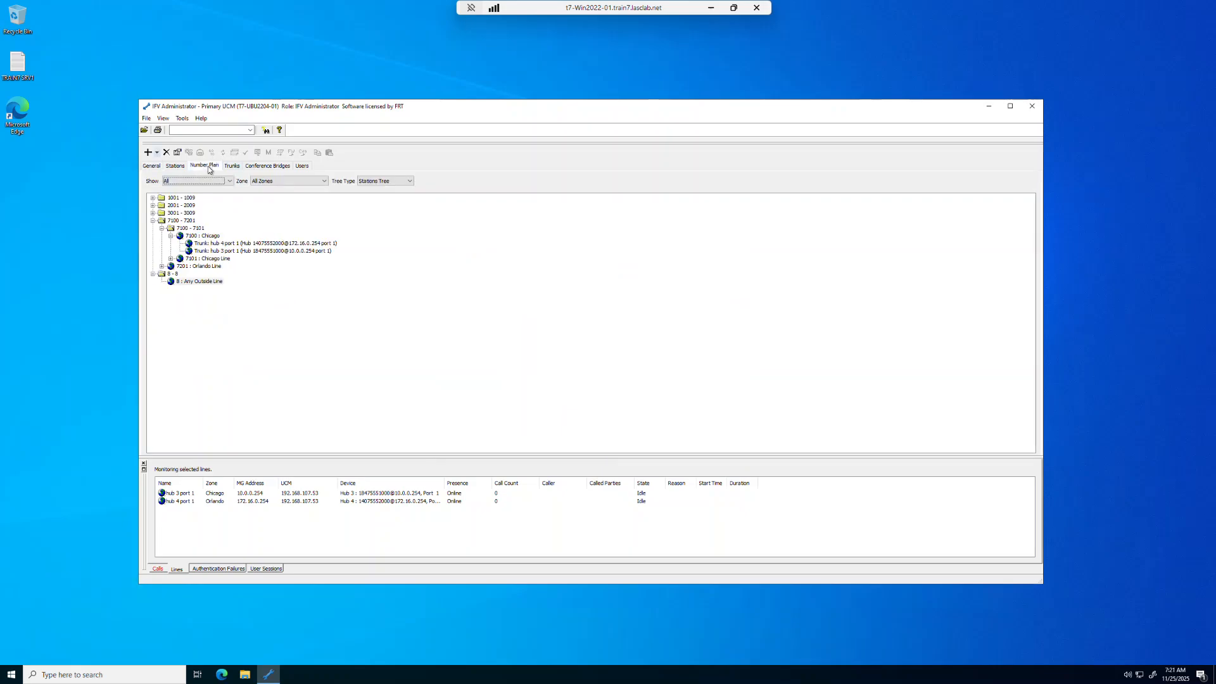
left_click(158, 154)
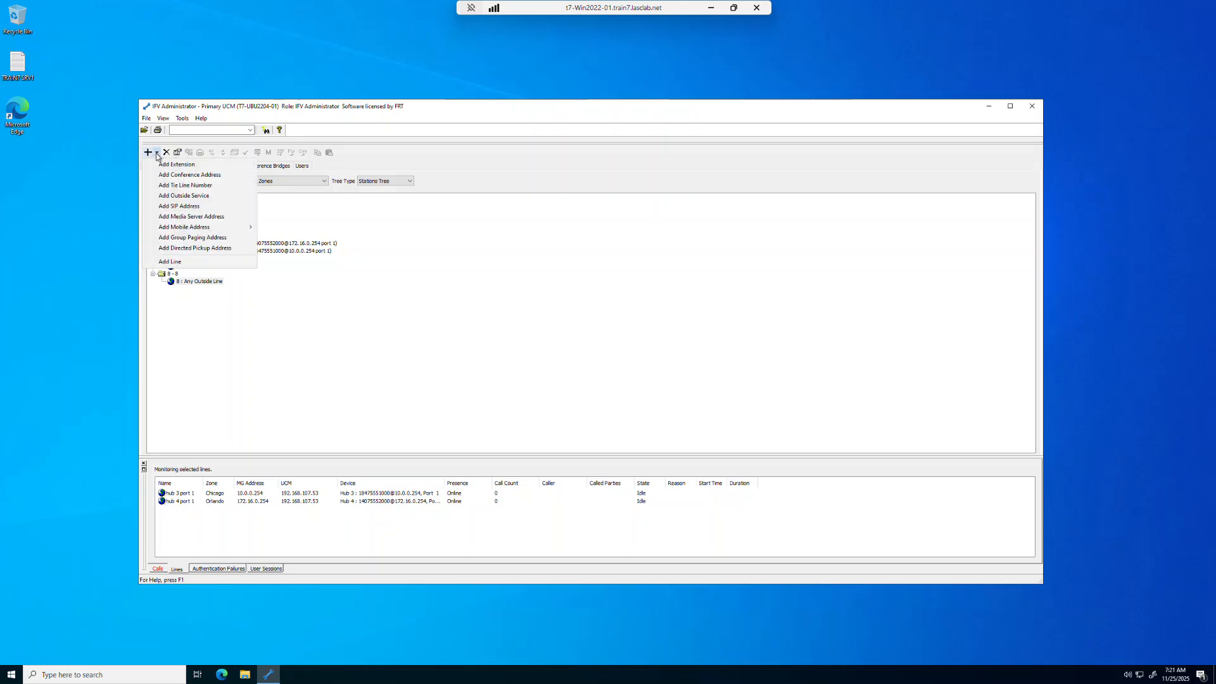
left_click(169, 198)
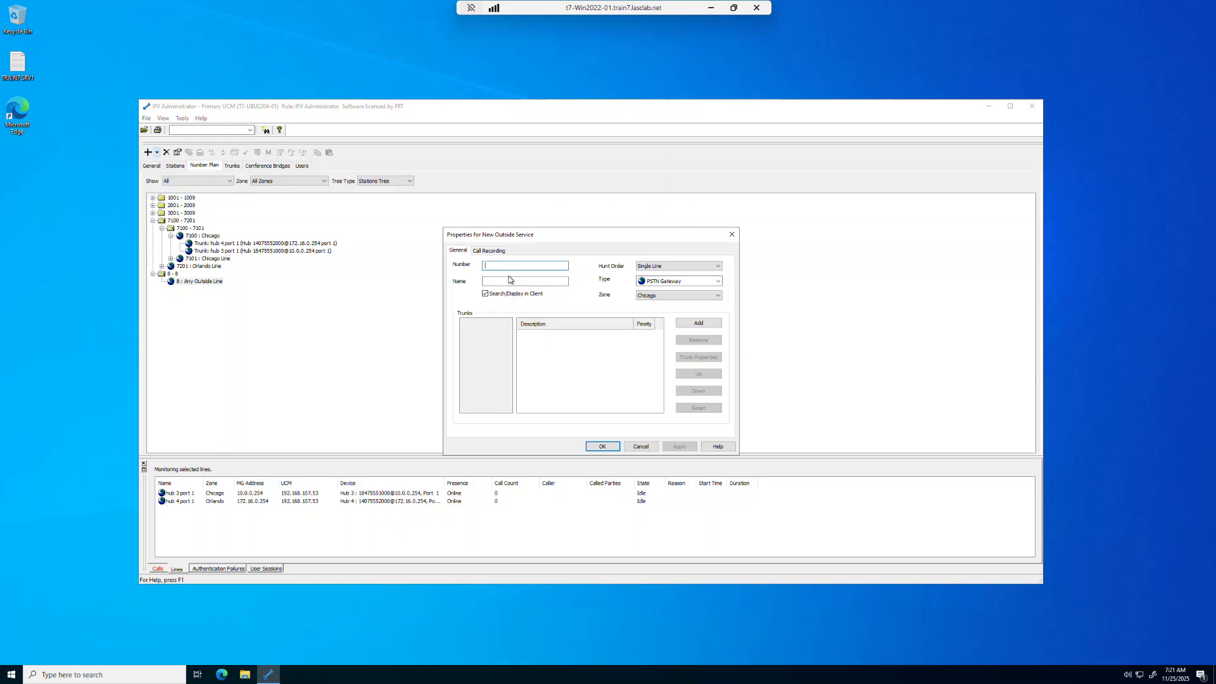
type("7200")
left_click(640, 266)
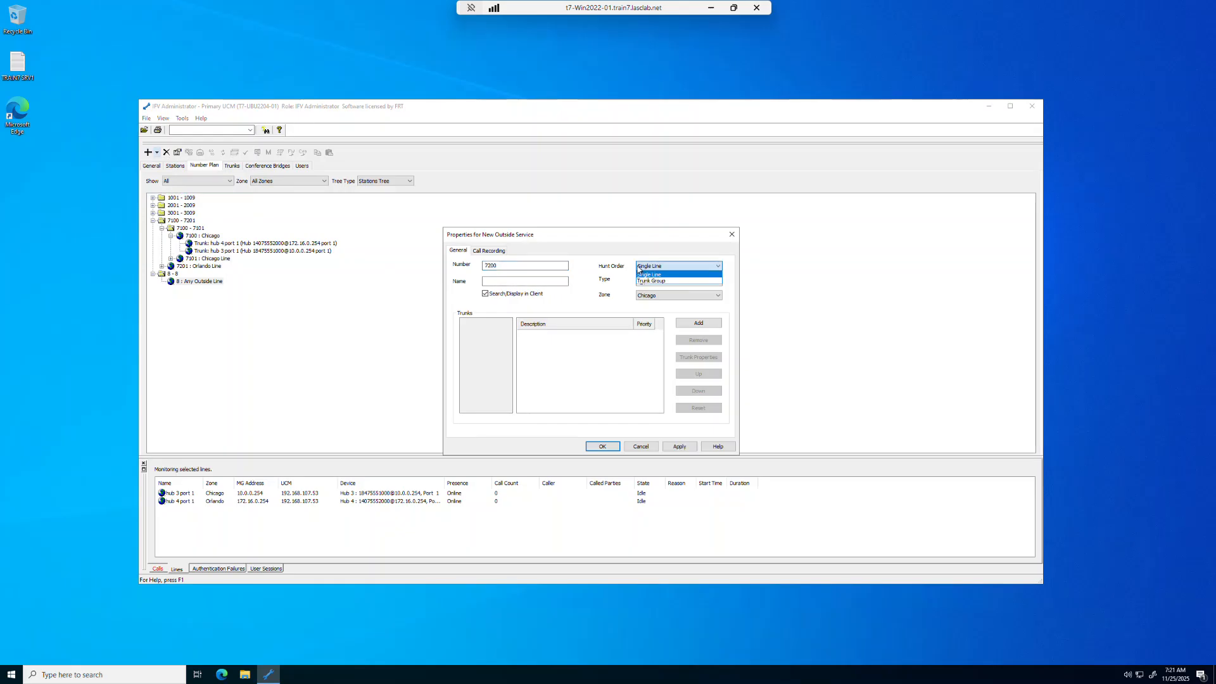
left_click(659, 281)
left_click(546, 281)
type("Orlando")
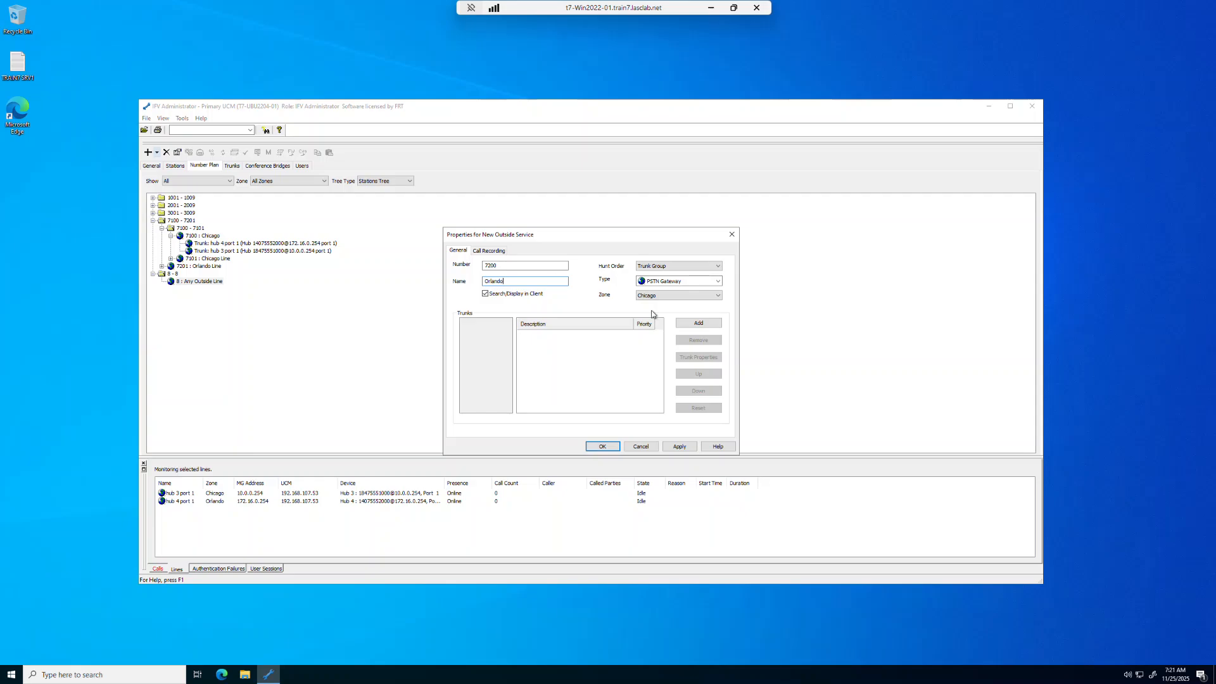
left_click(666, 296)
left_click(670, 317)
Step: Add the hub 3 port 1 and hub 4 port 1 trunks to the Orlando service 7200 and save it
left_click(698, 323)
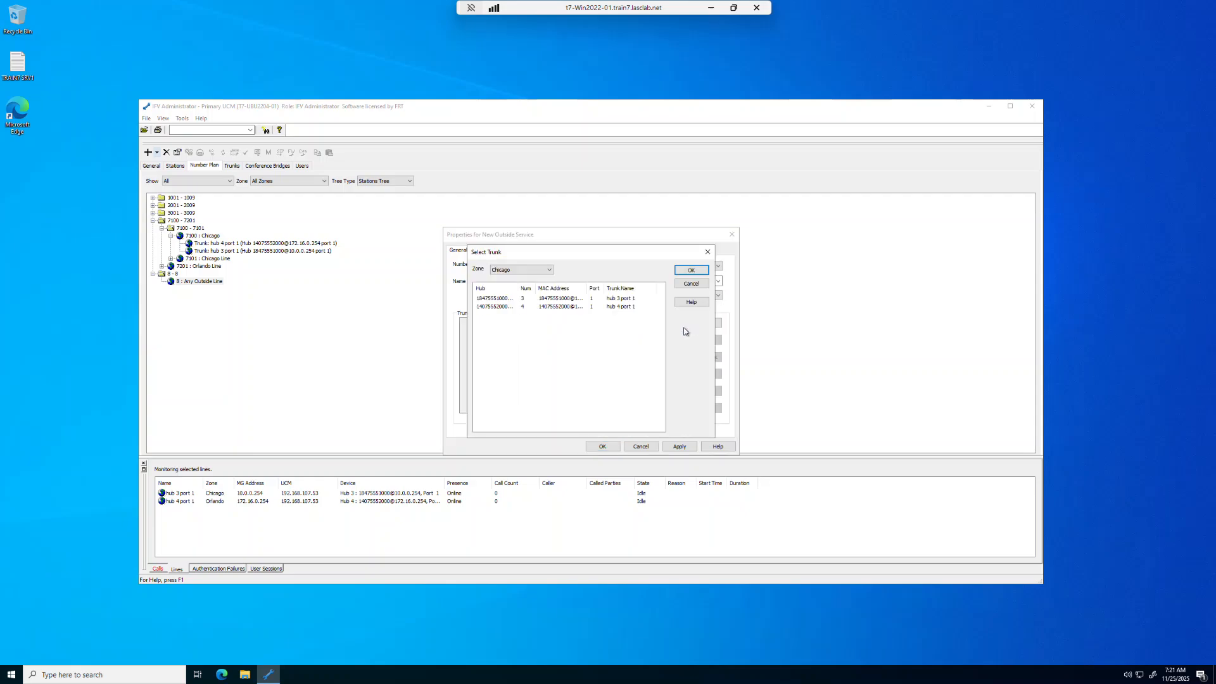
left_click(505, 300)
left_click(505, 305, "shift")
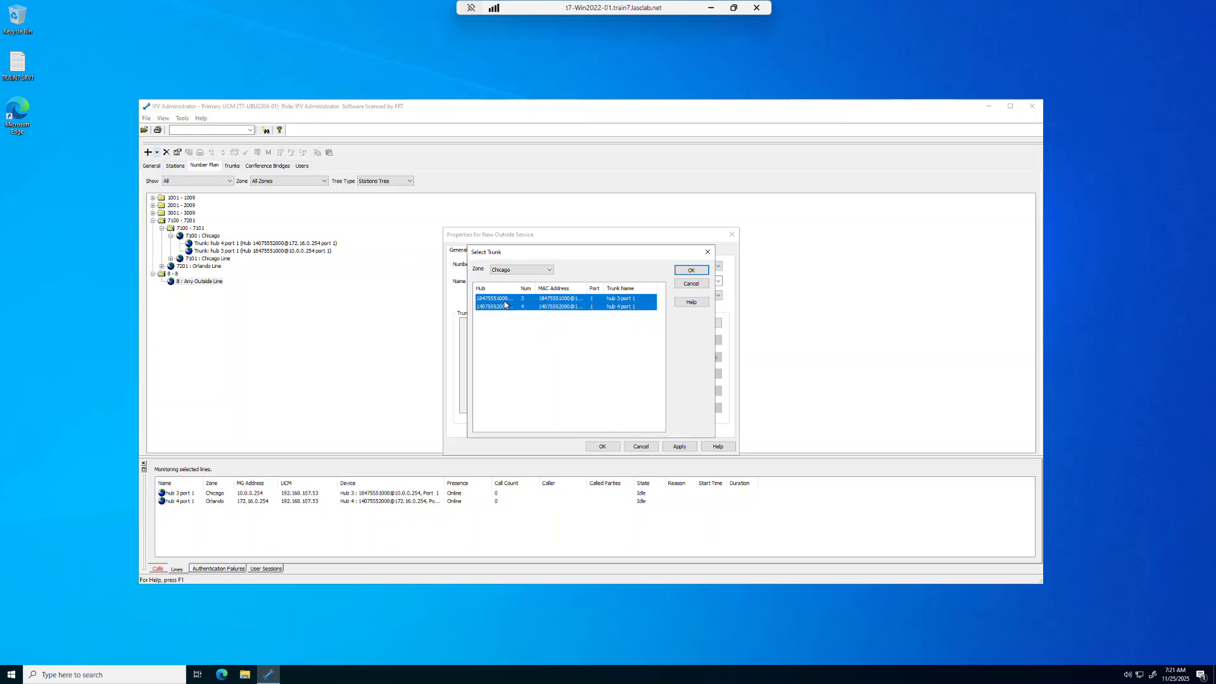
left_click(685, 273)
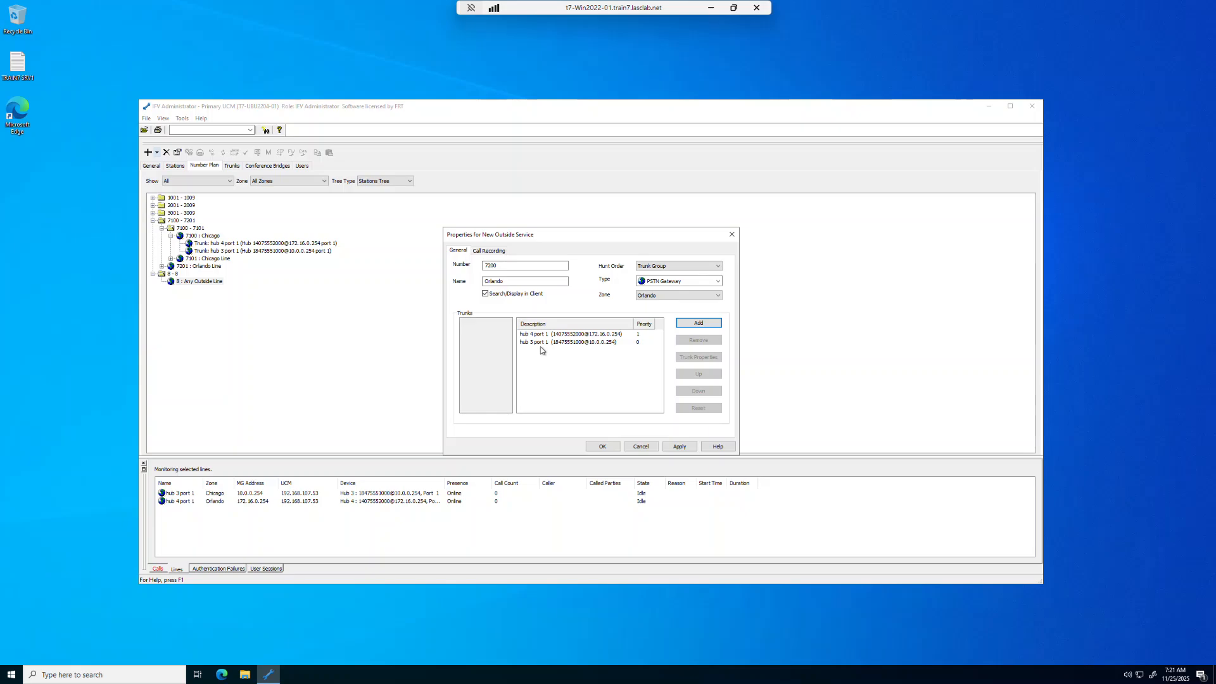
left_click(603, 447)
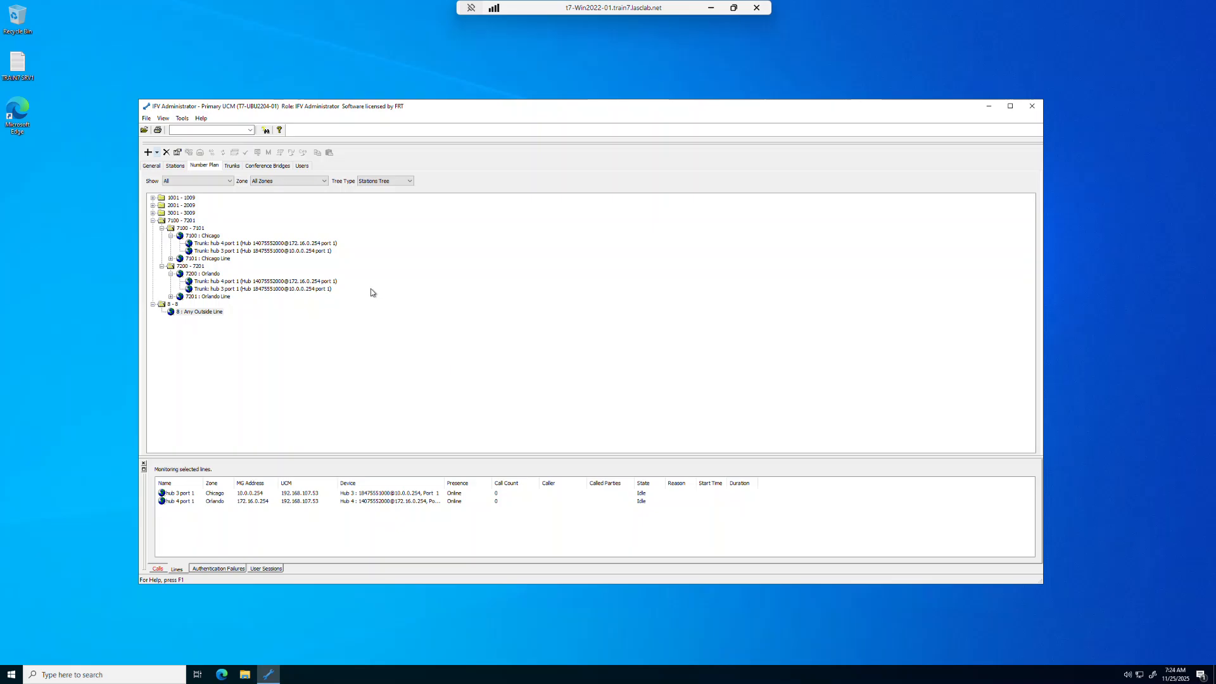
Step: Open the system properties and add the PSTN Number Normalization entry to the system initialization settings
left_click(150, 166)
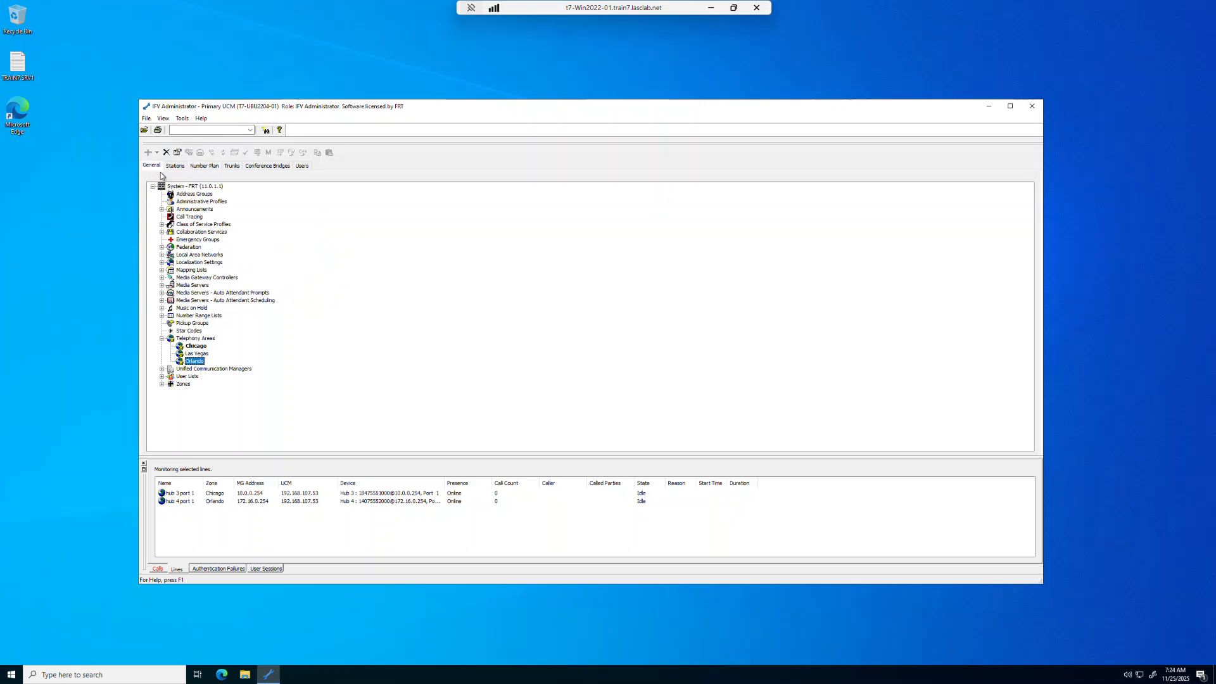
left_click(188, 187)
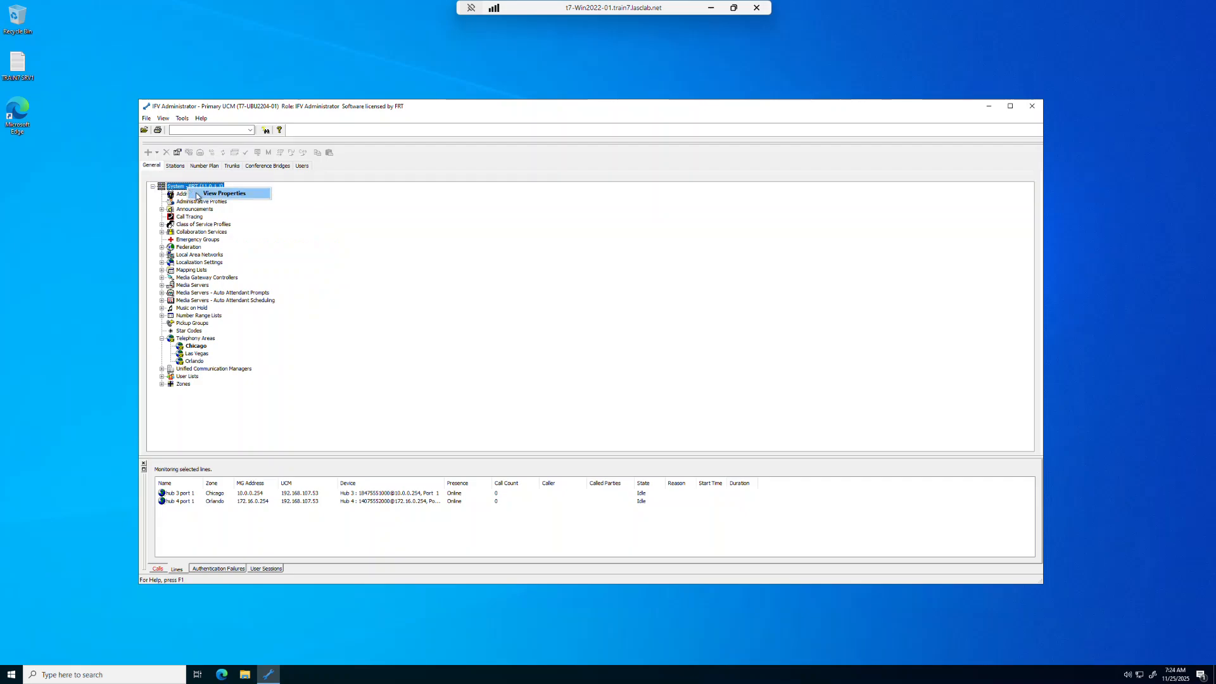
double_click(188, 187)
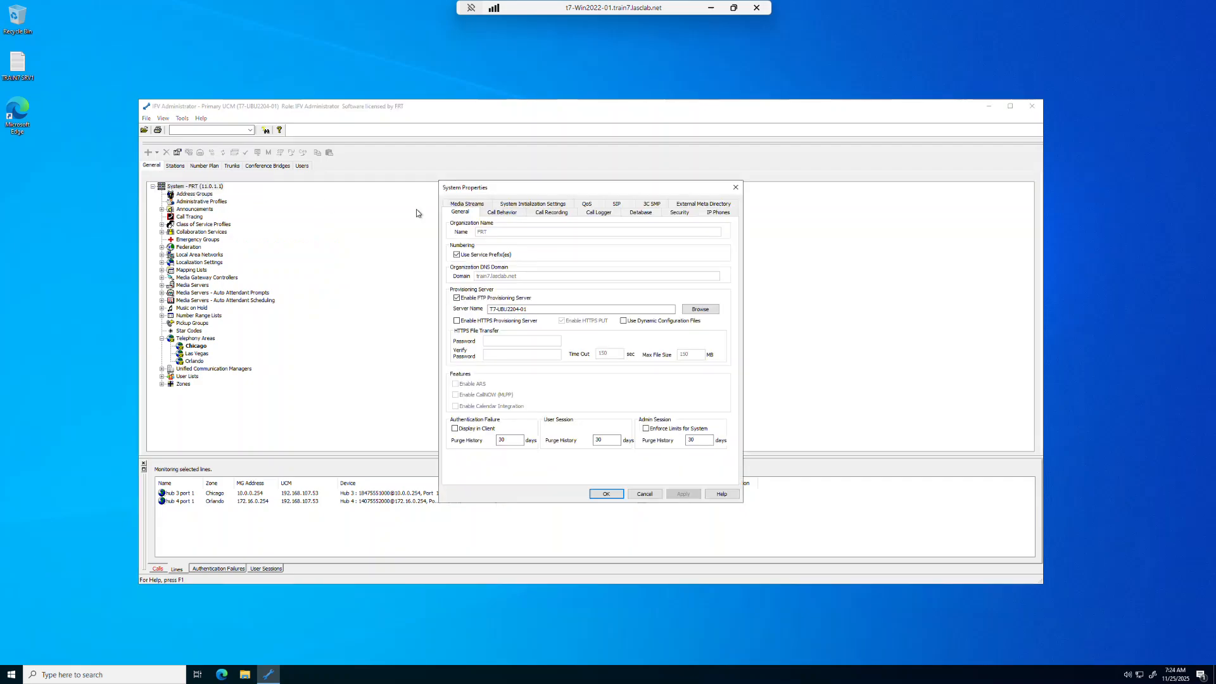
left_click(534, 205)
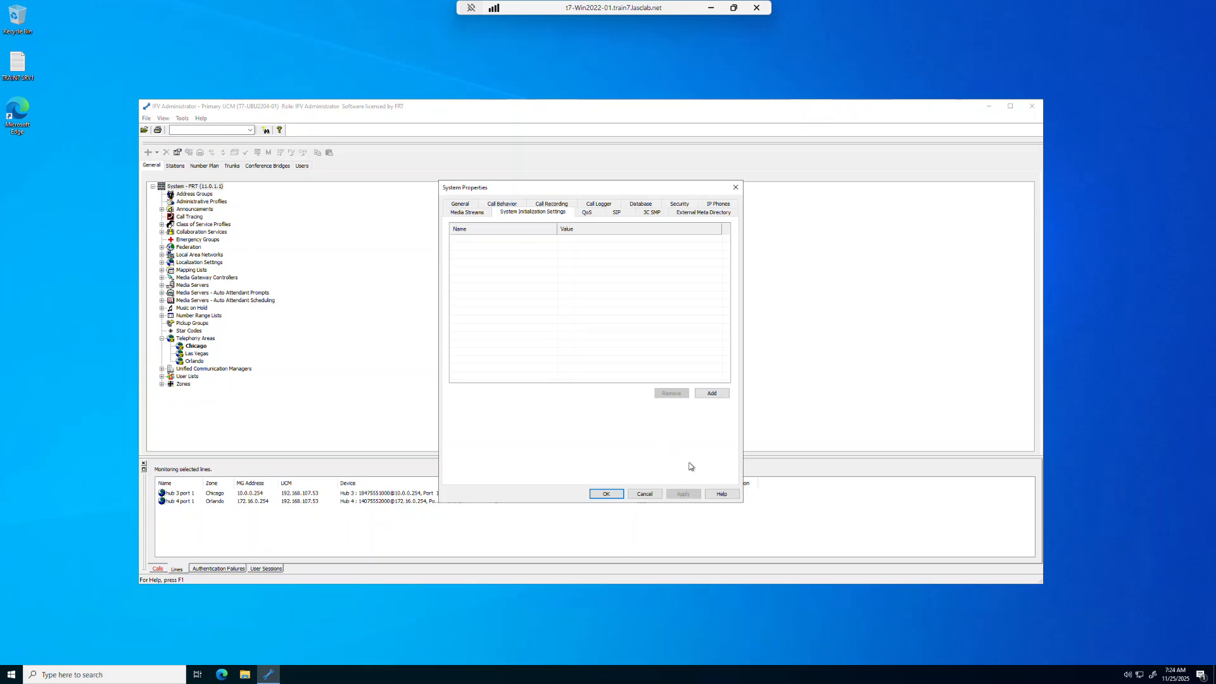
left_click(726, 394)
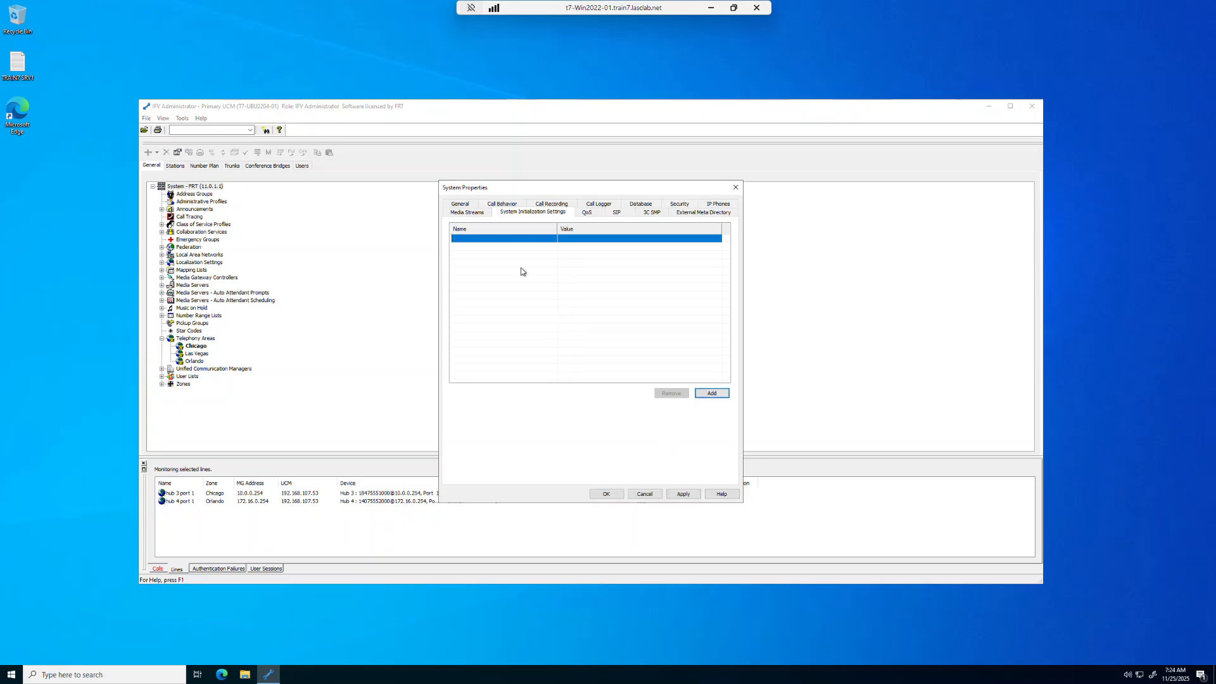
left_click(505, 239)
key("p")
key("p")
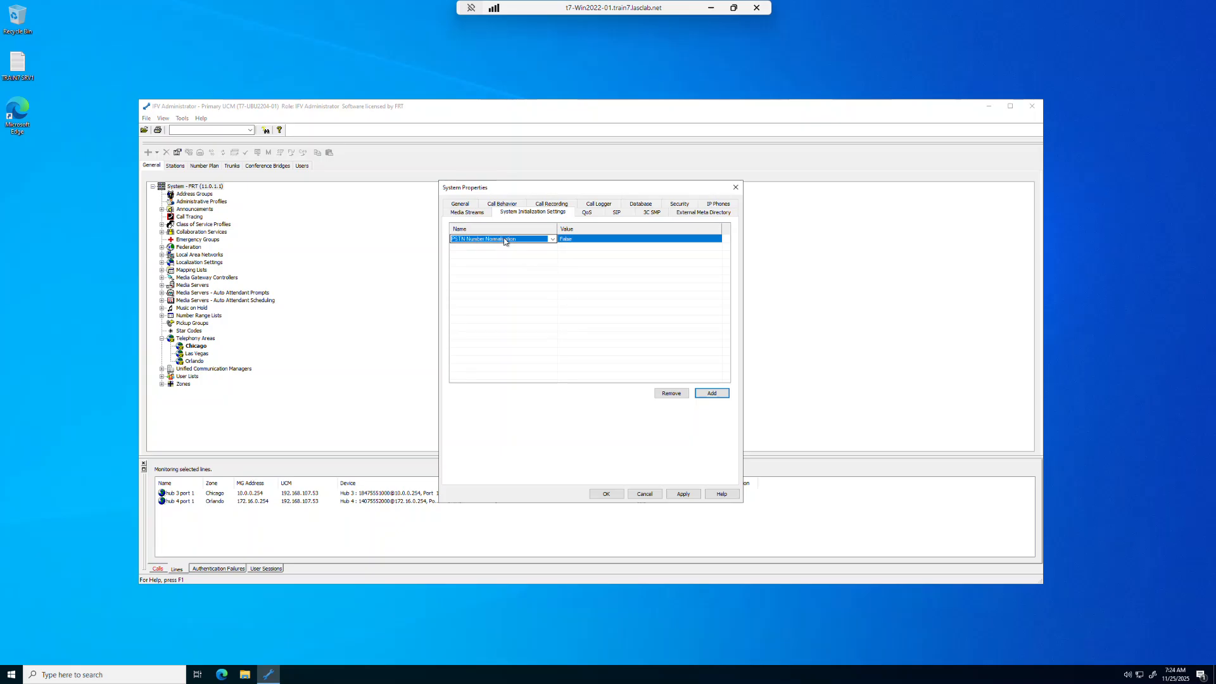
Step: Set the PSTN Number Normalization value to True and apply the system properties, acknowledging the warning
left_click(595, 242)
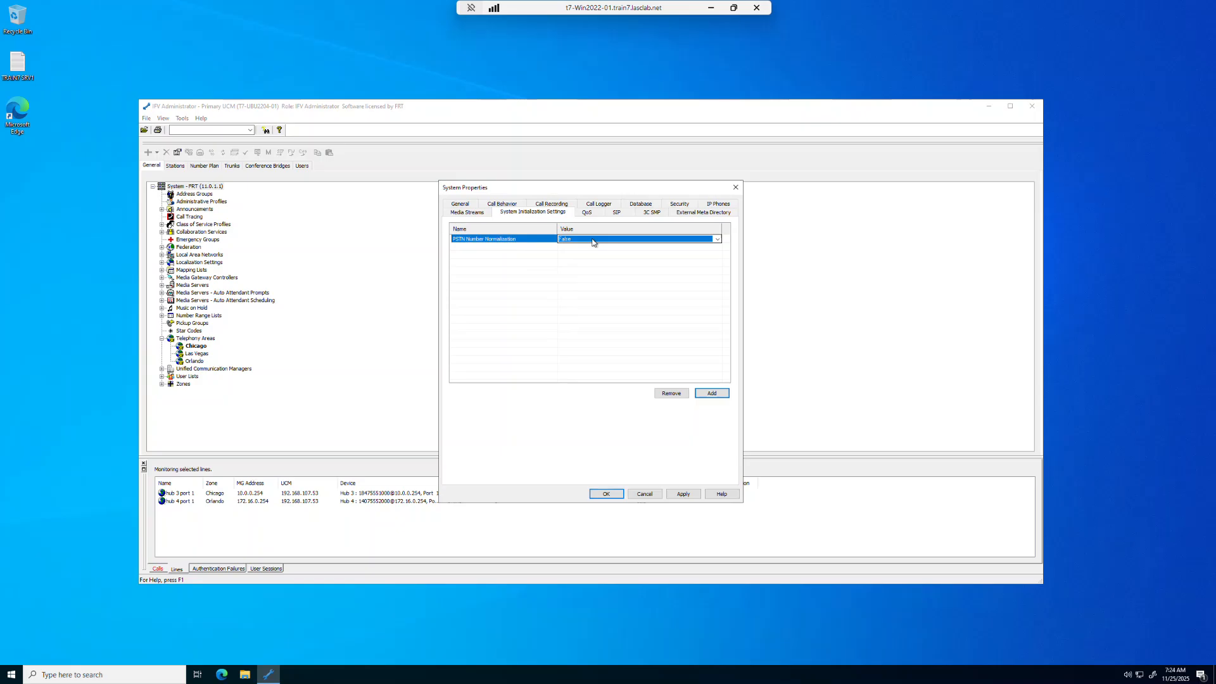
left_click(716, 239)
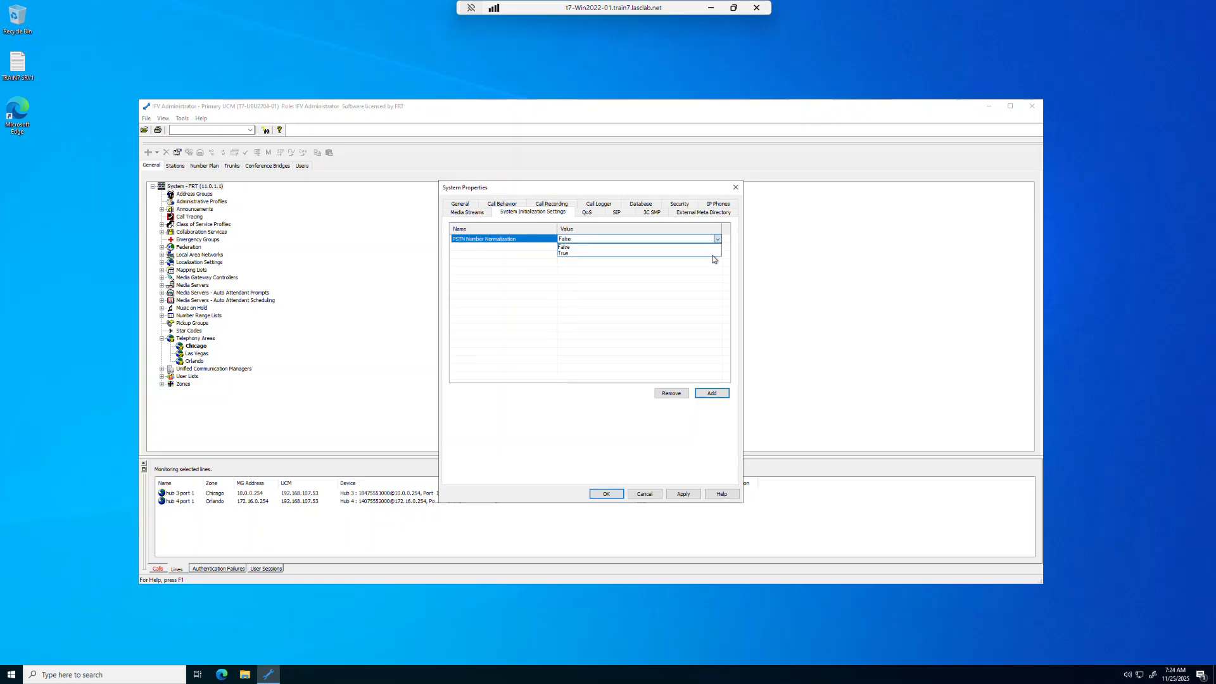
left_click(713, 254)
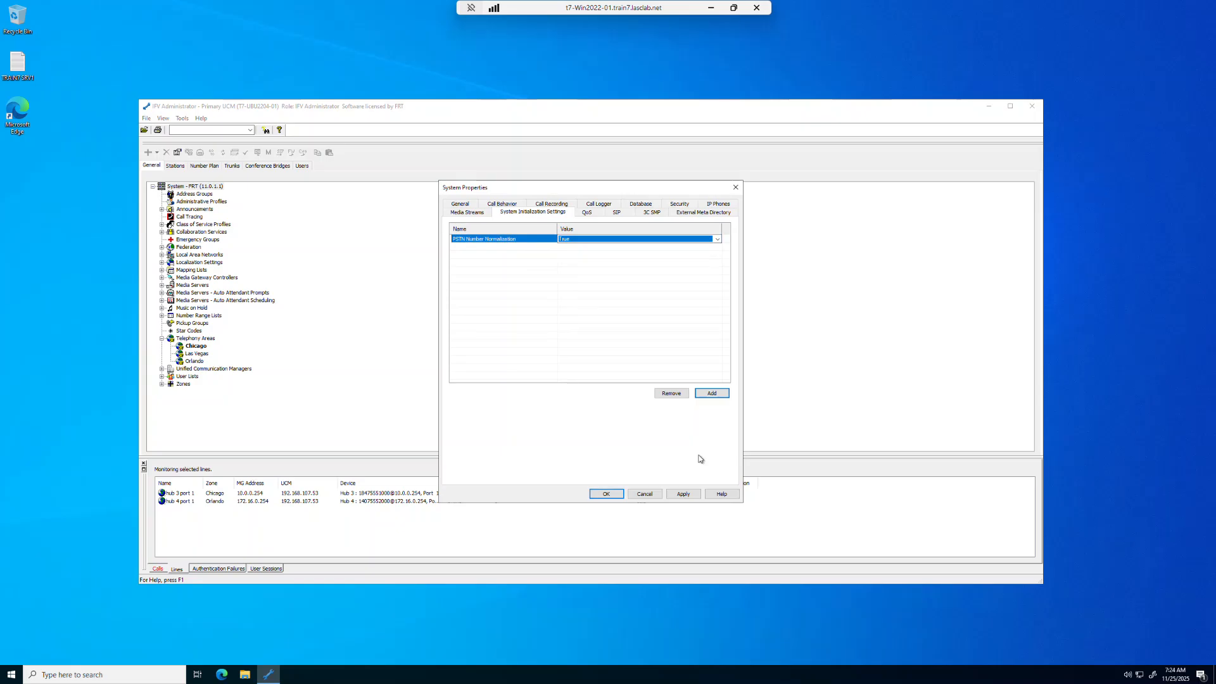
left_click(692, 494)
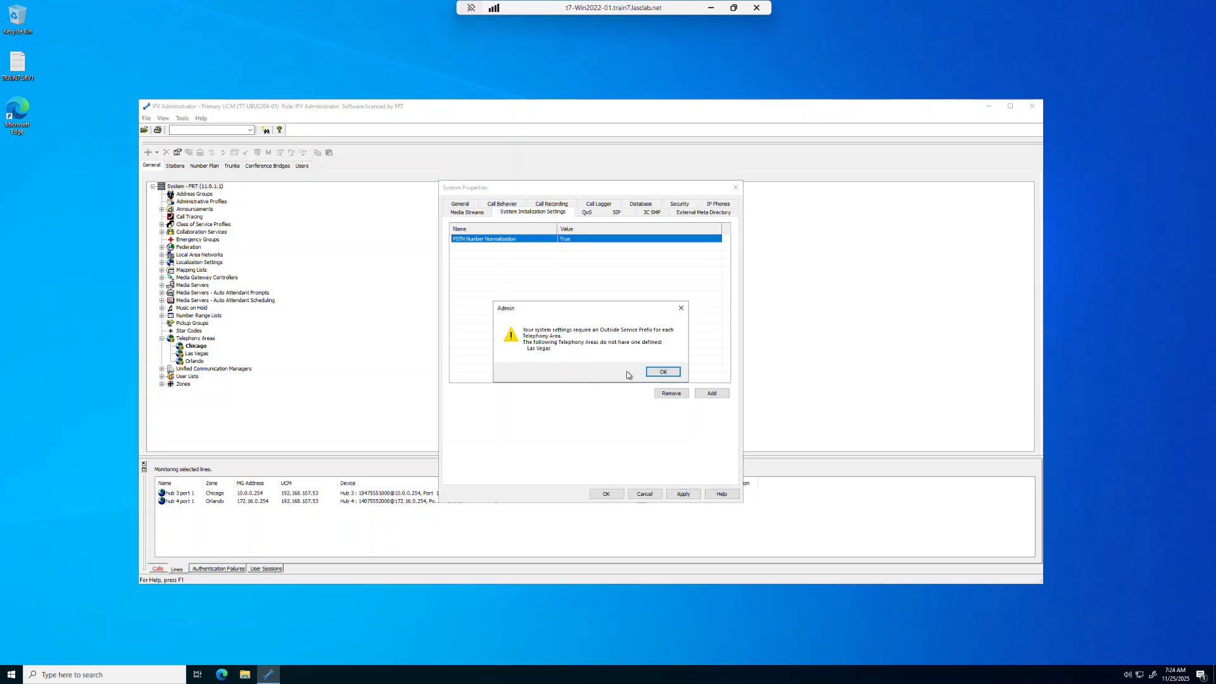
left_click(667, 374)
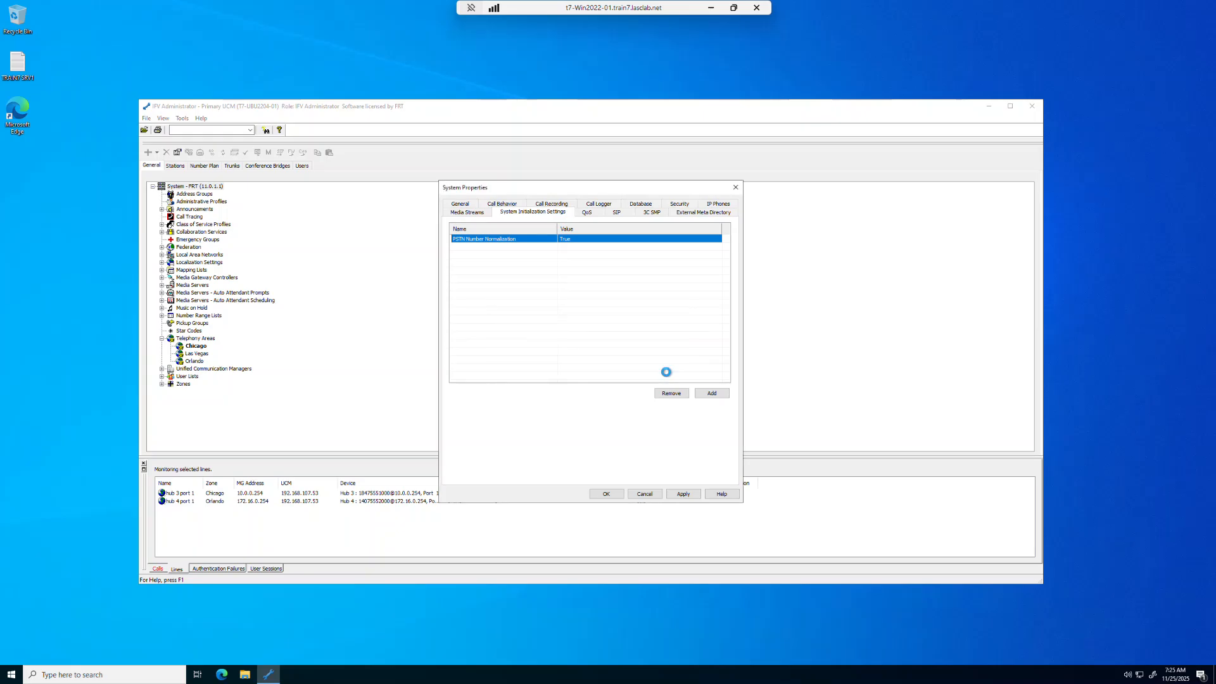